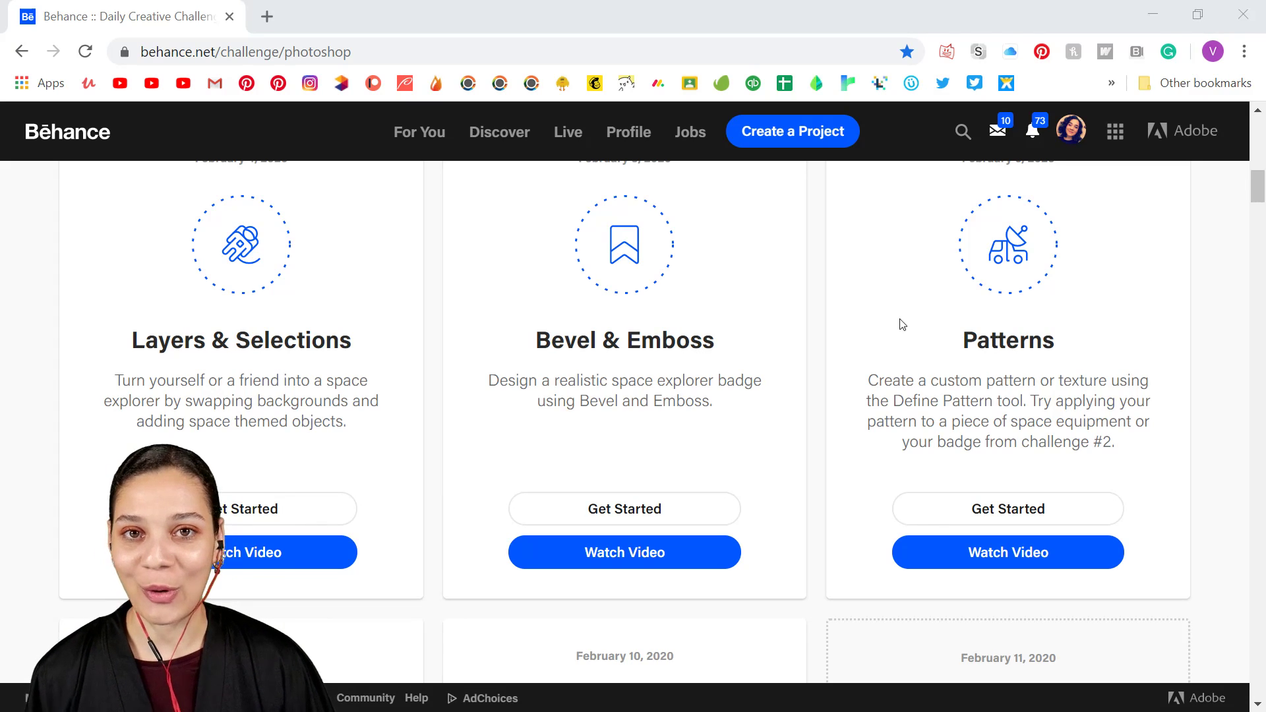
Step: Examine the daily challenge cards and their descriptions on the Behance Photoshop challenge page
scroll(758, 673, "down", 1)
scroll(758, 673, "down", 7)
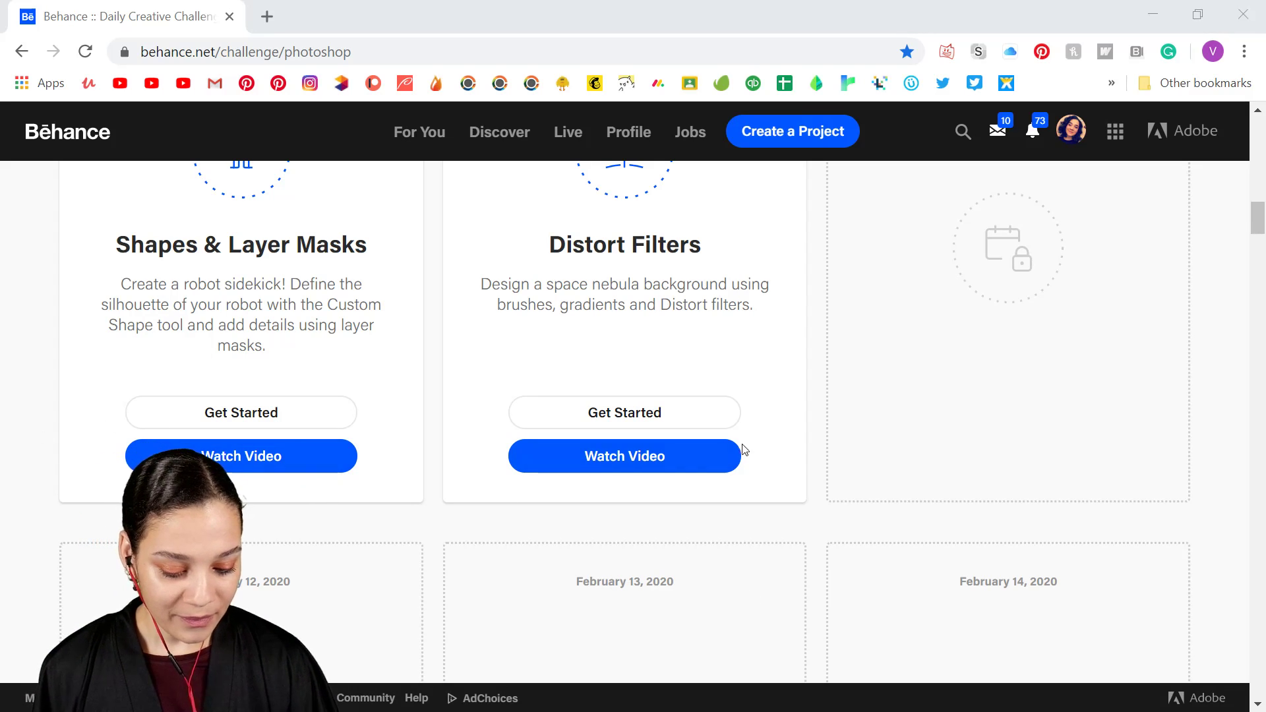
scroll(732, 451, "up", 8)
scroll(763, 423, "down", 2)
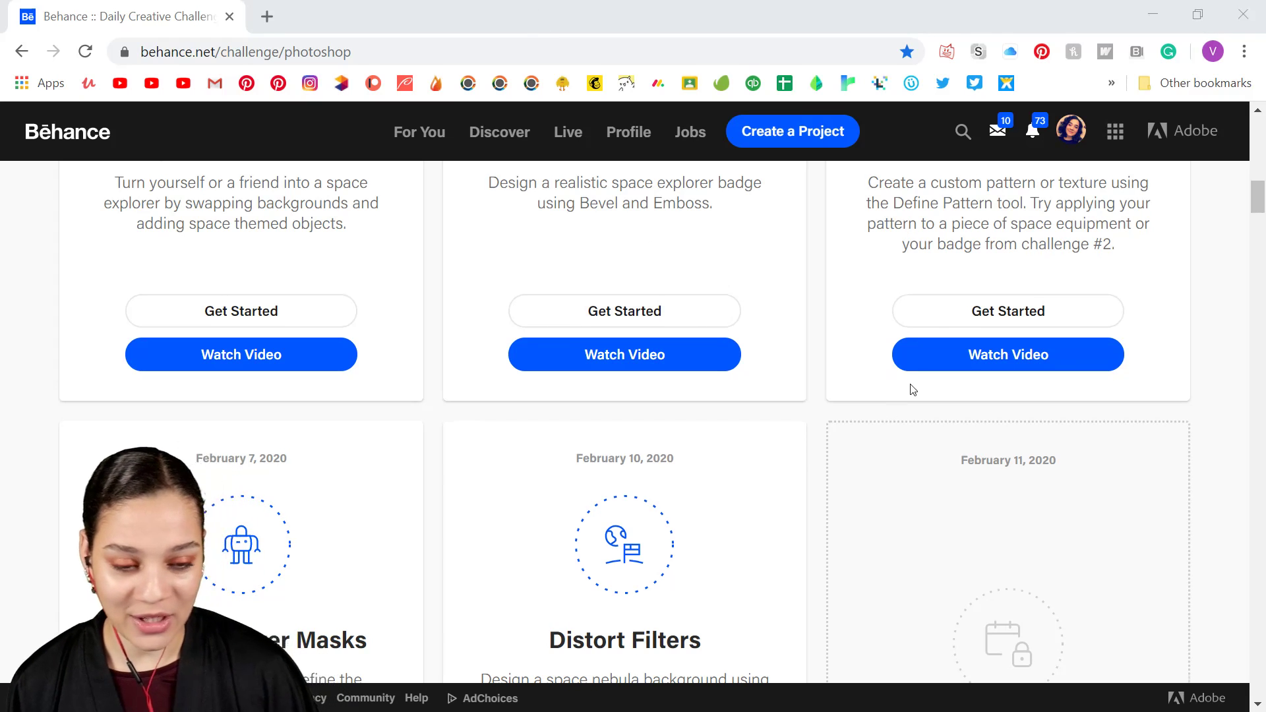
scroll(909, 387, "up", 8)
scroll(902, 400, "up", 6)
scroll(901, 402, "down", 2)
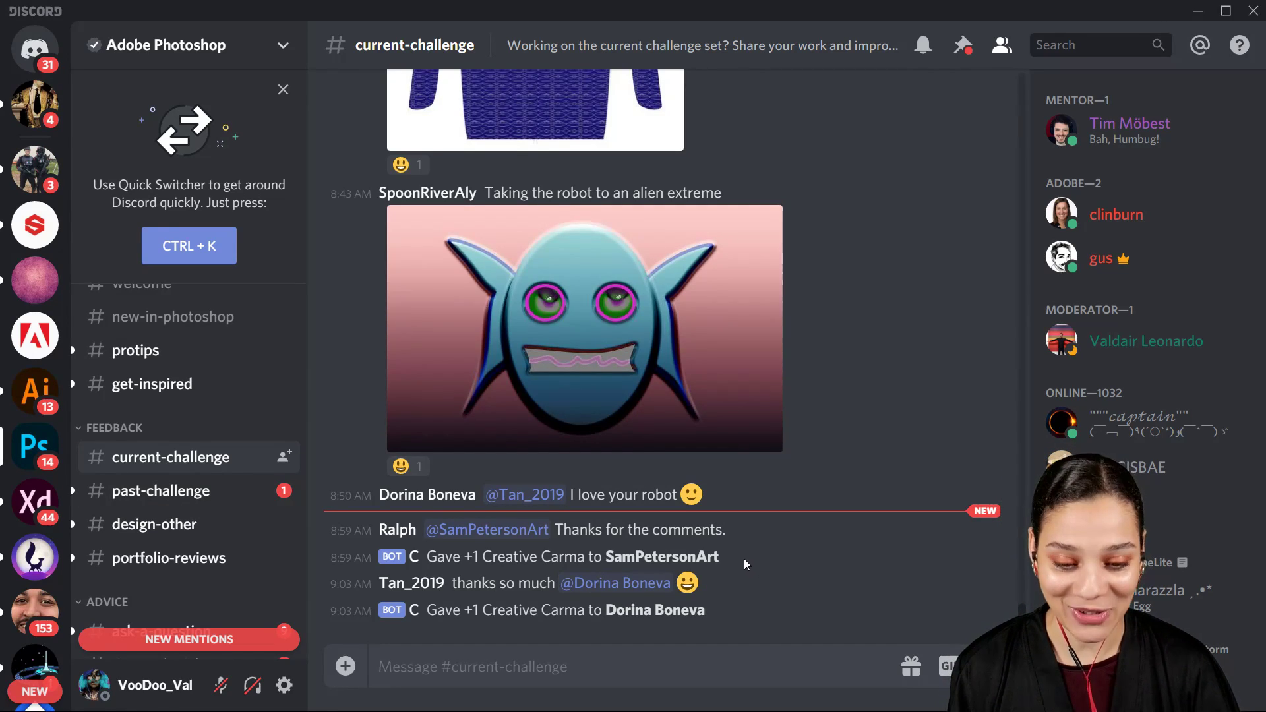
Step: View enlarged versions of the blue alien robot and the chainmail tunic mockup in Discord's current-challenge channel
left_click(671, 363)
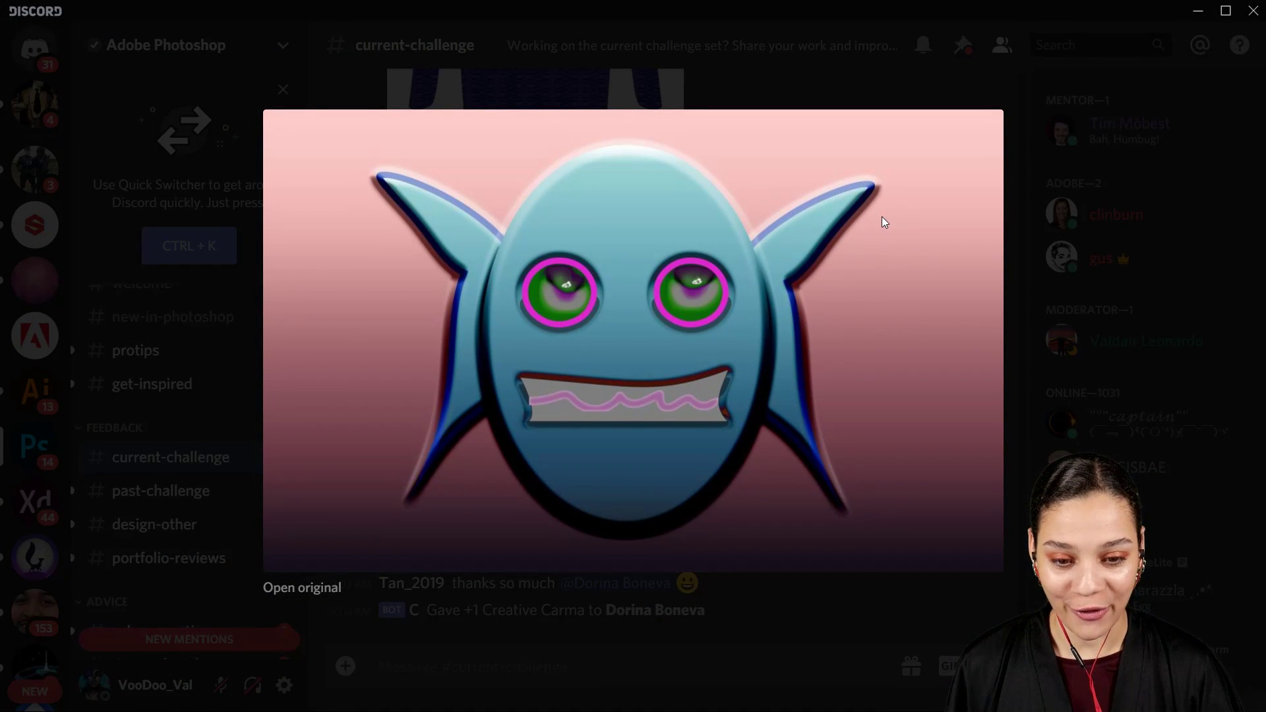
left_click(1064, 302)
scroll(719, 332, "up", 5)
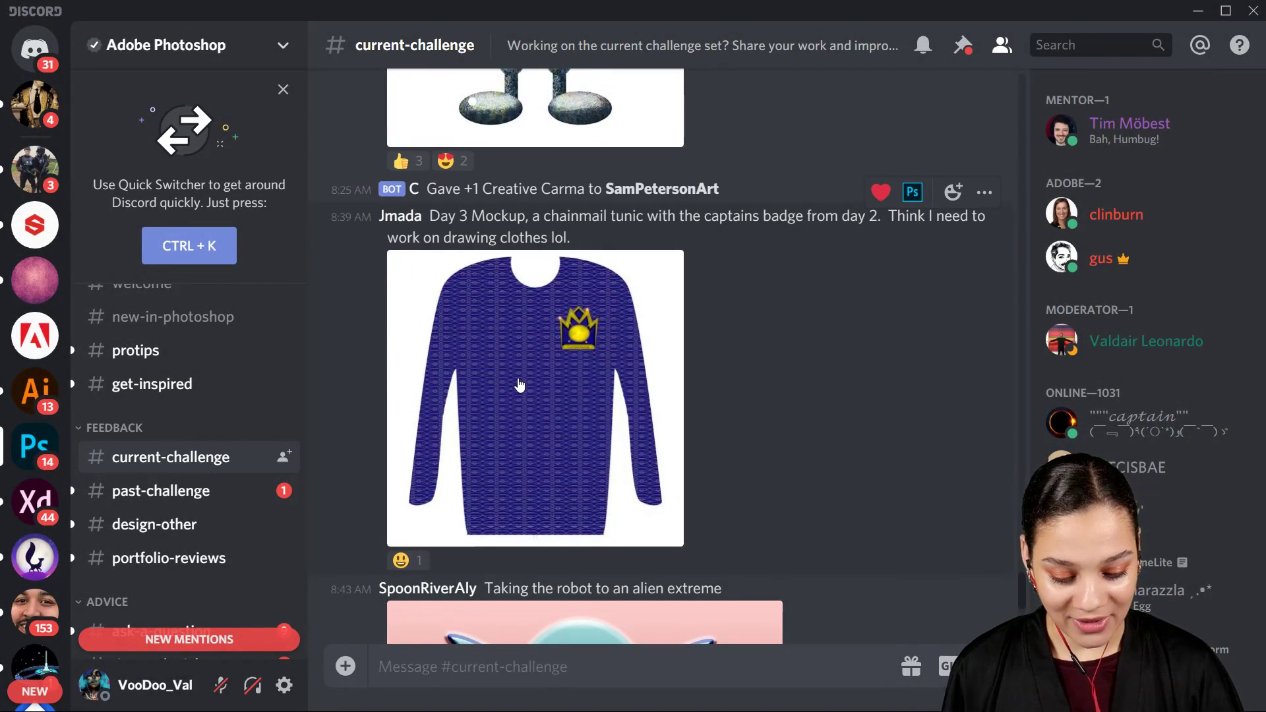
left_click(551, 368)
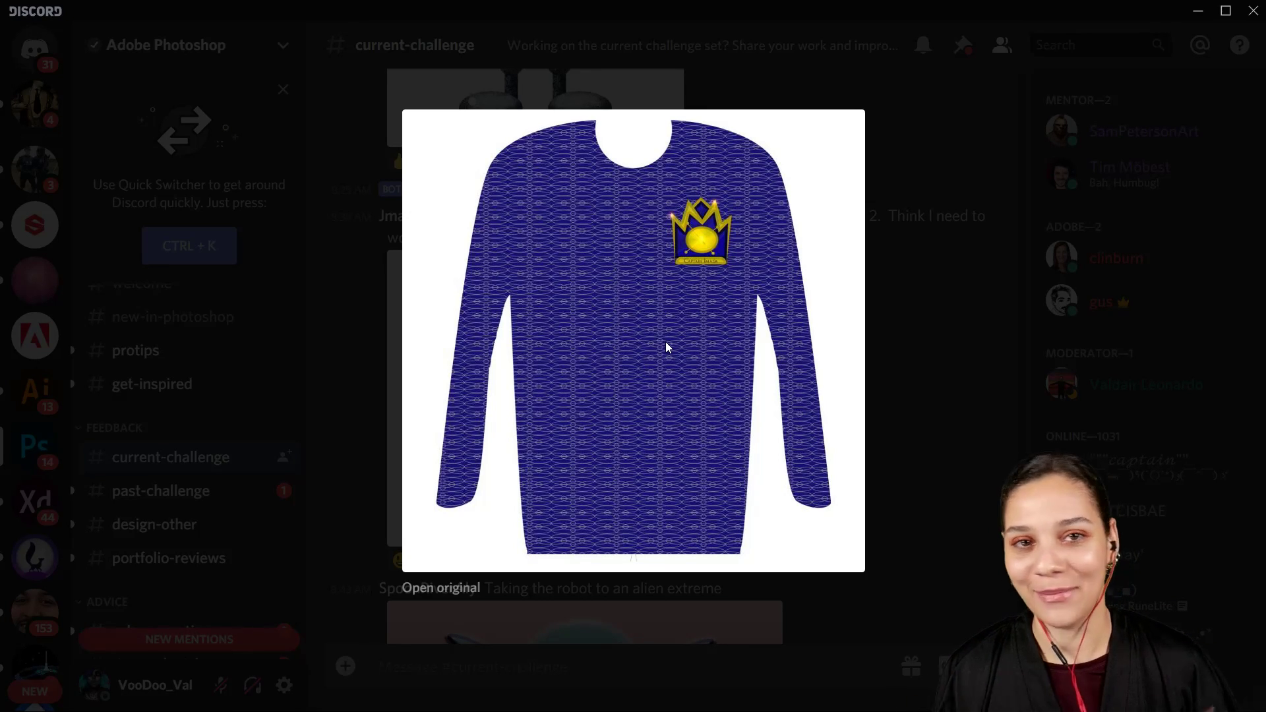
left_click(981, 438)
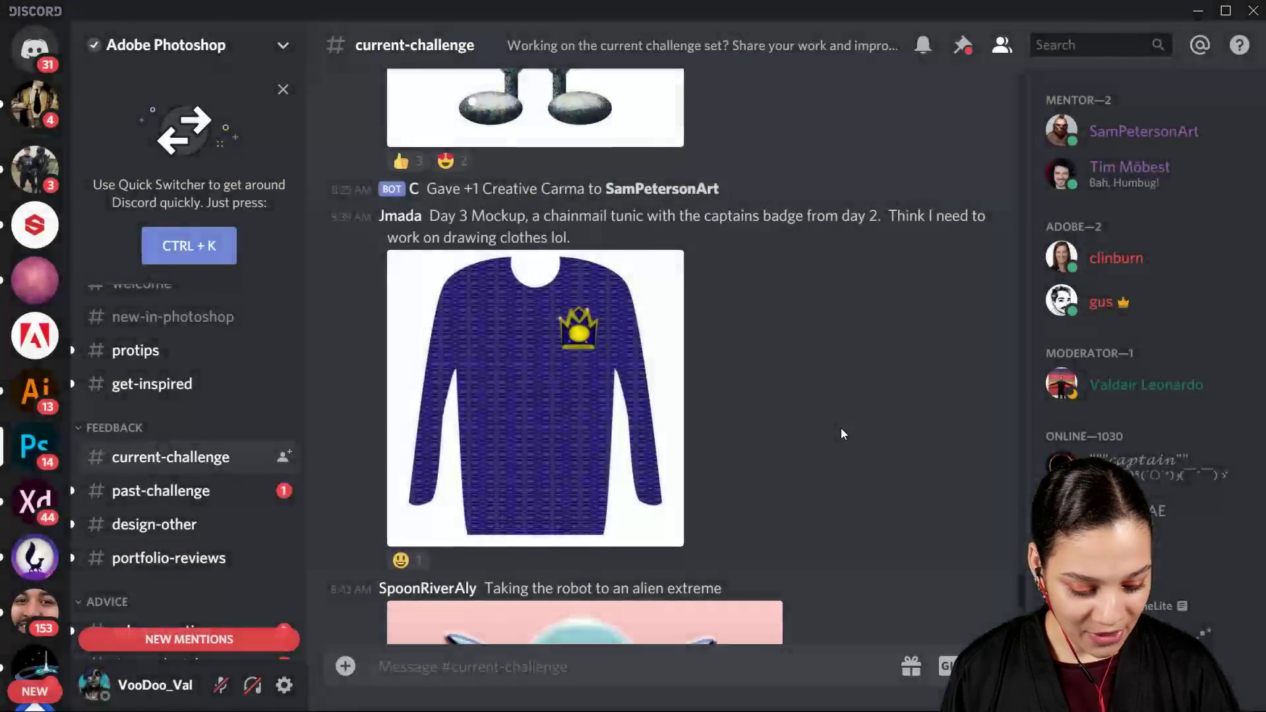
Step: View the round grey robot companion image at enlarged size in the current-challenge channel
scroll(841, 431, "up", 7)
left_click(597, 425)
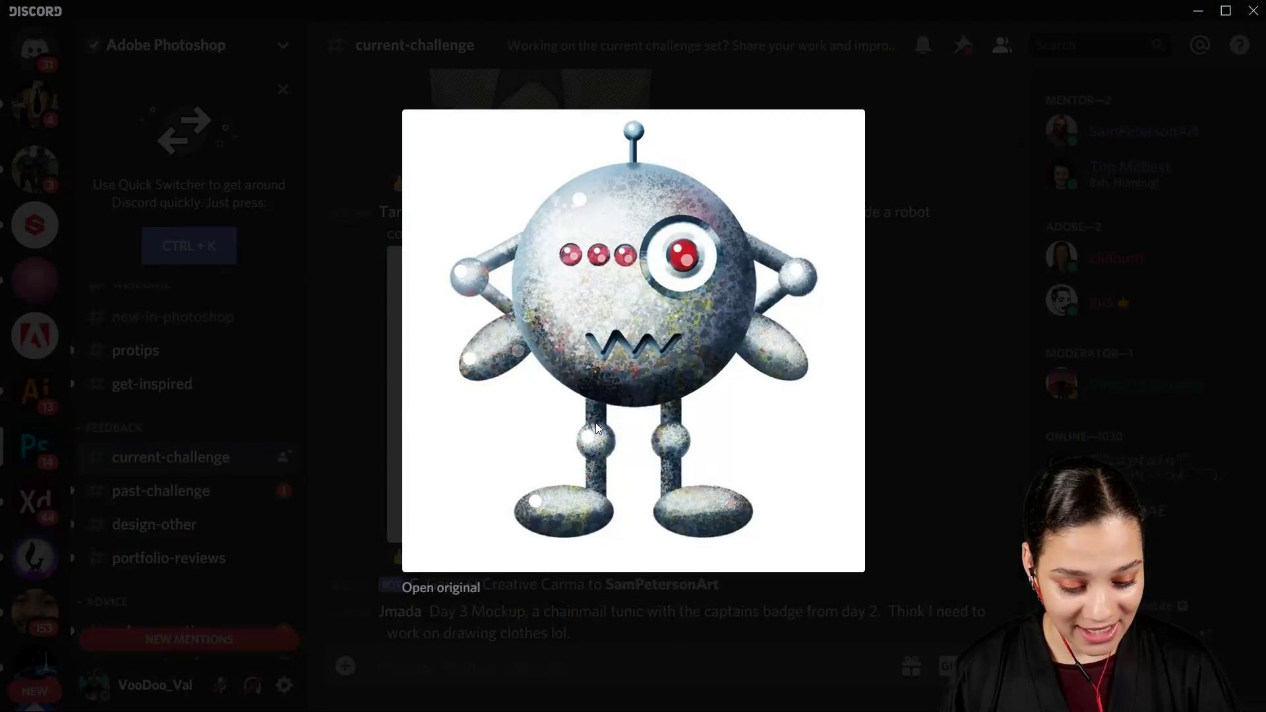
left_click(960, 257)
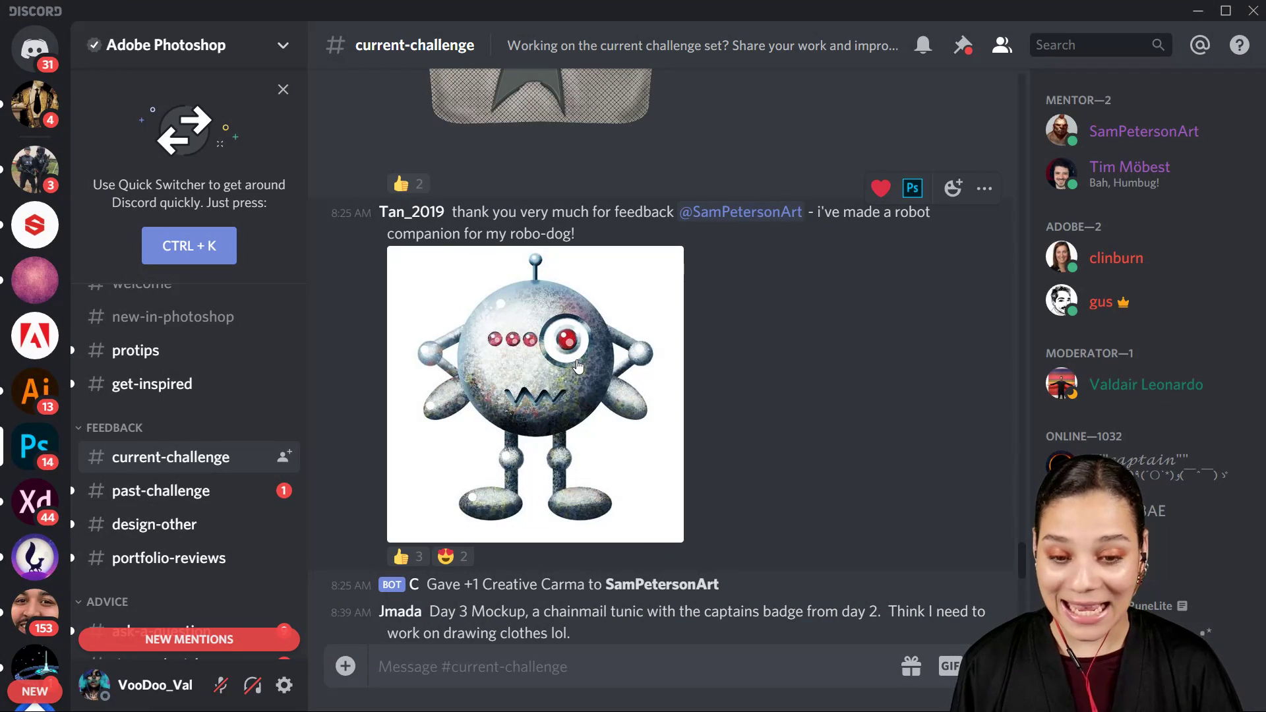
left_click(577, 366)
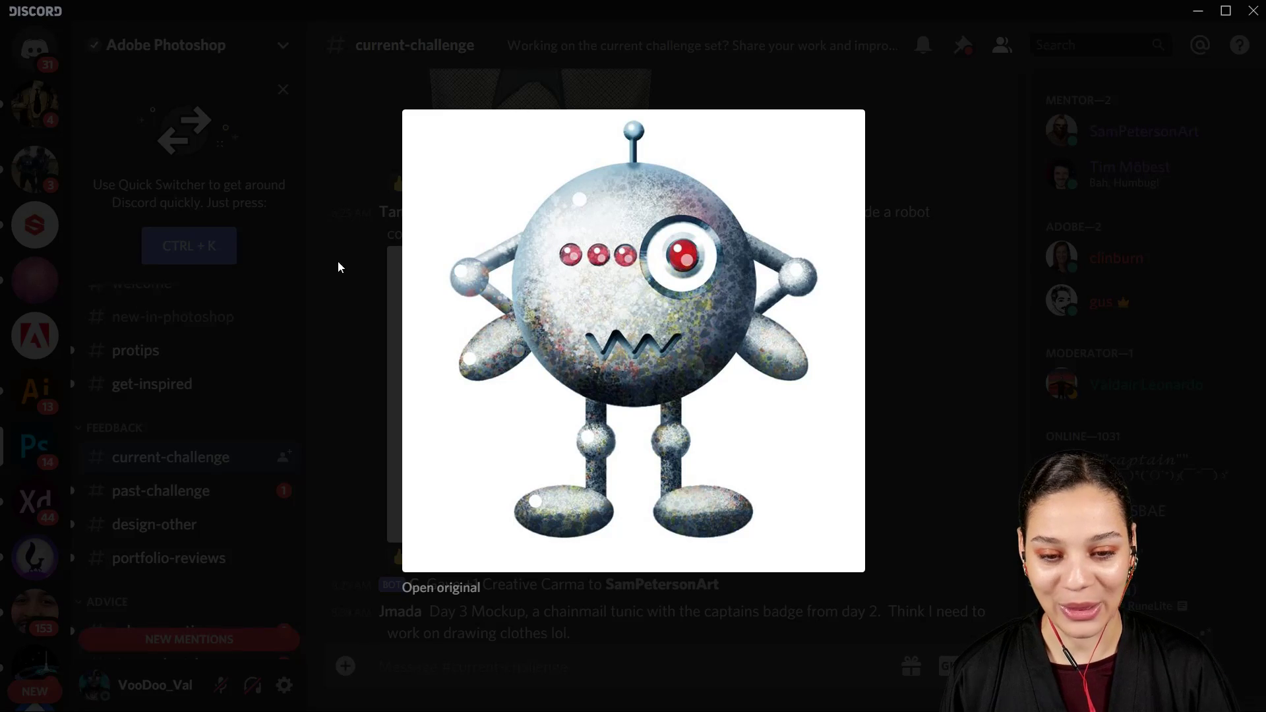
left_click(963, 414)
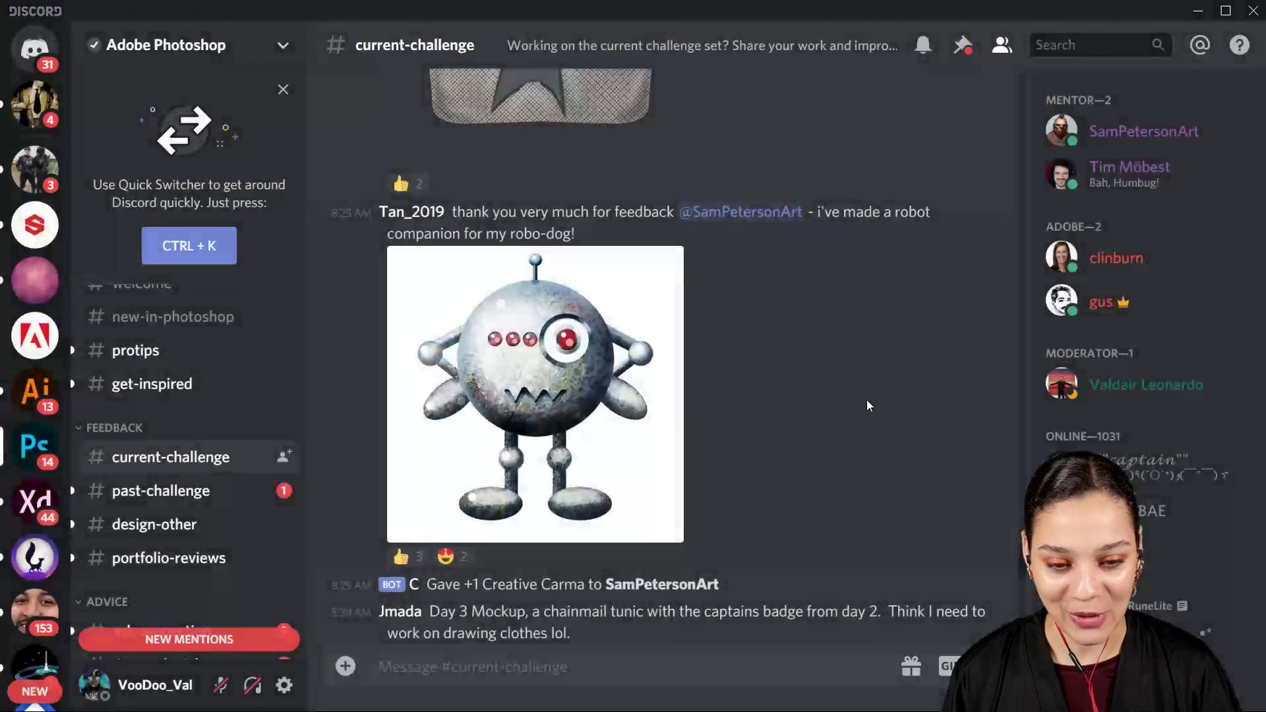
Step: View the patterned vest with its badge and the light-bulb robot head at enlarged size
scroll(867, 399, "up", 4)
left_click(649, 429)
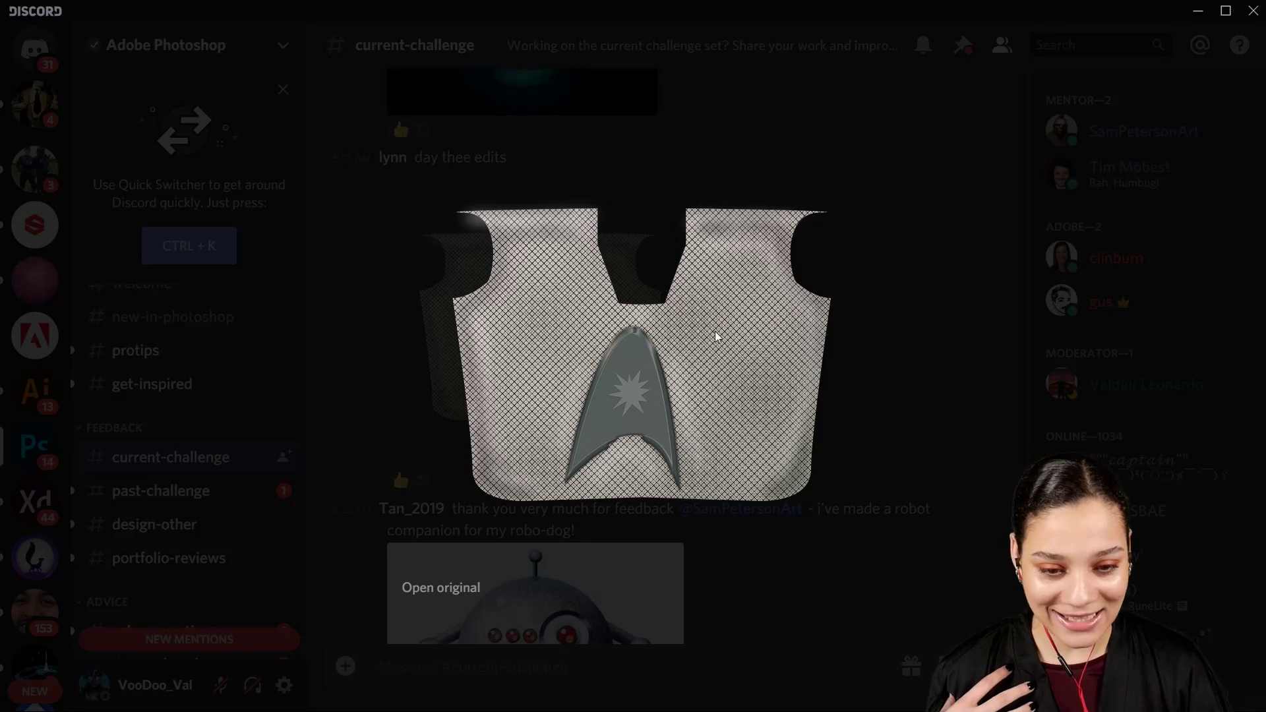
left_click(914, 344)
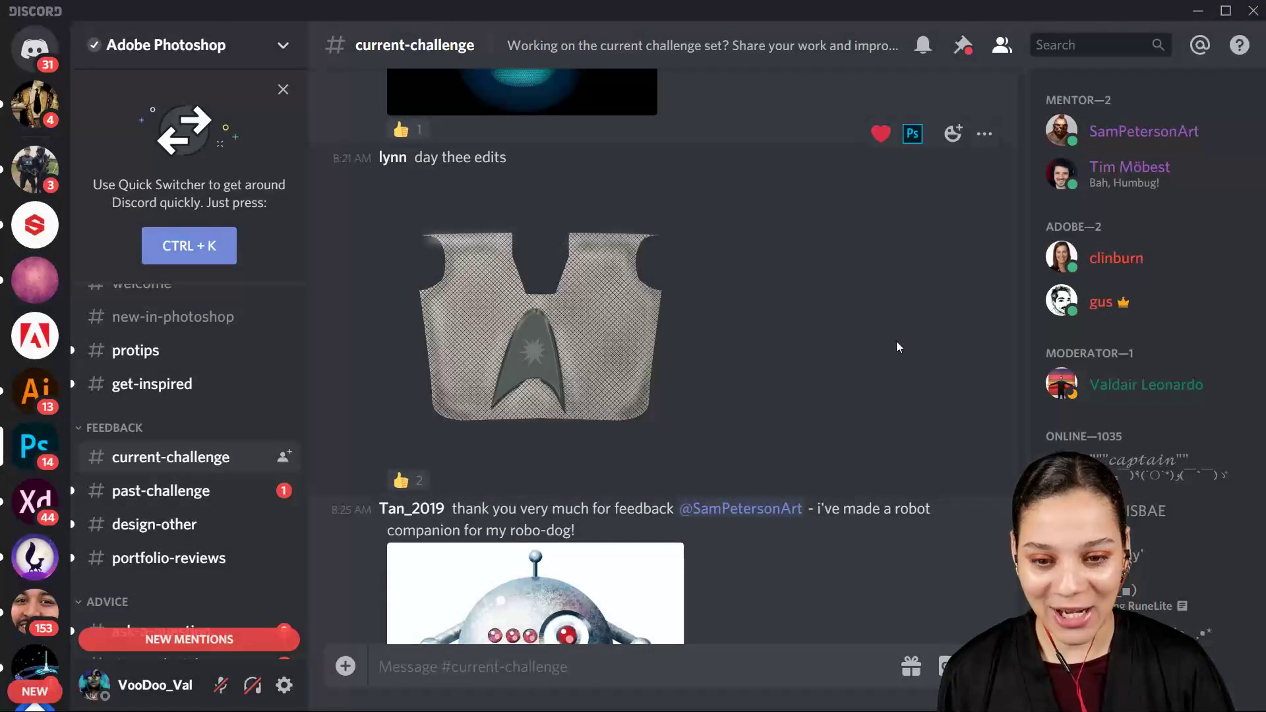
scroll(896, 346, "up", 5)
left_click(547, 373)
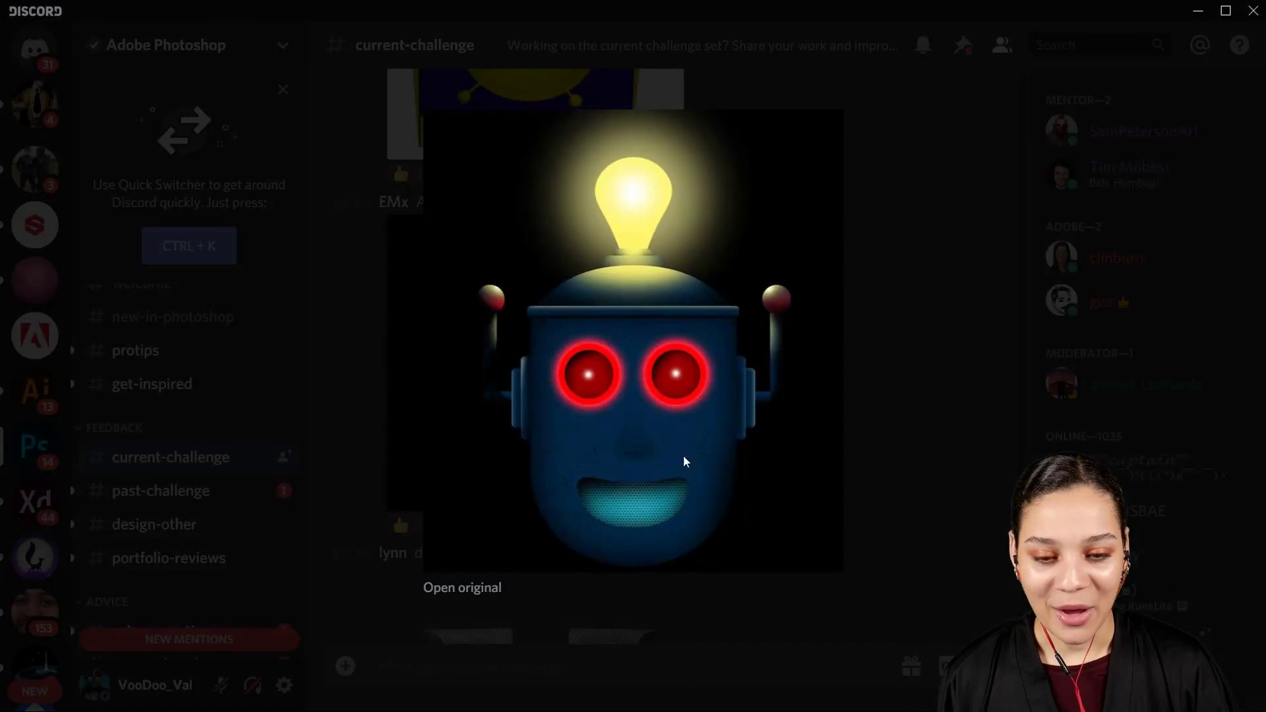
left_click(937, 347)
Step: View the crown-shaped space badge and the February 10 robot on a pink background at enlarged size
scroll(923, 347, "up", 5)
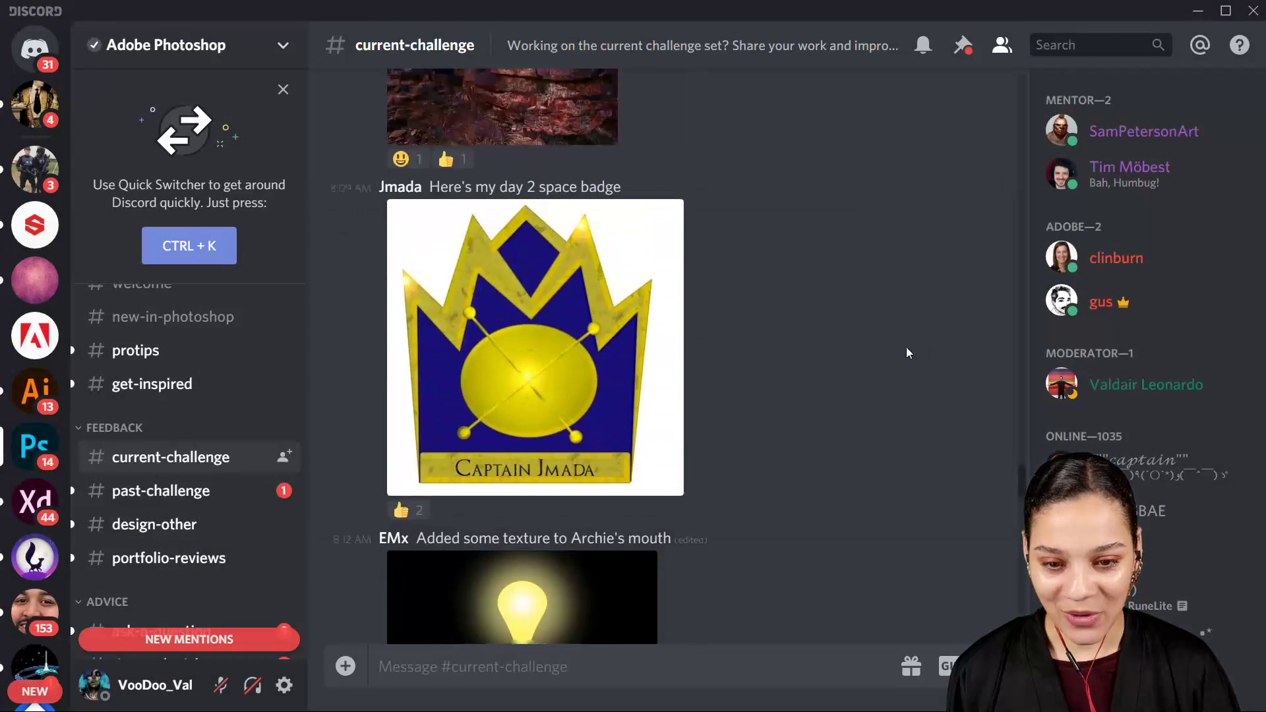
left_click(531, 398)
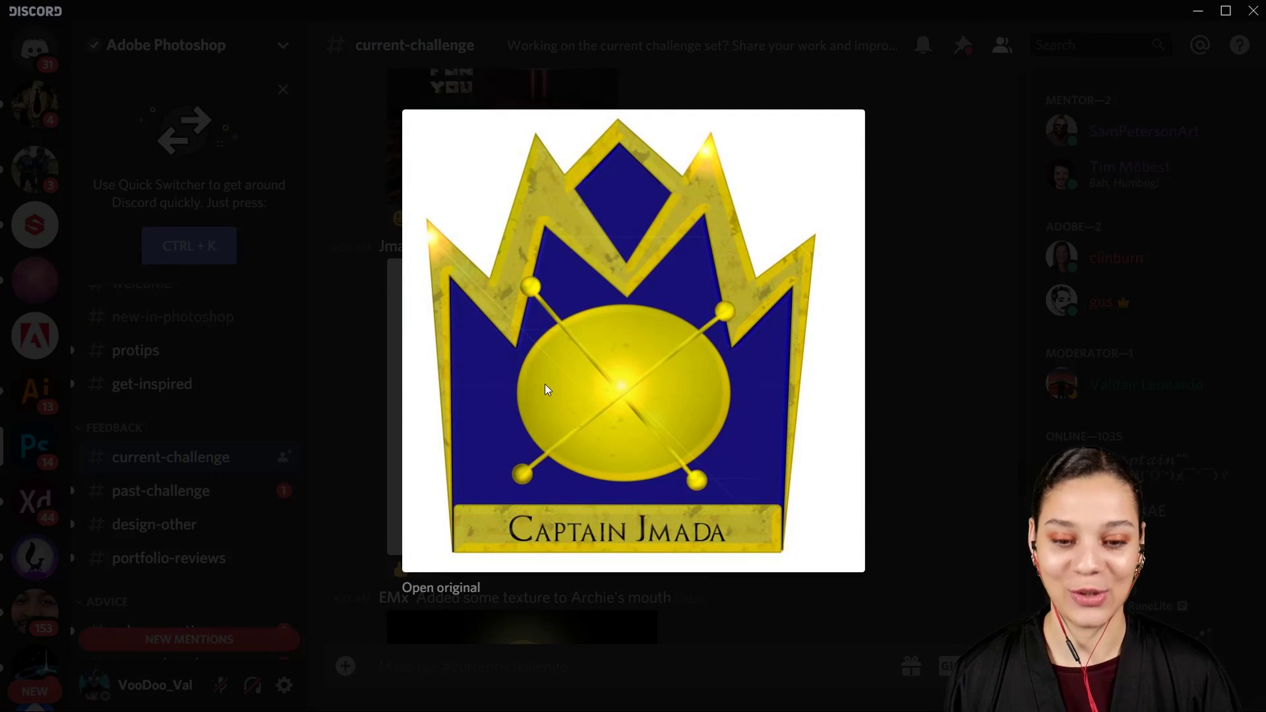
left_click(932, 410)
scroll(880, 399, "up", 10)
scroll(880, 400, "up", 15)
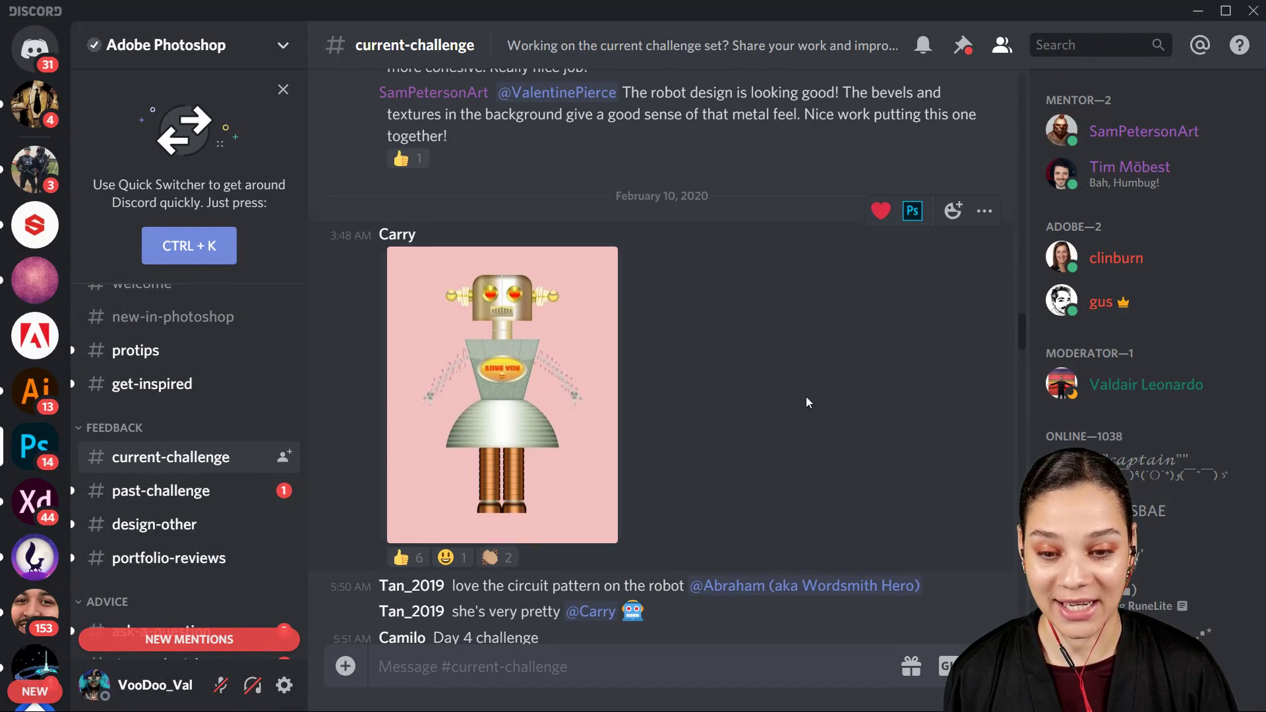
left_click(560, 389)
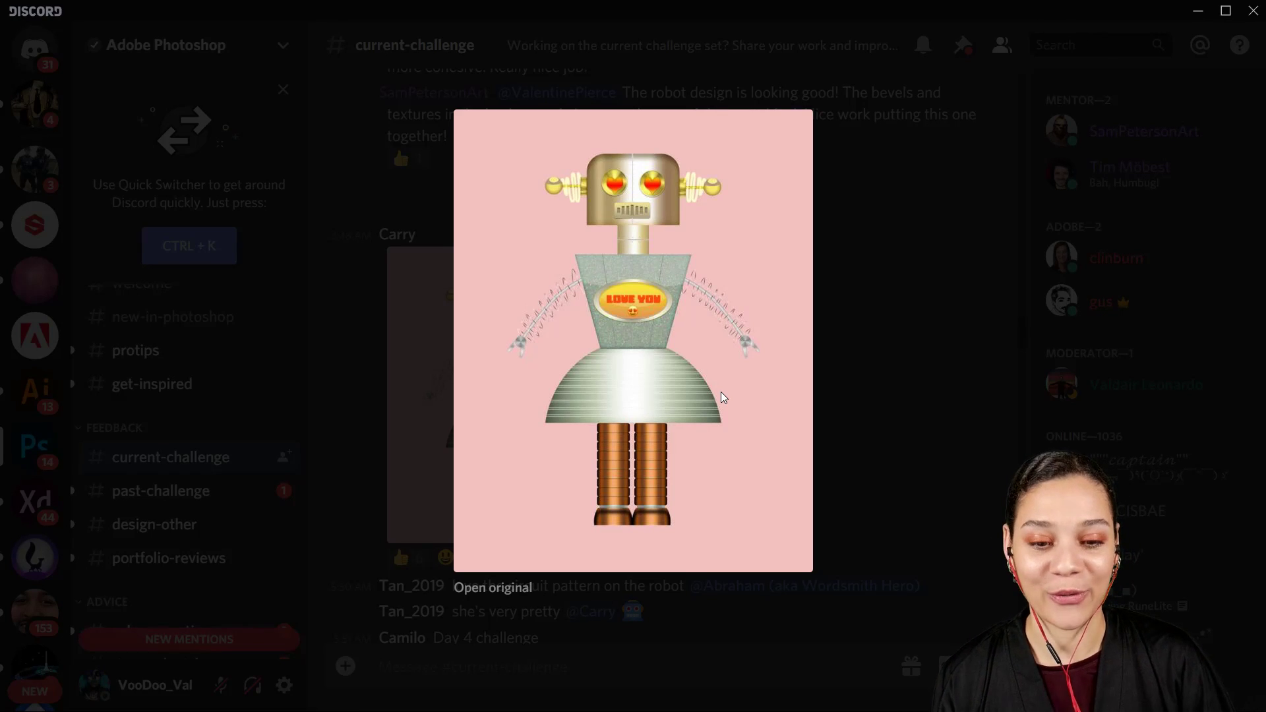
left_click(979, 363)
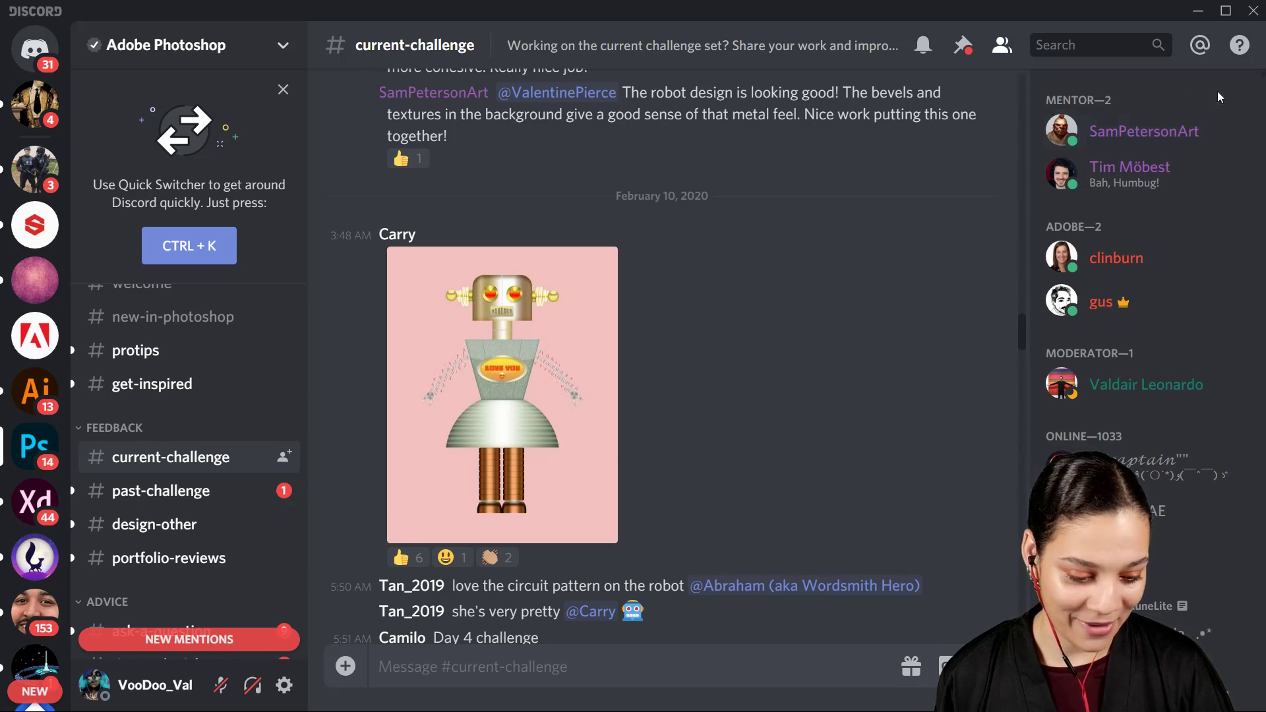
Step: Switch back to the Behance challenge page and examine the Distort Filters challenge card
left_click(1203, 23)
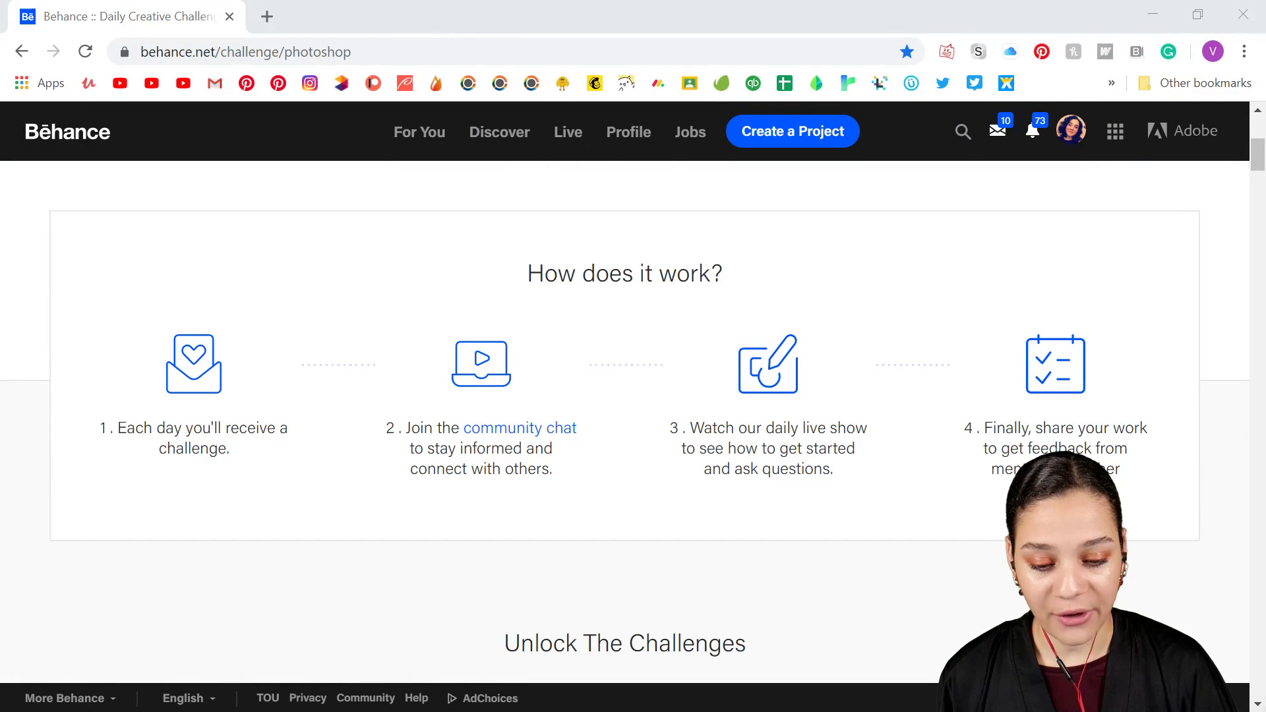
key("alt+Tab")
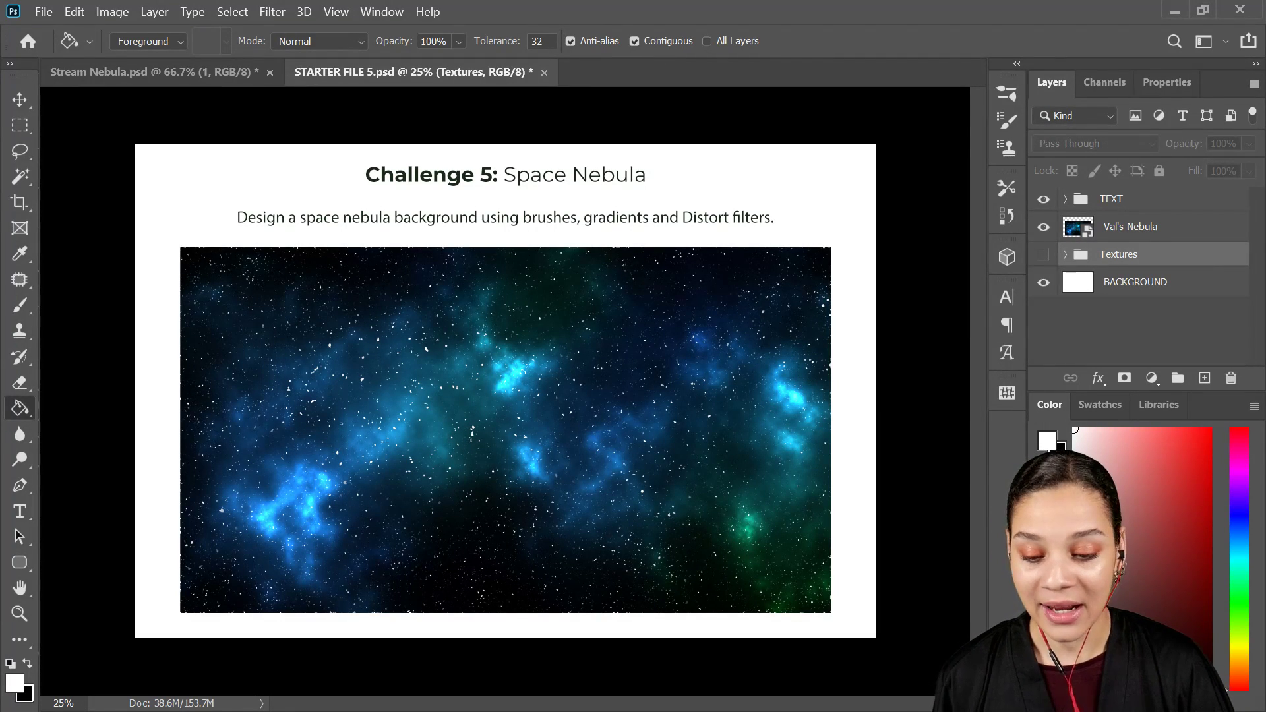
key("alt+Tab")
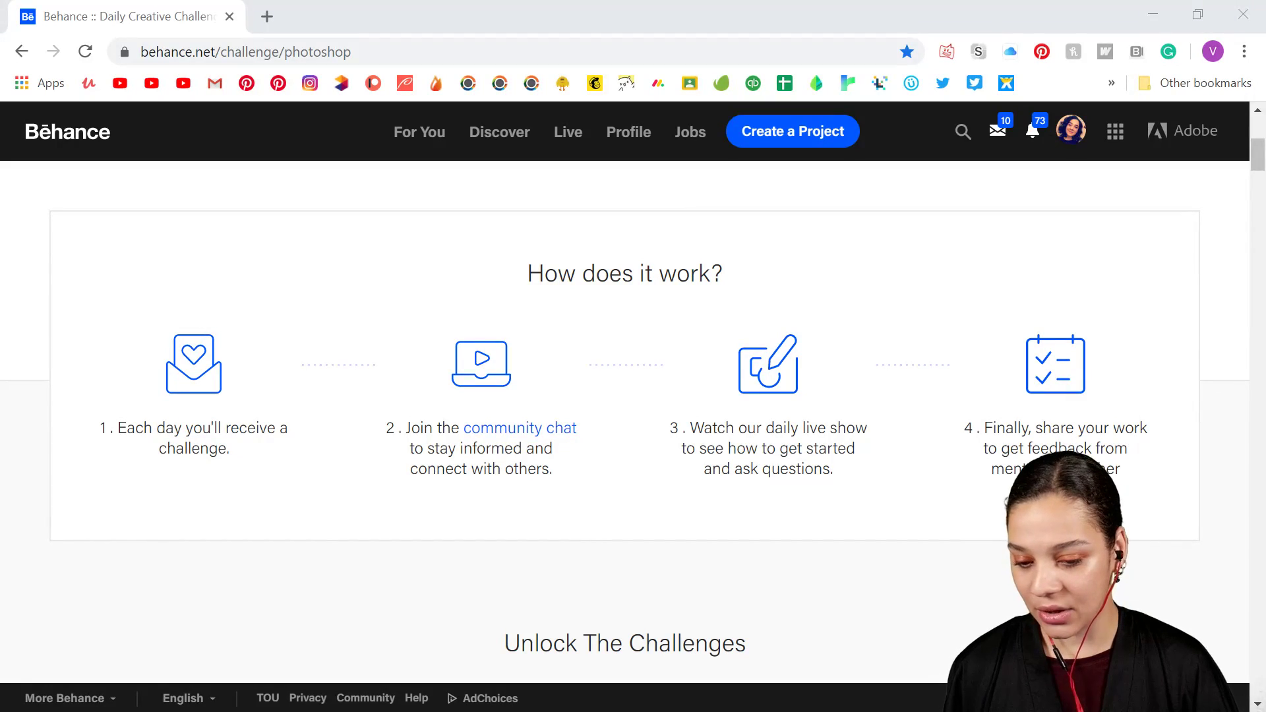
key("alt+Tab")
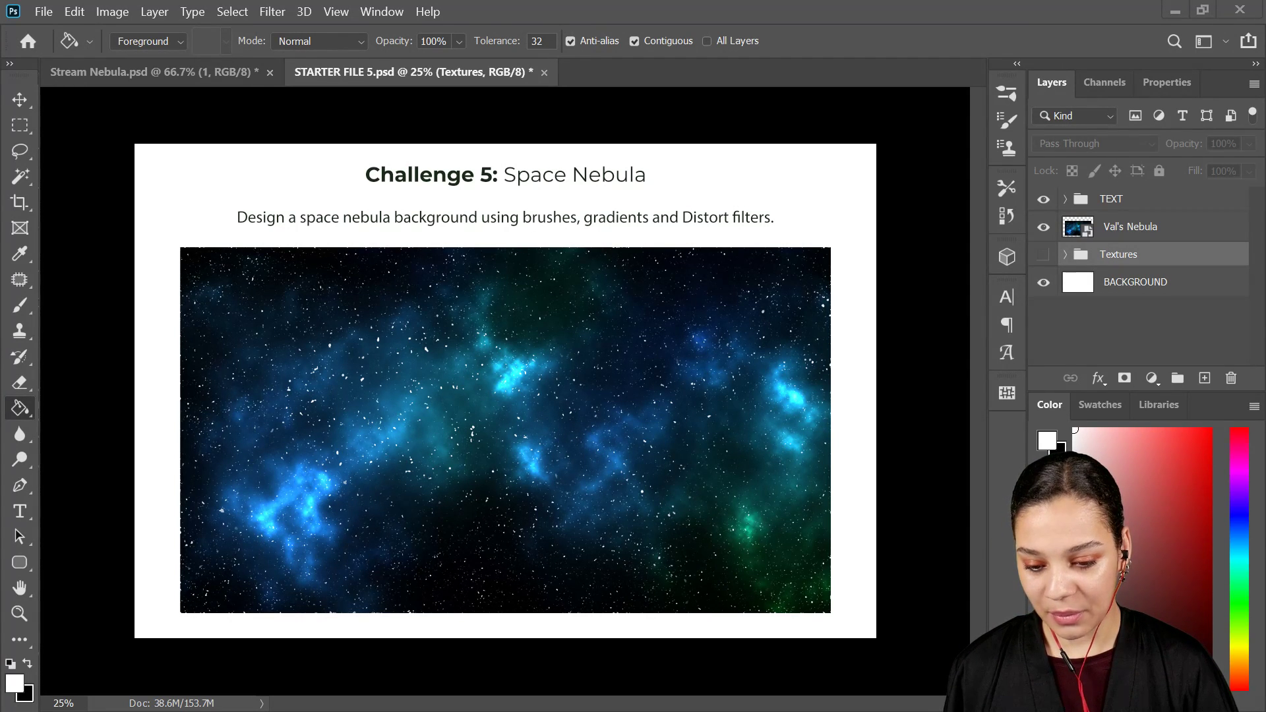
key("alt+Tab")
scroll(921, 367, "down", 10)
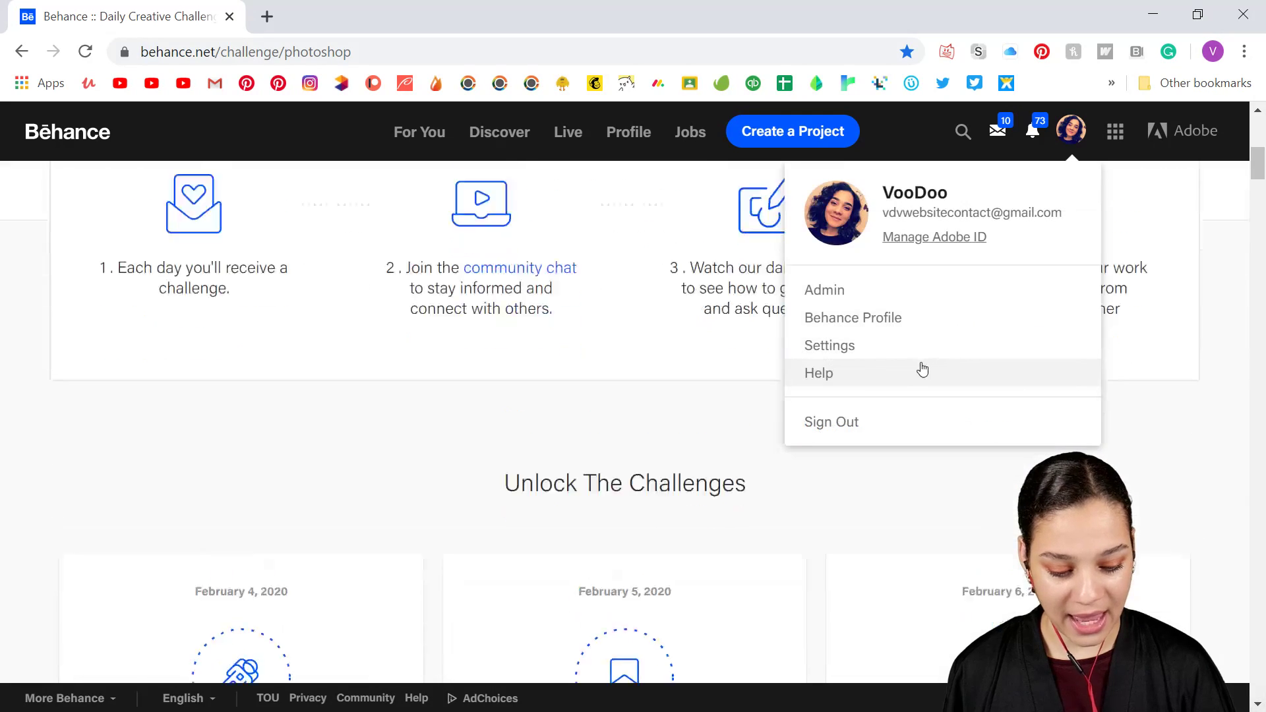
scroll(675, 470, "down", 3)
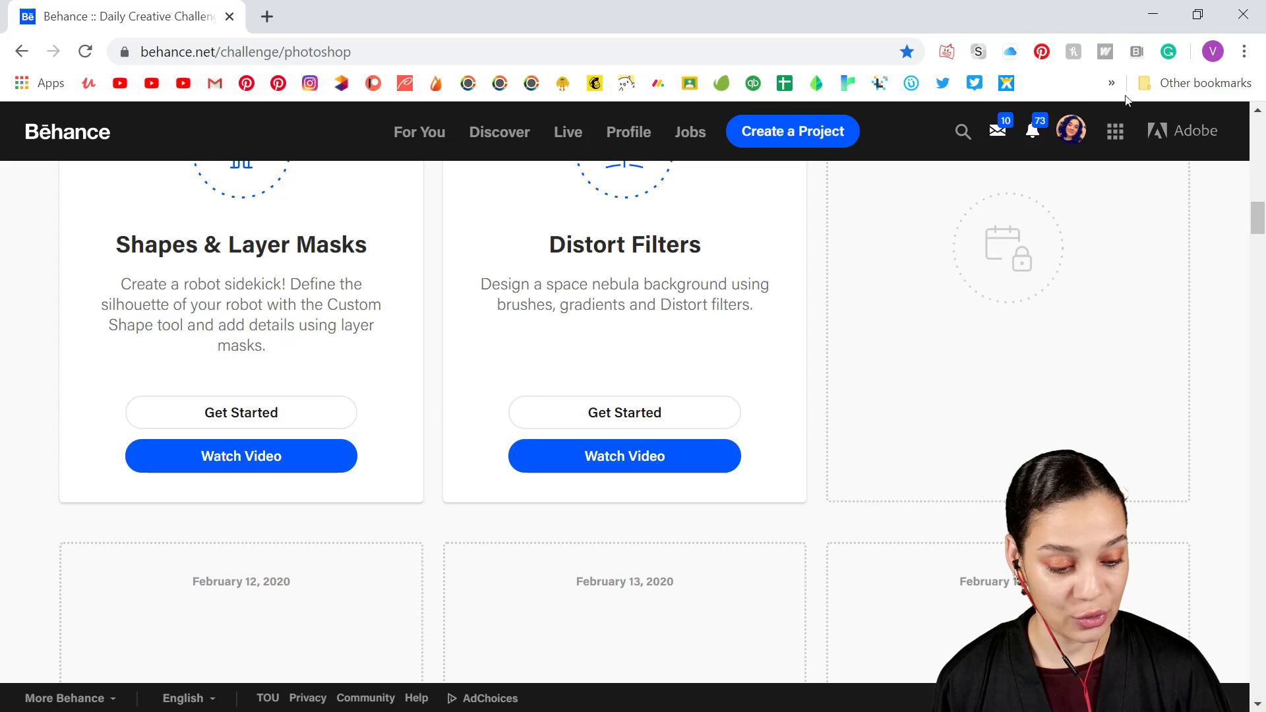
Step: Switch to Photoshop, hide the Val's Nebula layer in STARTER FILE 5.psd and show the Textures group
left_click(1149, 21)
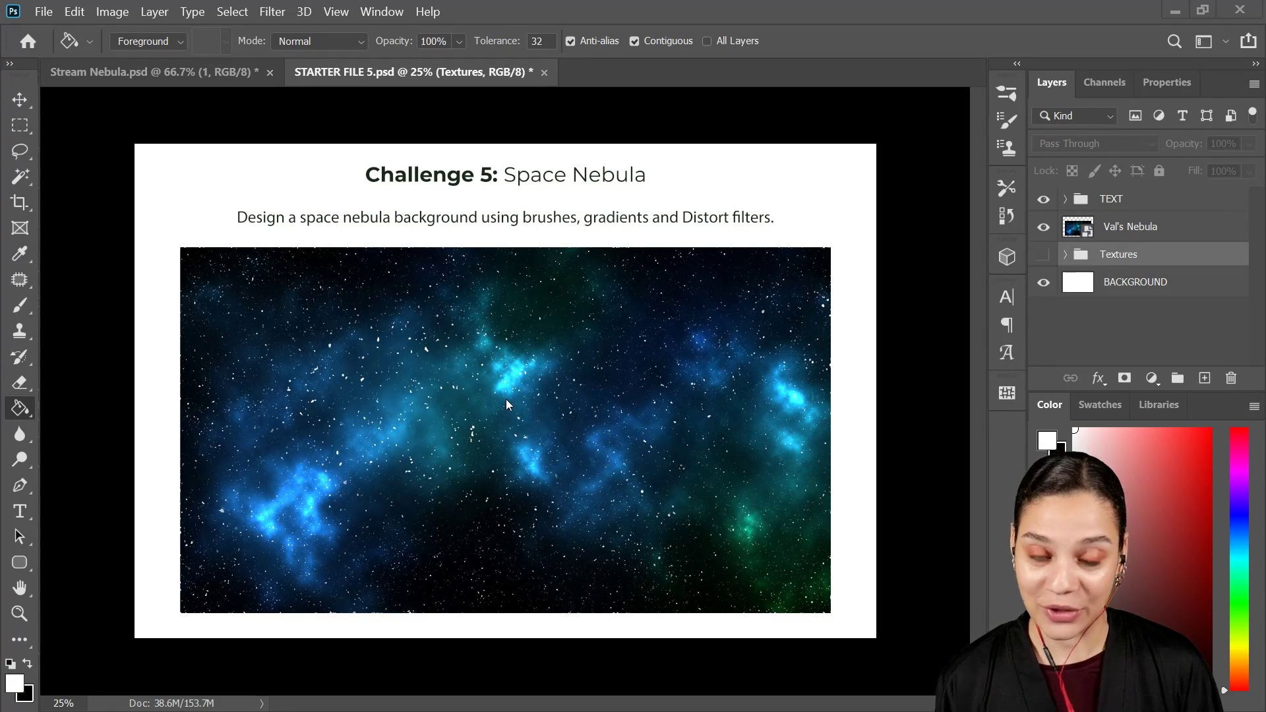
left_click(1042, 227)
left_click(1043, 255)
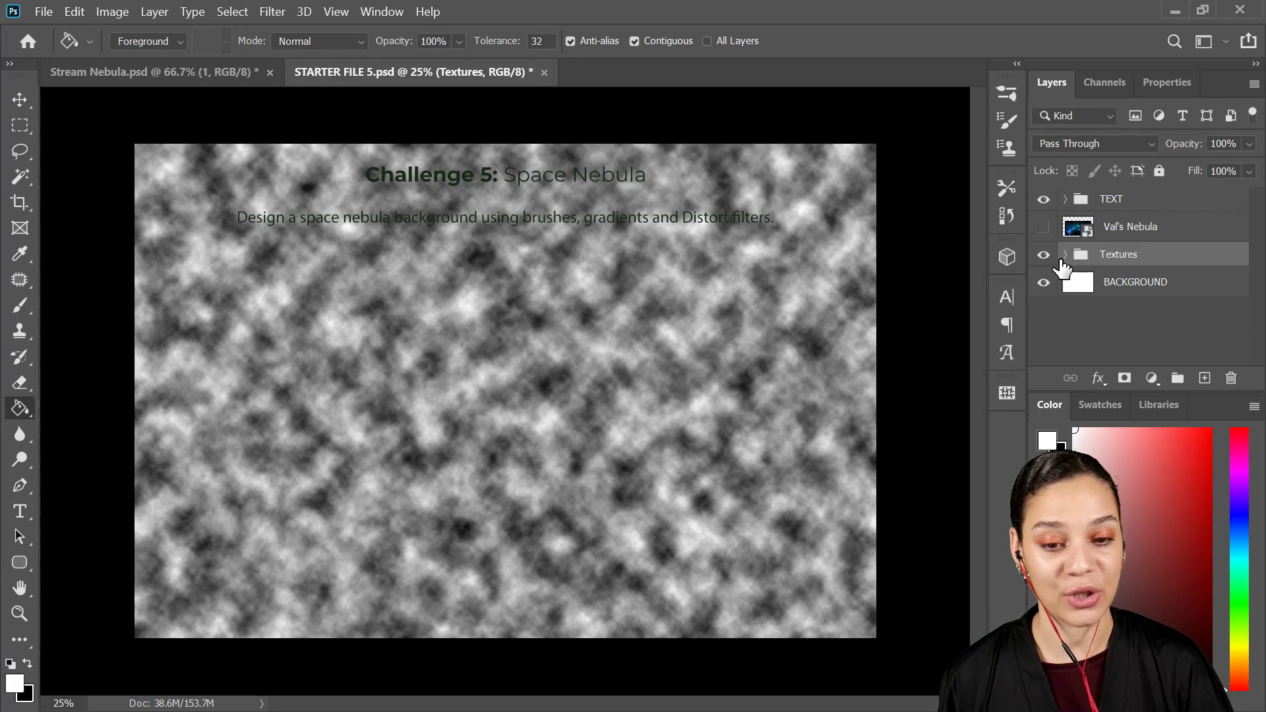
Step: Expand the Textures group and temporarily hide its Clouds layer to inspect the Noise texture beneath
left_click(1065, 255)
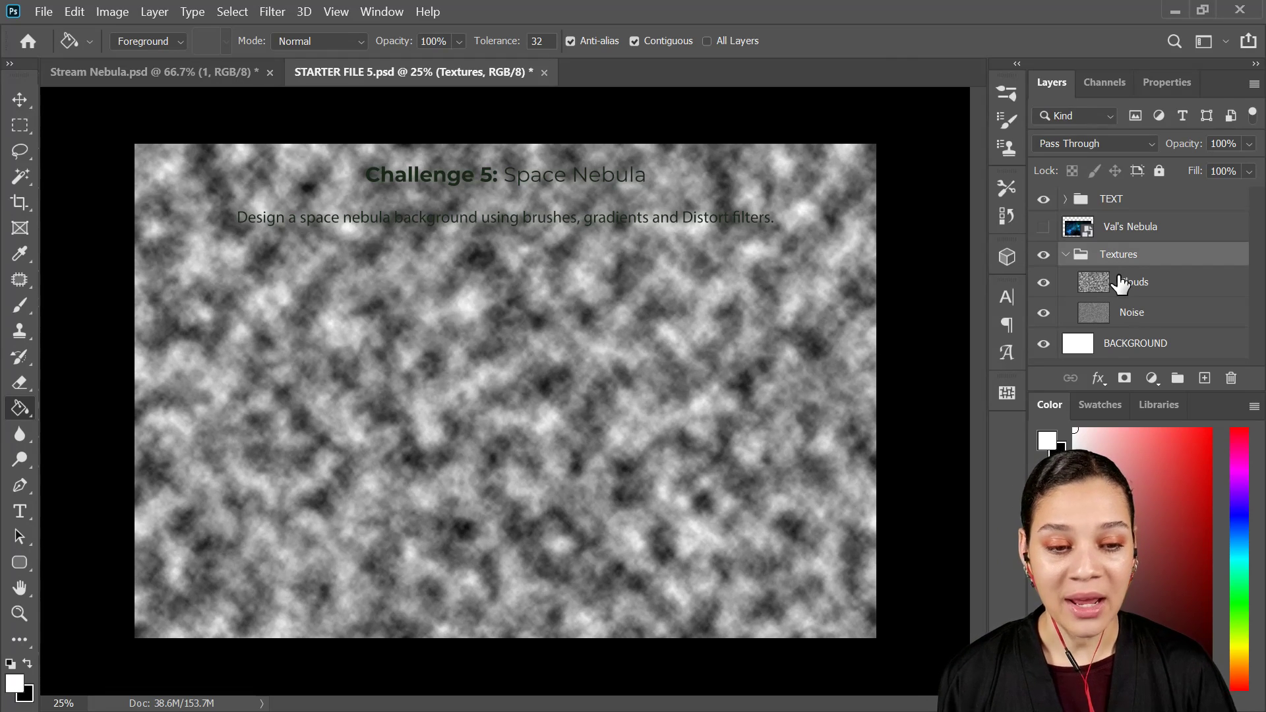
left_click(1044, 283)
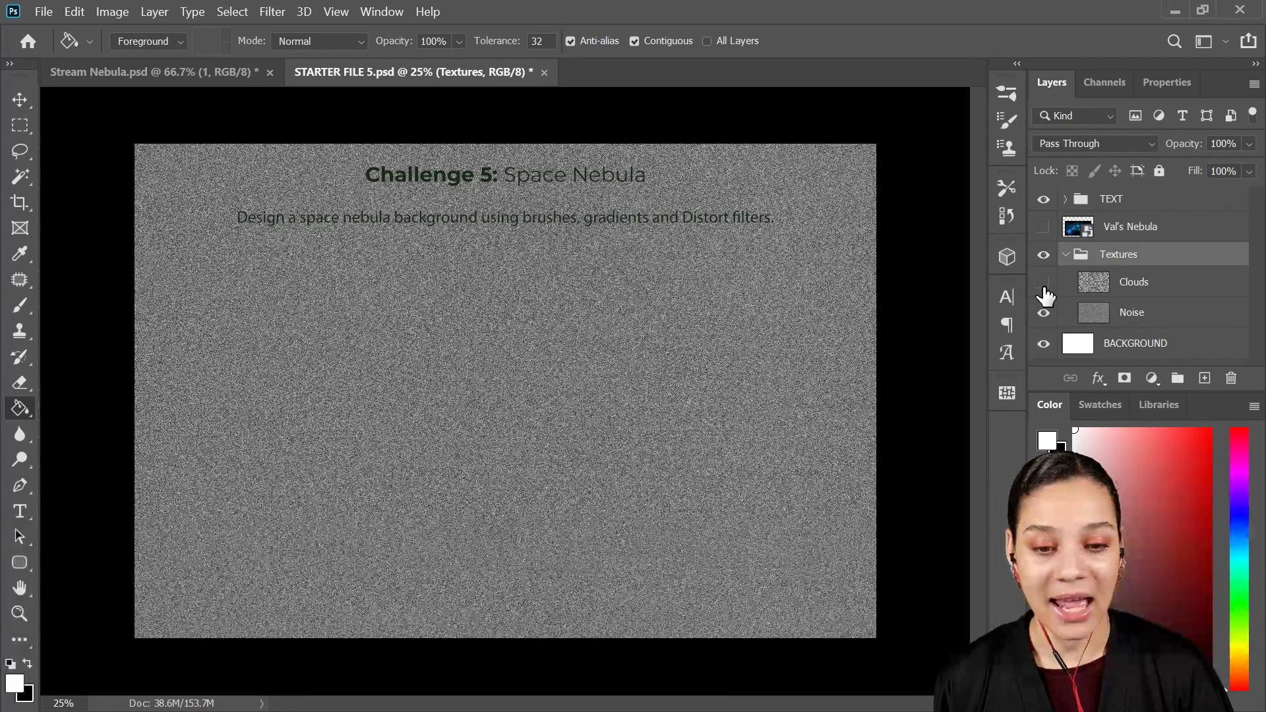
left_click(1043, 283)
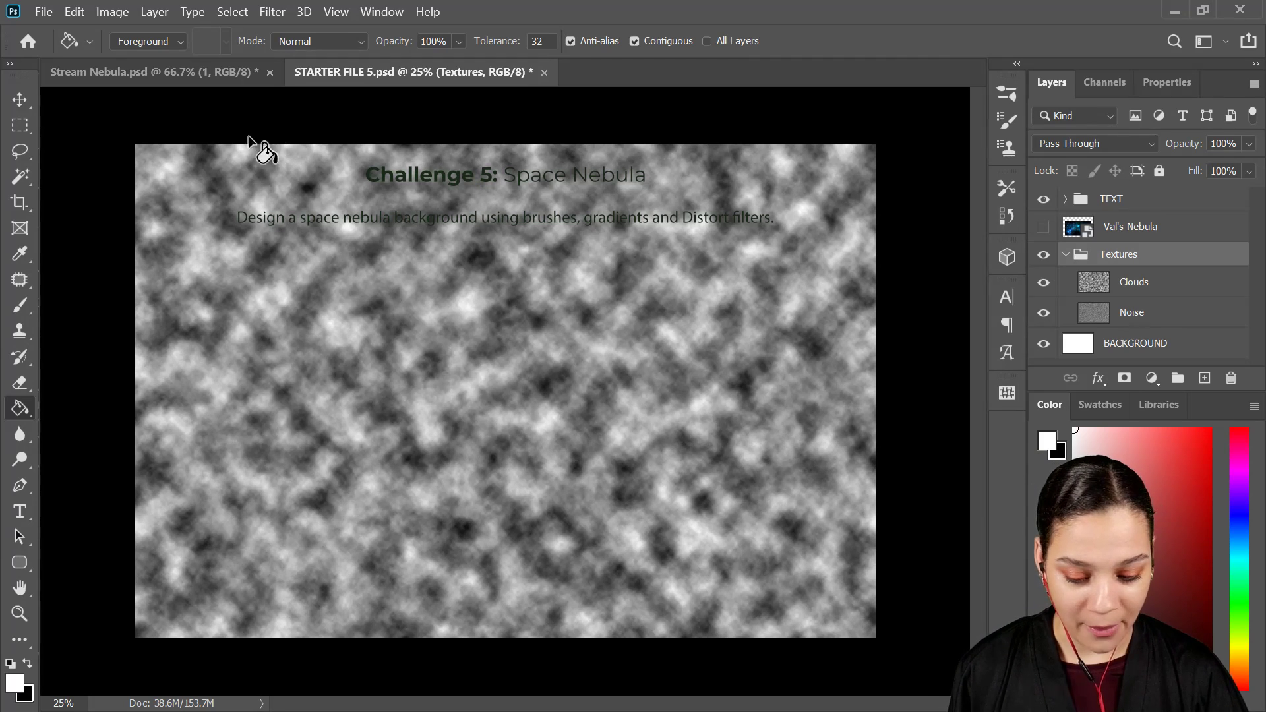
Step: In Stream Nebula.psd, make black the foreground color and fill layer 1 with it using the Paint Bucket tool
left_click(191, 77)
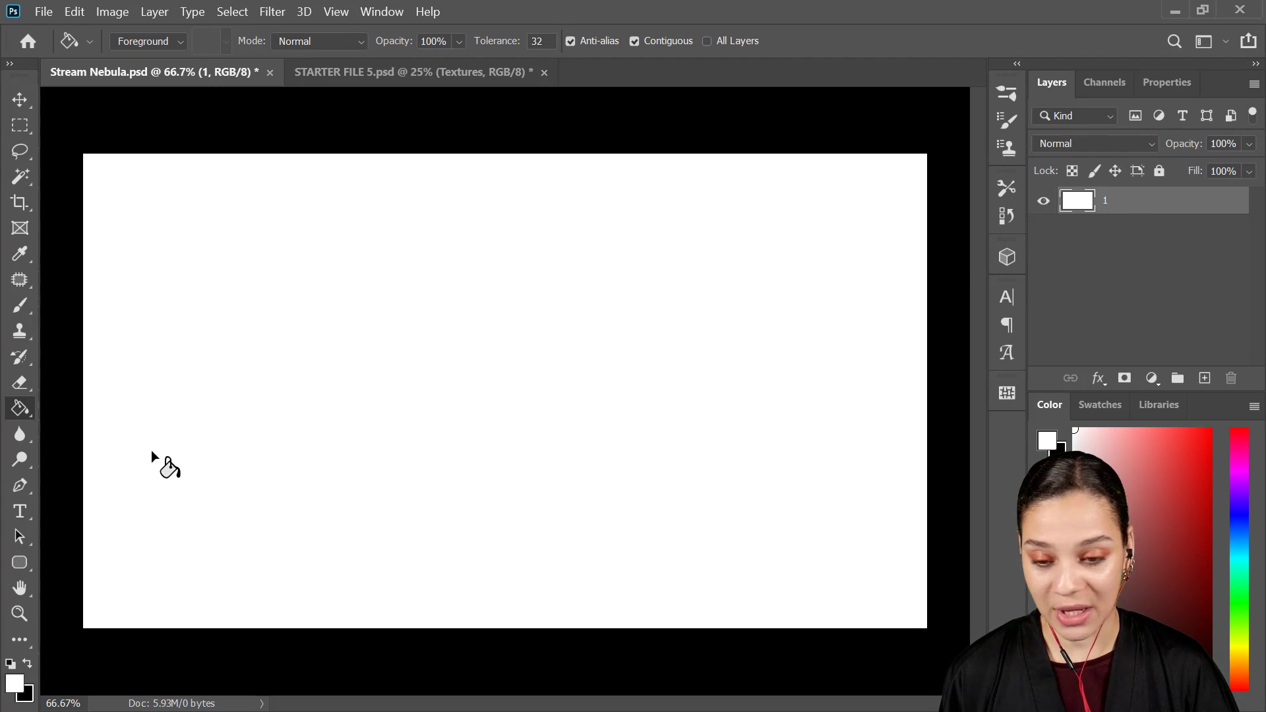
left_click(34, 661)
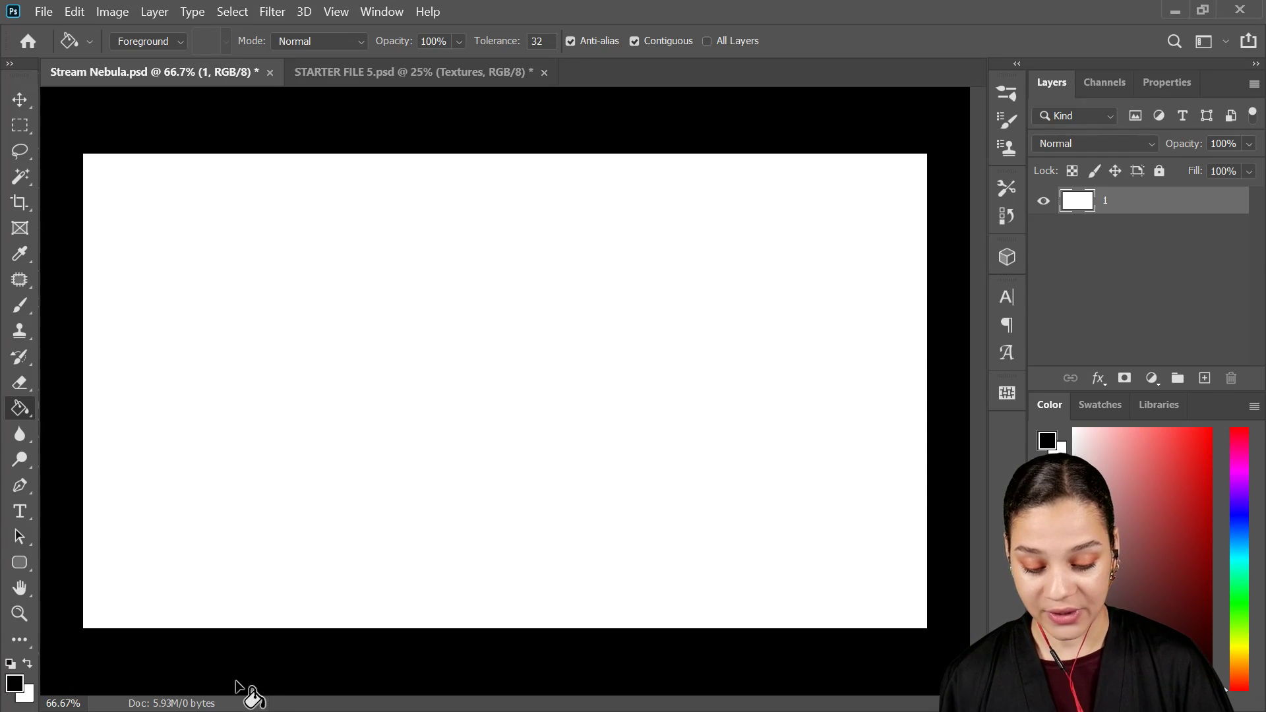
right_click(17, 412)
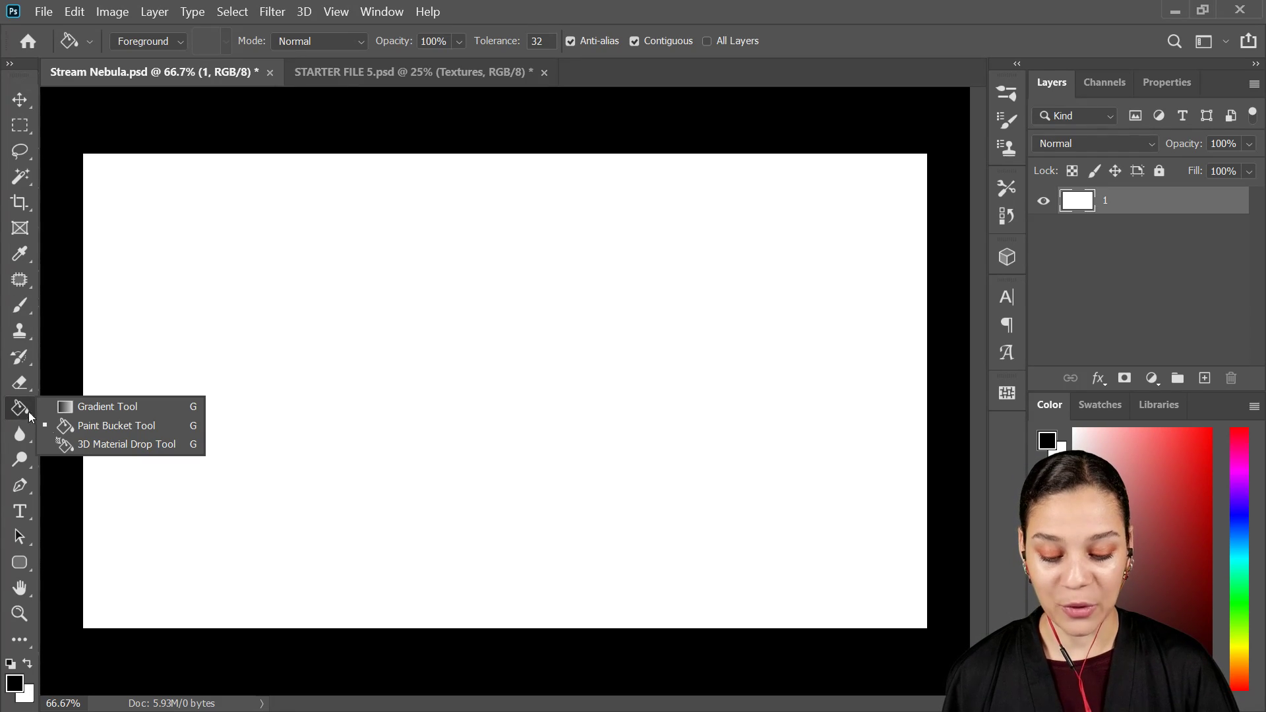
left_click(54, 324)
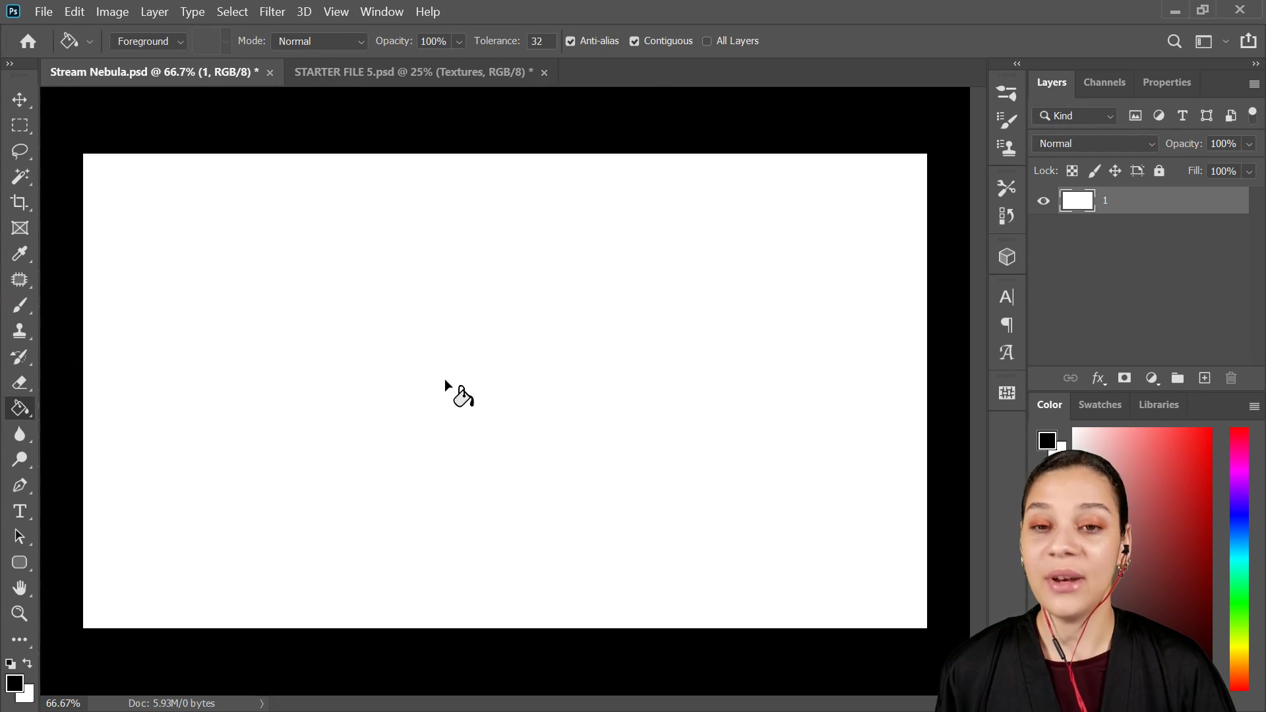
left_click(445, 386)
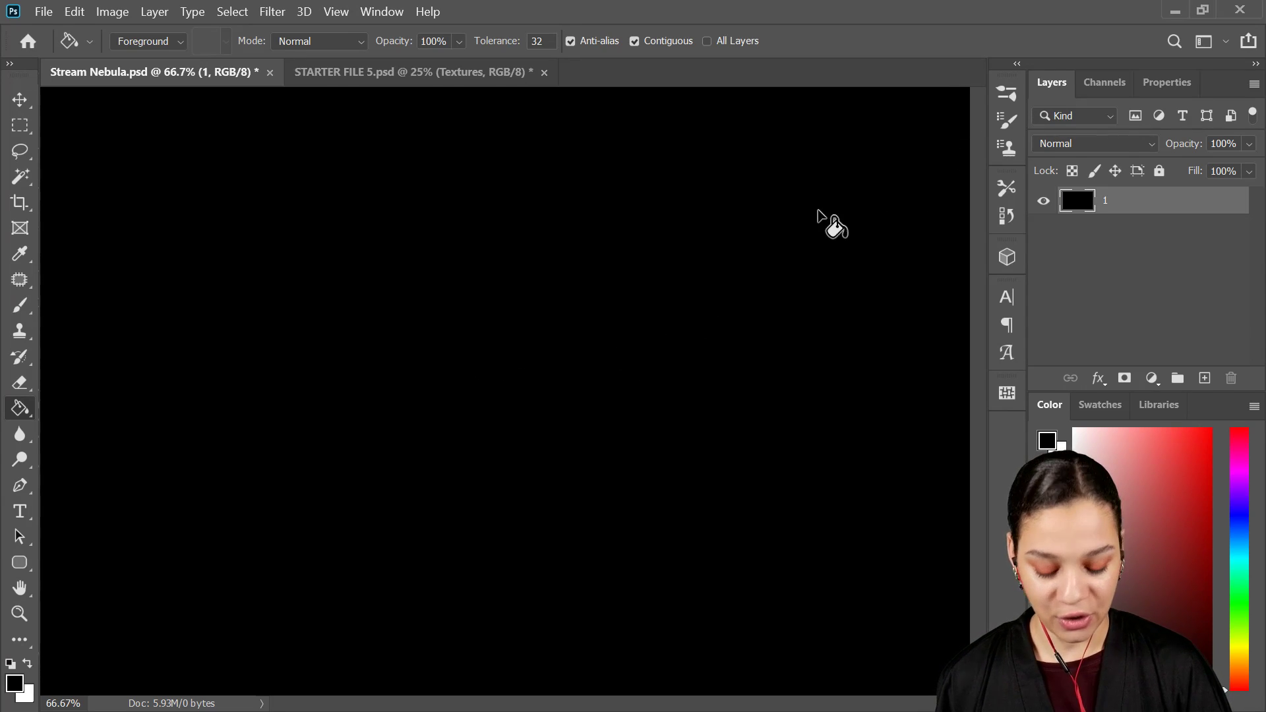
Step: Change the area surrounding the canvas to Dark Gray so the edges of the black artwork stand out
key("ctrl+minus")
right_click(935, 135)
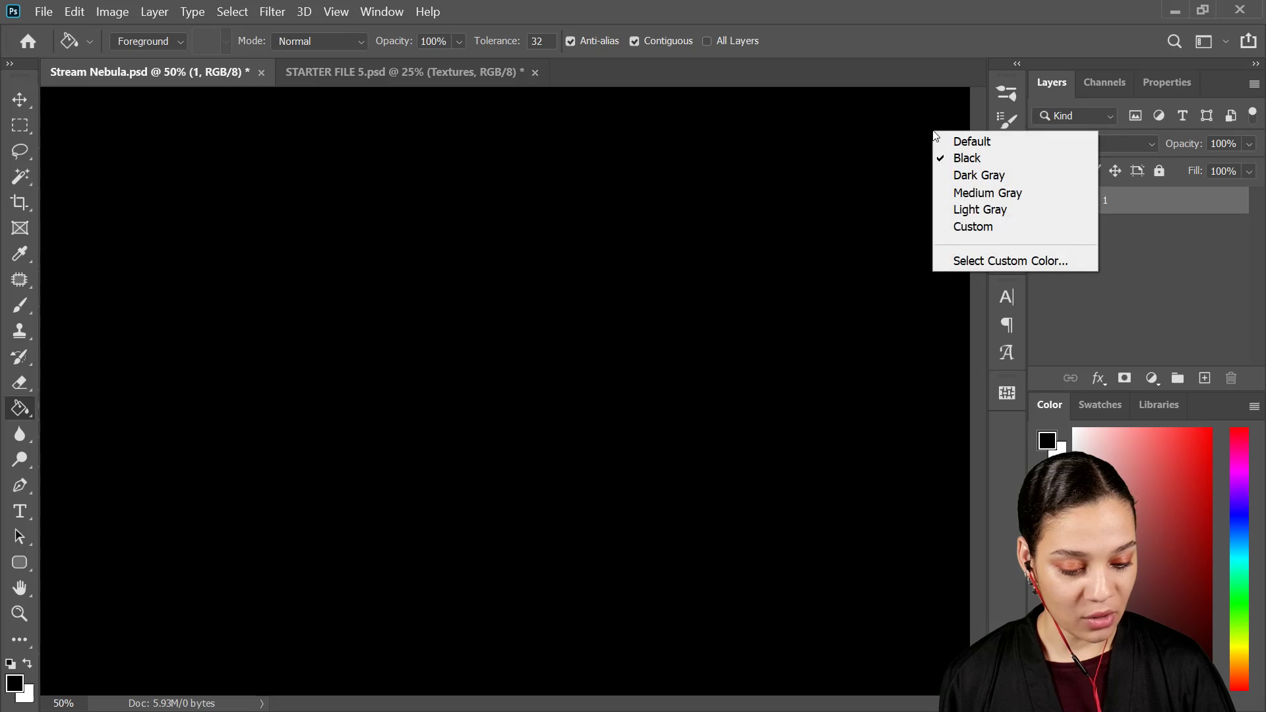
left_click(967, 177)
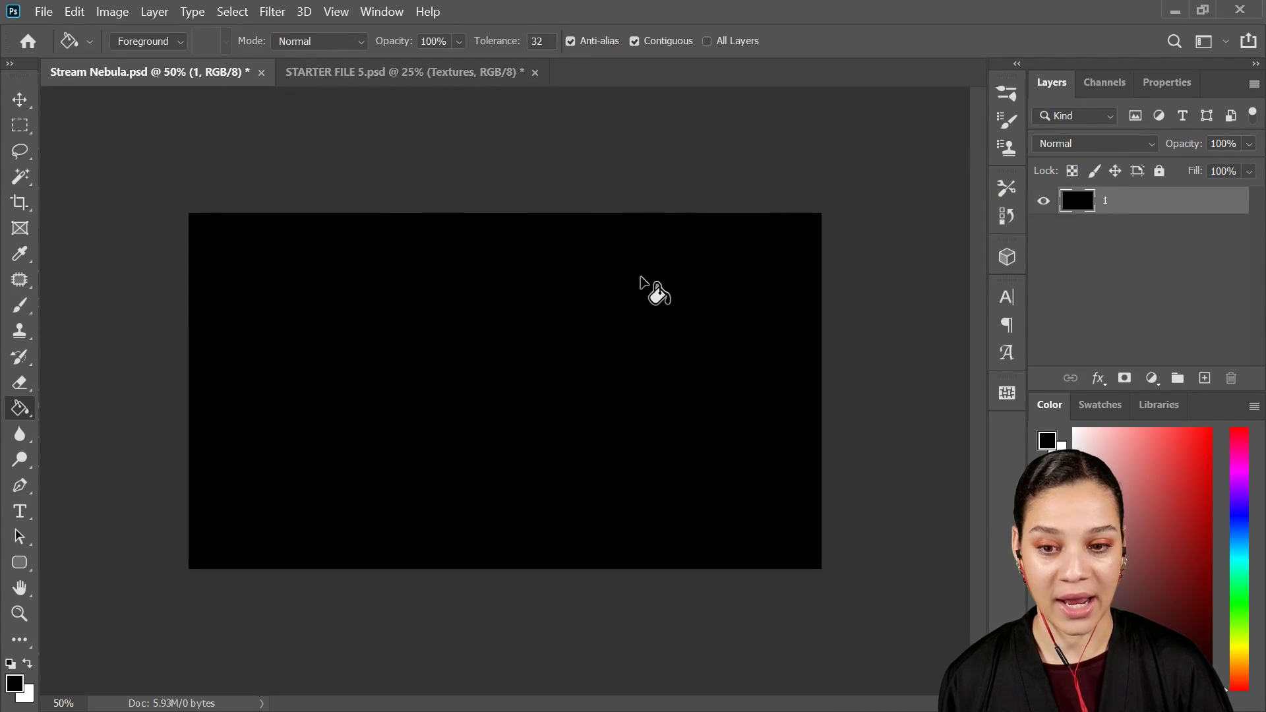
key("ctrl+plus")
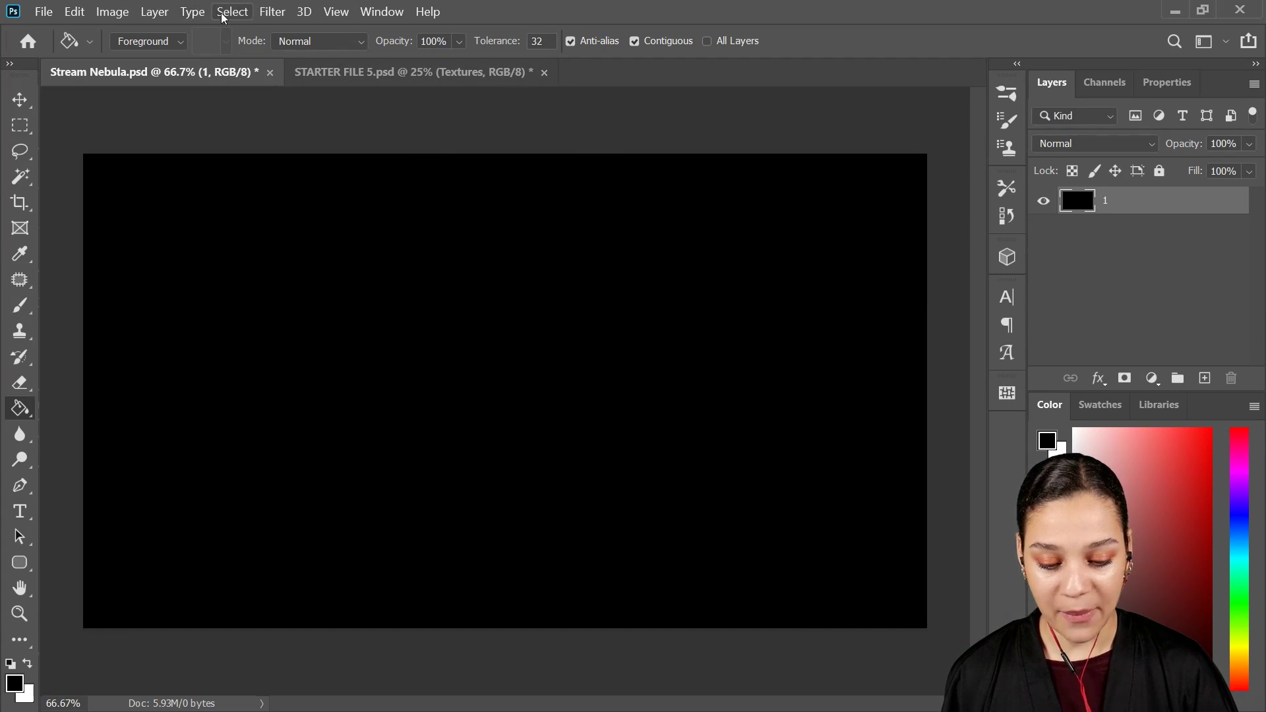
Step: Apply Add Noise to layer 1 with a 400% amount, Gaussian distribution and Monochromatic enabled
left_click(267, 12)
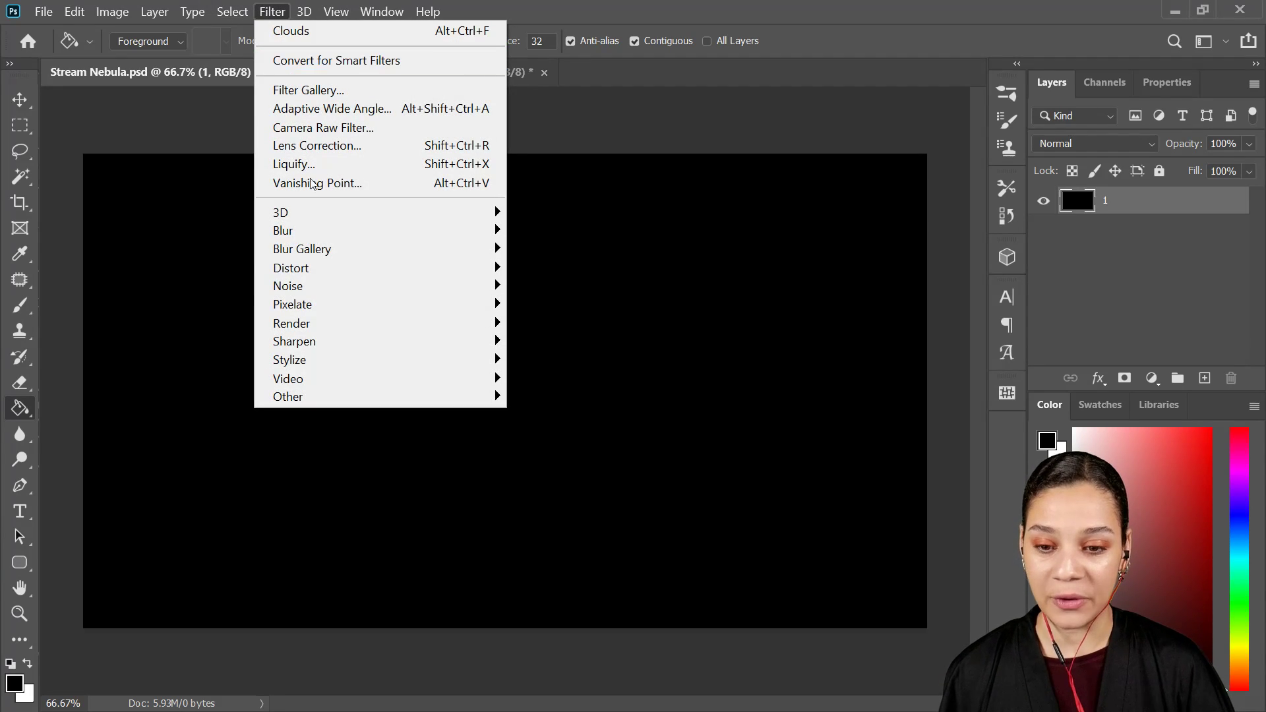
mouse_move(421, 292)
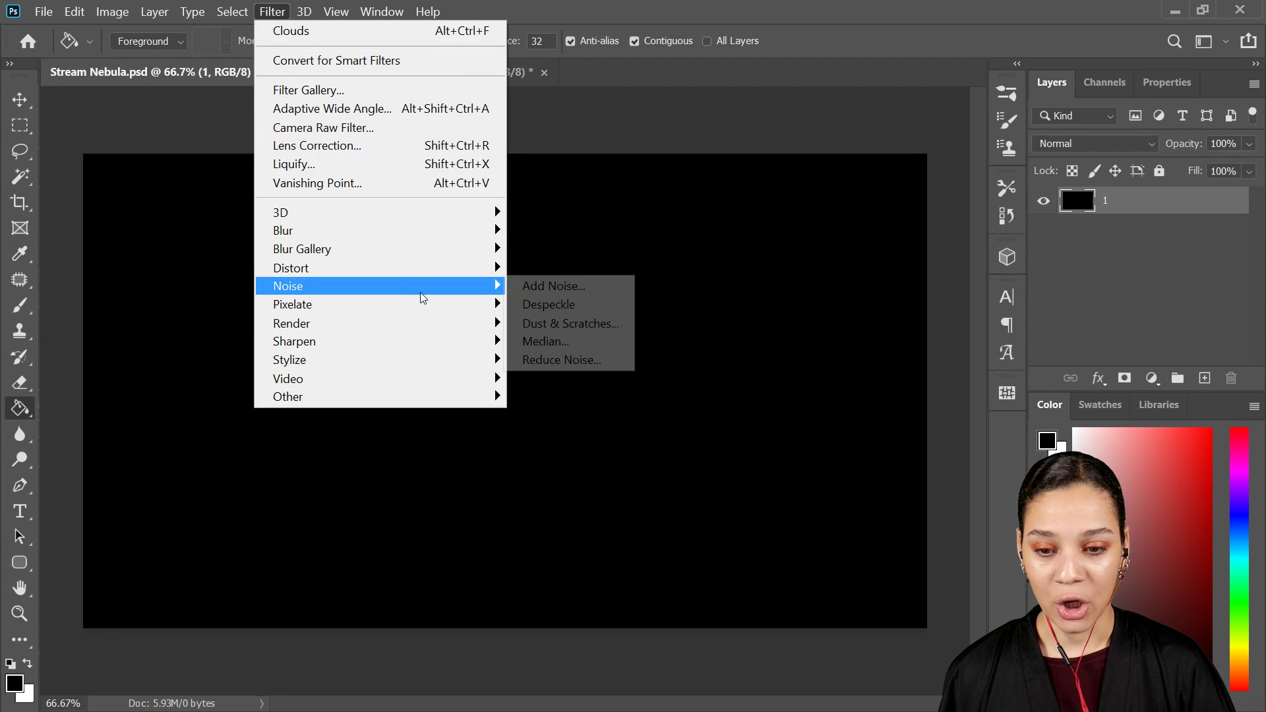
left_click(583, 286)
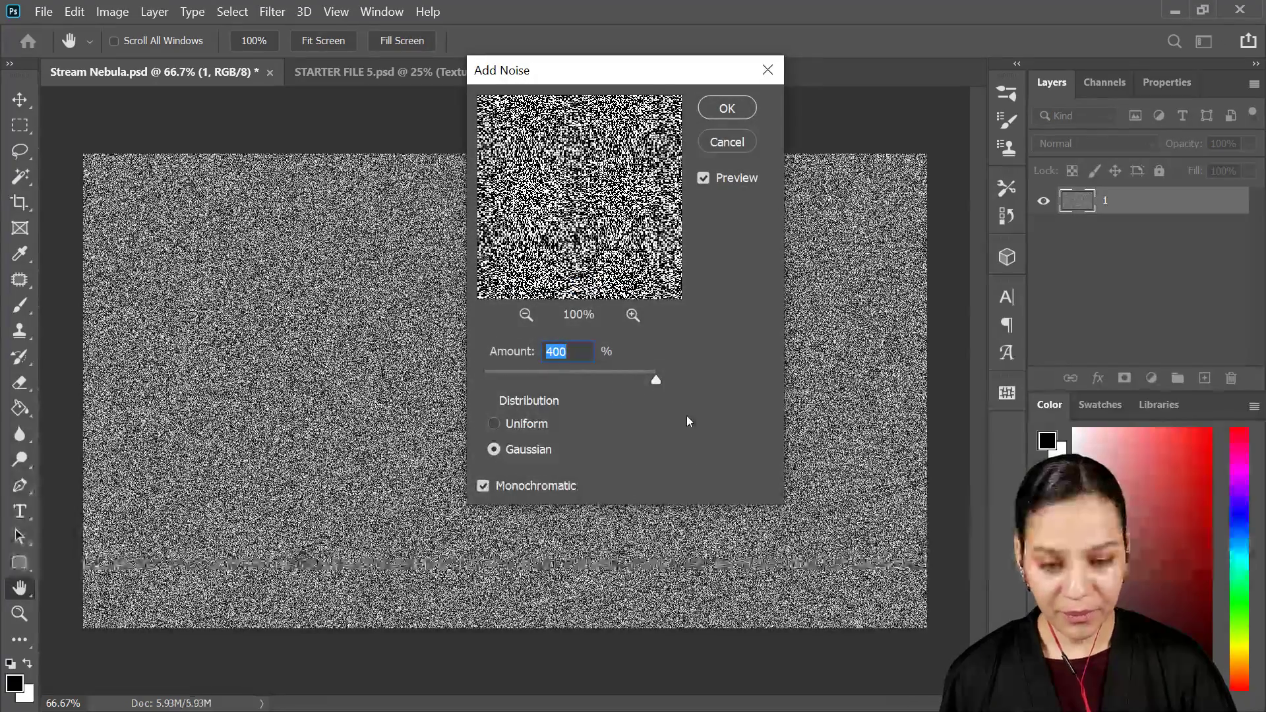
left_click_drag(658, 380, 687, 390)
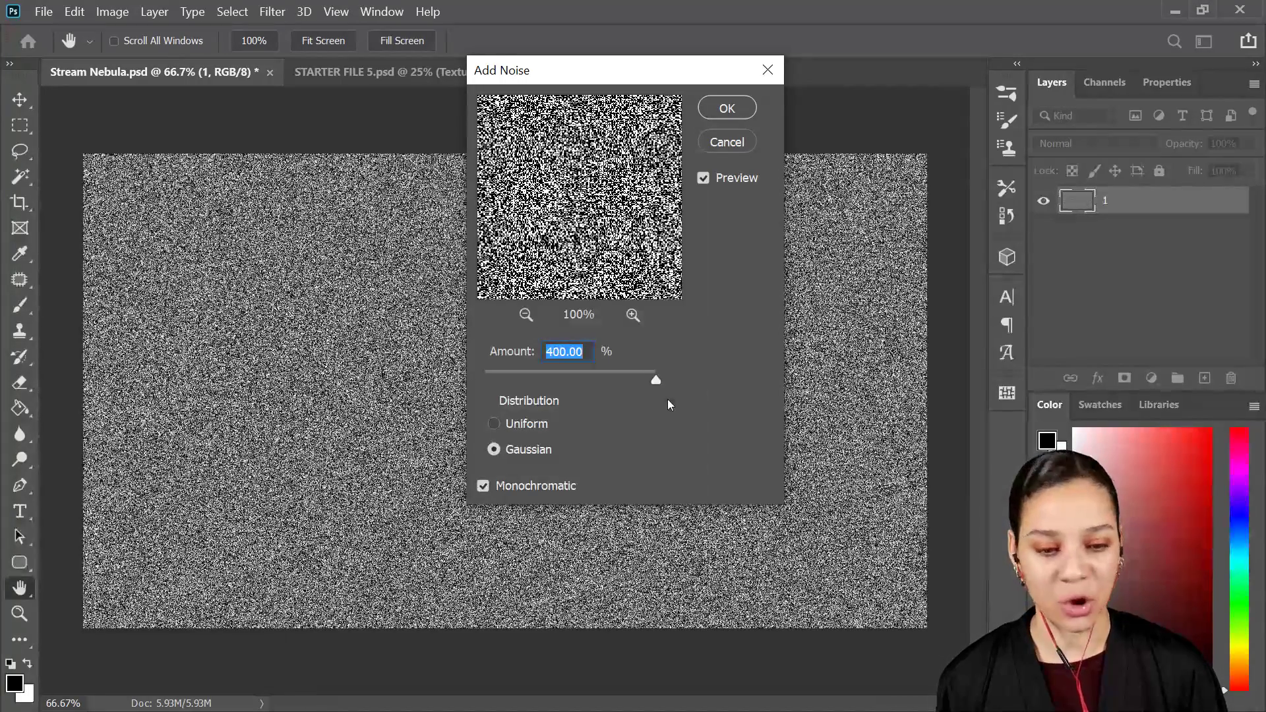
left_click(484, 485)
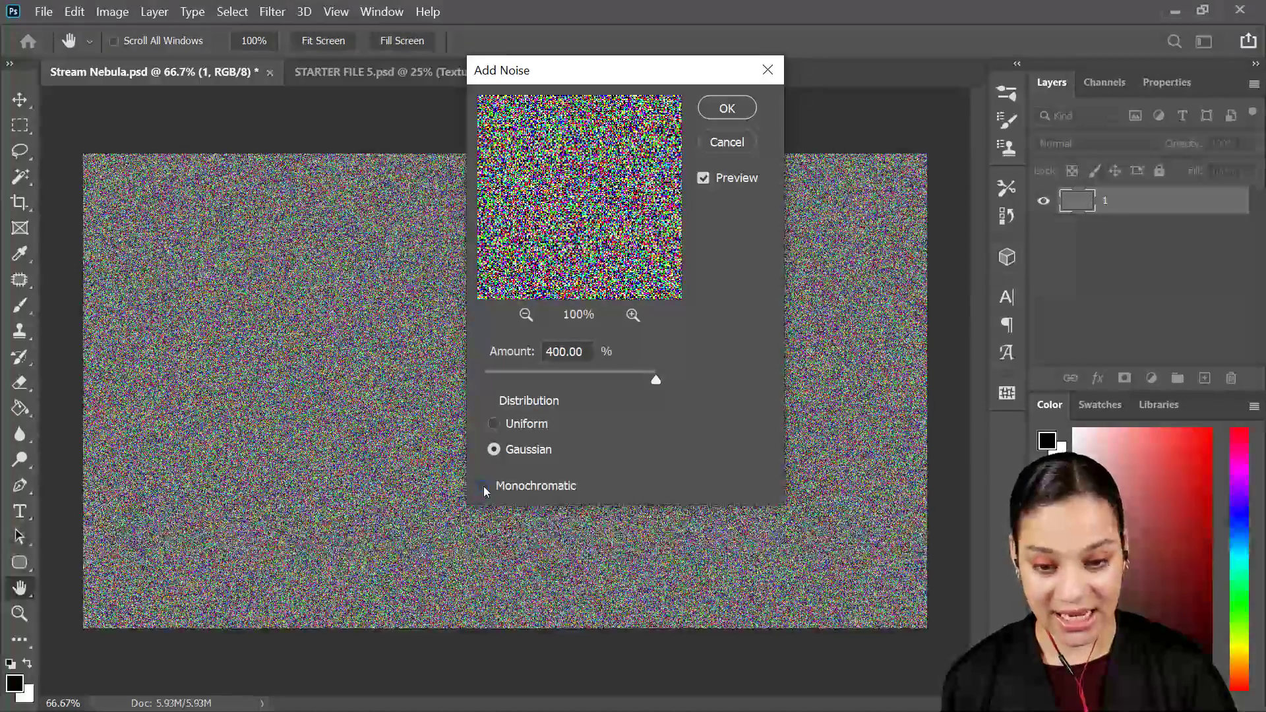
left_click(484, 486)
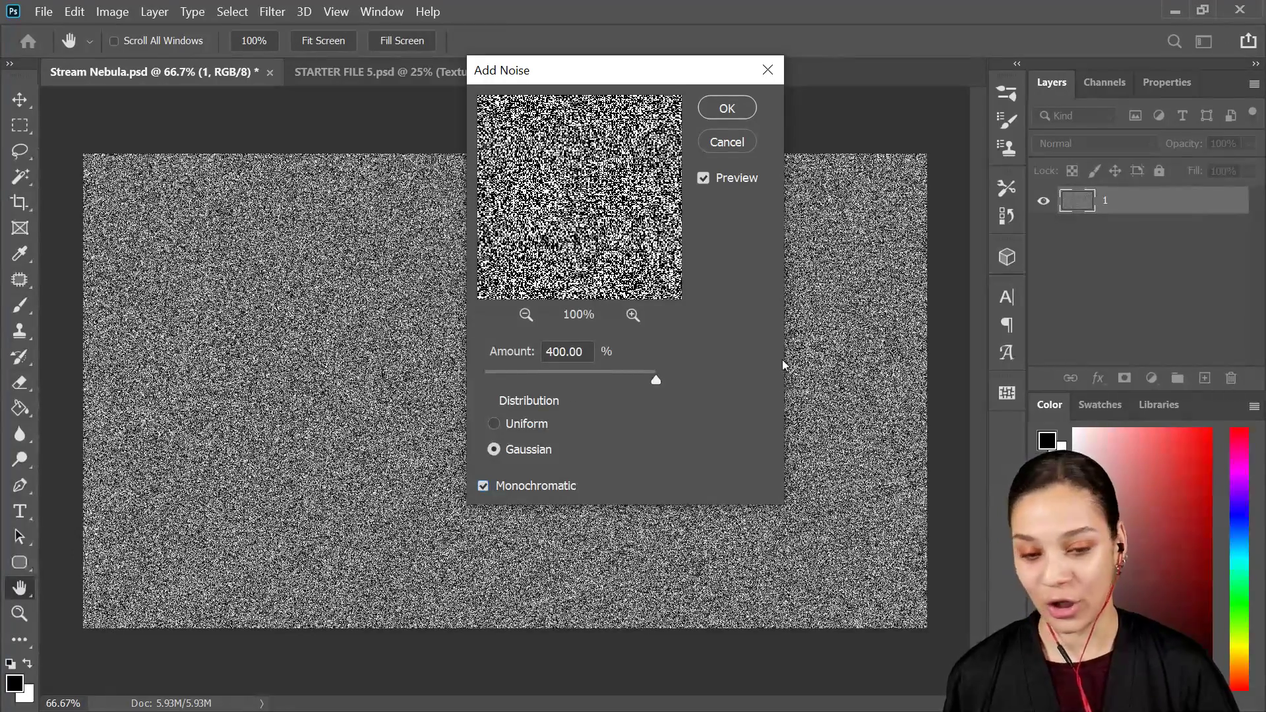
left_click(727, 108)
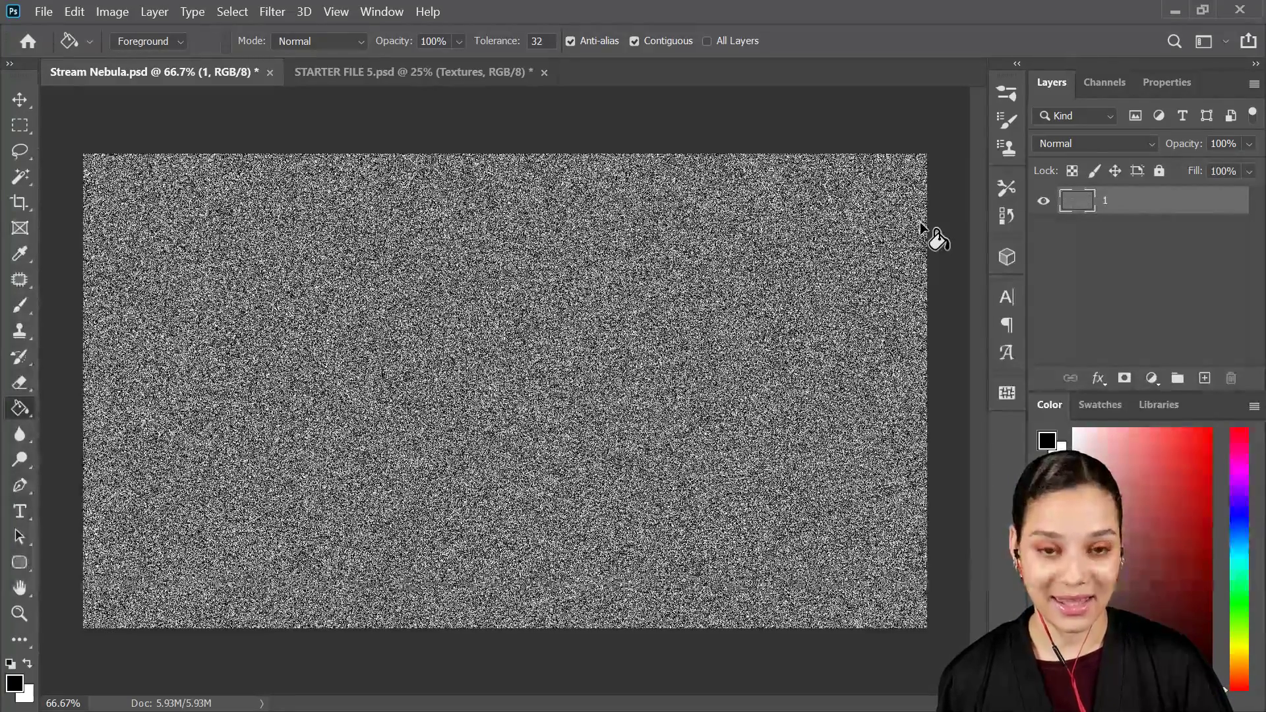
Step: Duplicate noise layer 1, hide the copy and make the original layer 1 active
key("ctrl+j")
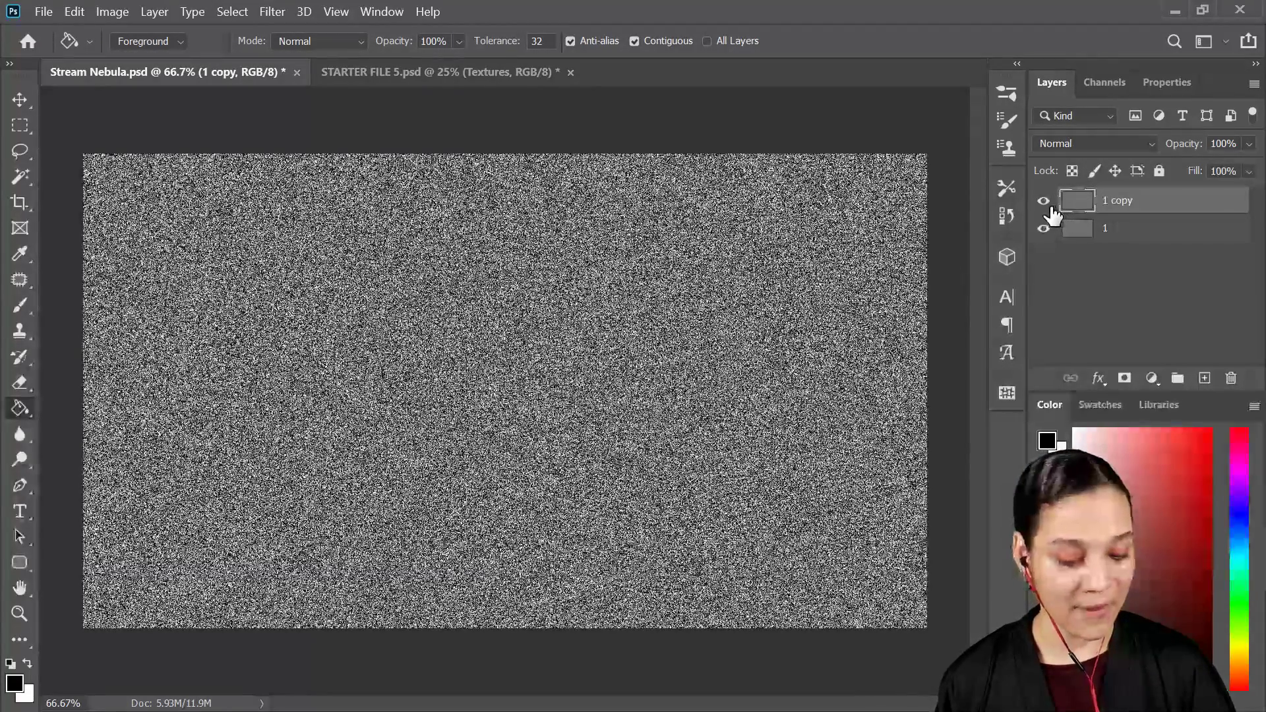
left_click(1042, 201)
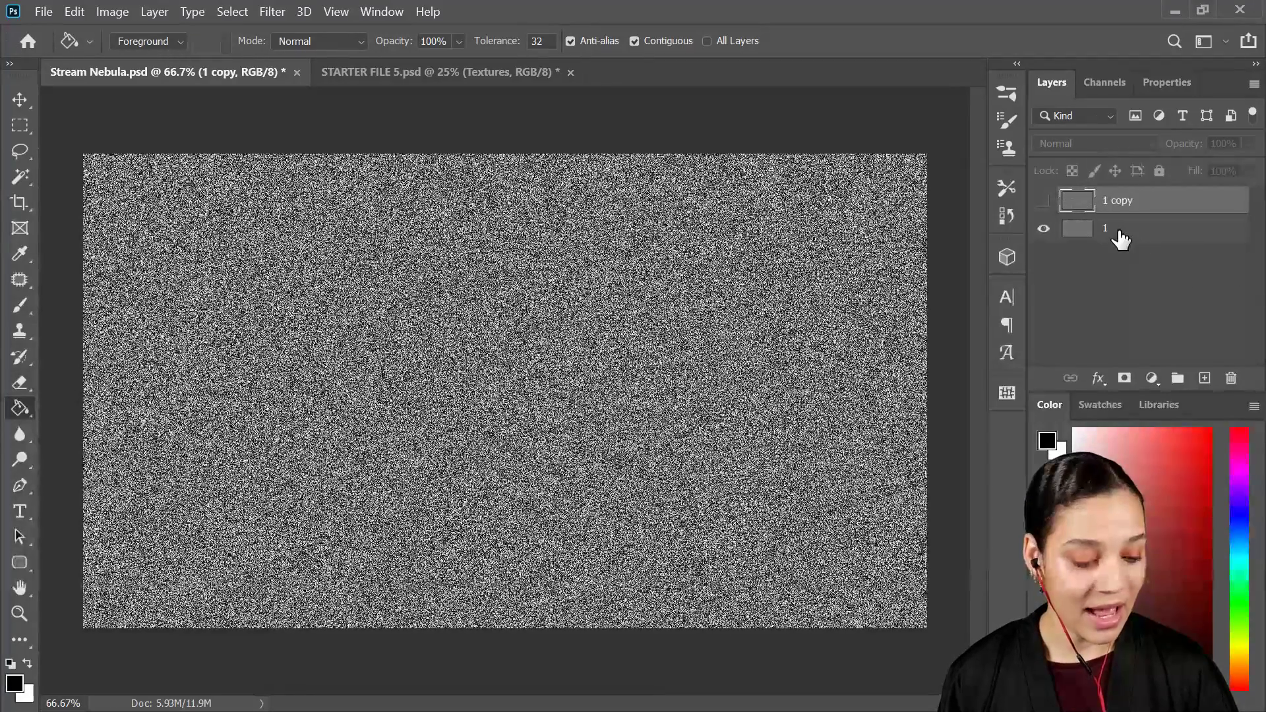
left_click(1118, 237)
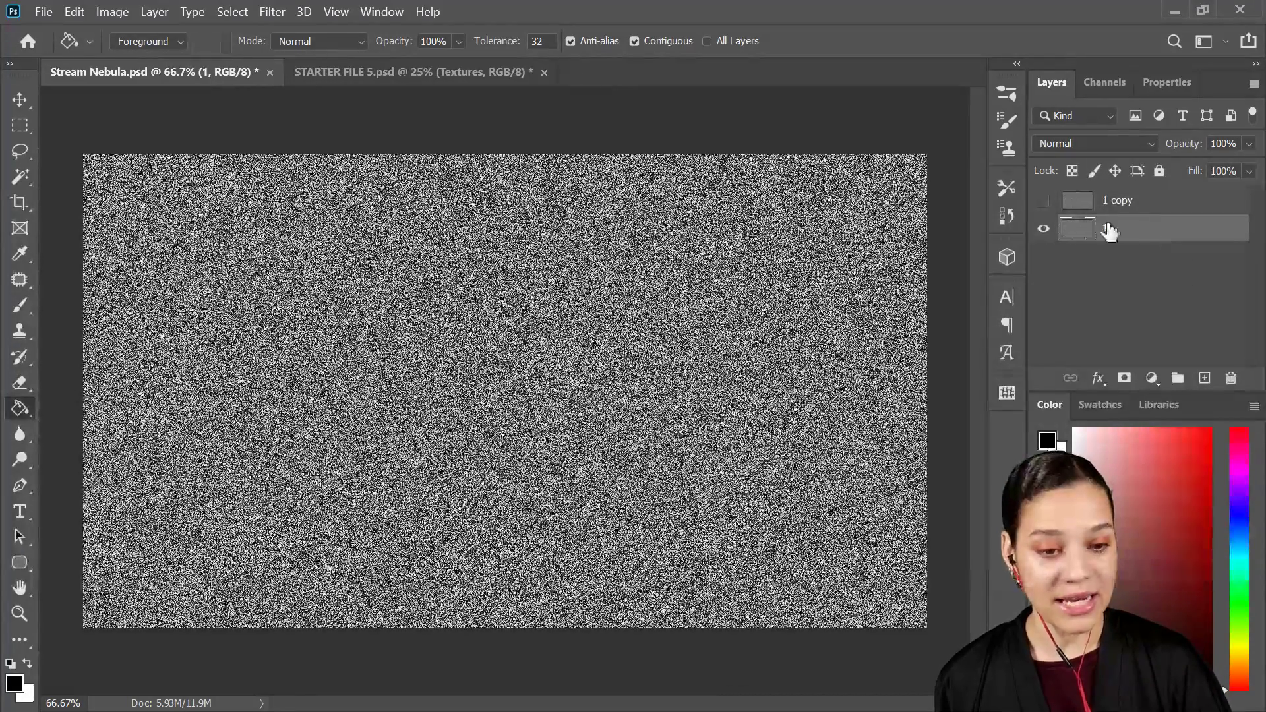
Step: Apply a Gaussian Blur with a 0.7-pixel radius to the noise on layer 1
left_click(262, 15)
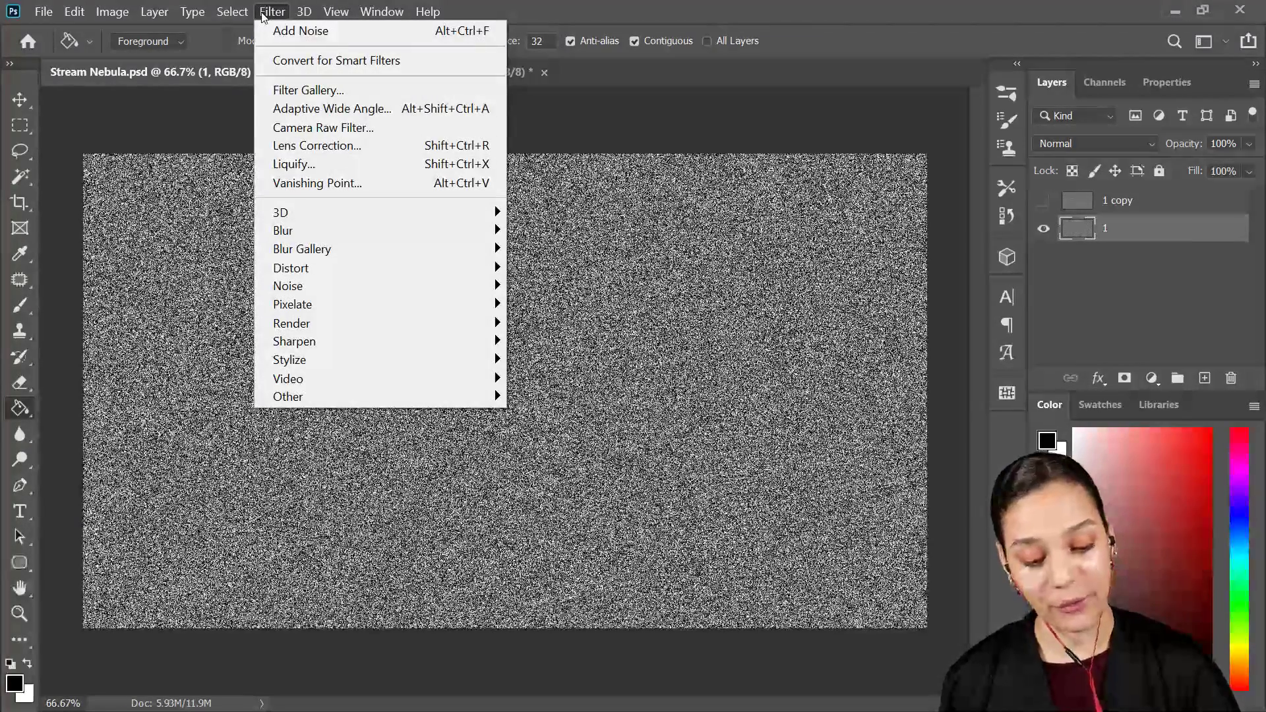
mouse_move(460, 228)
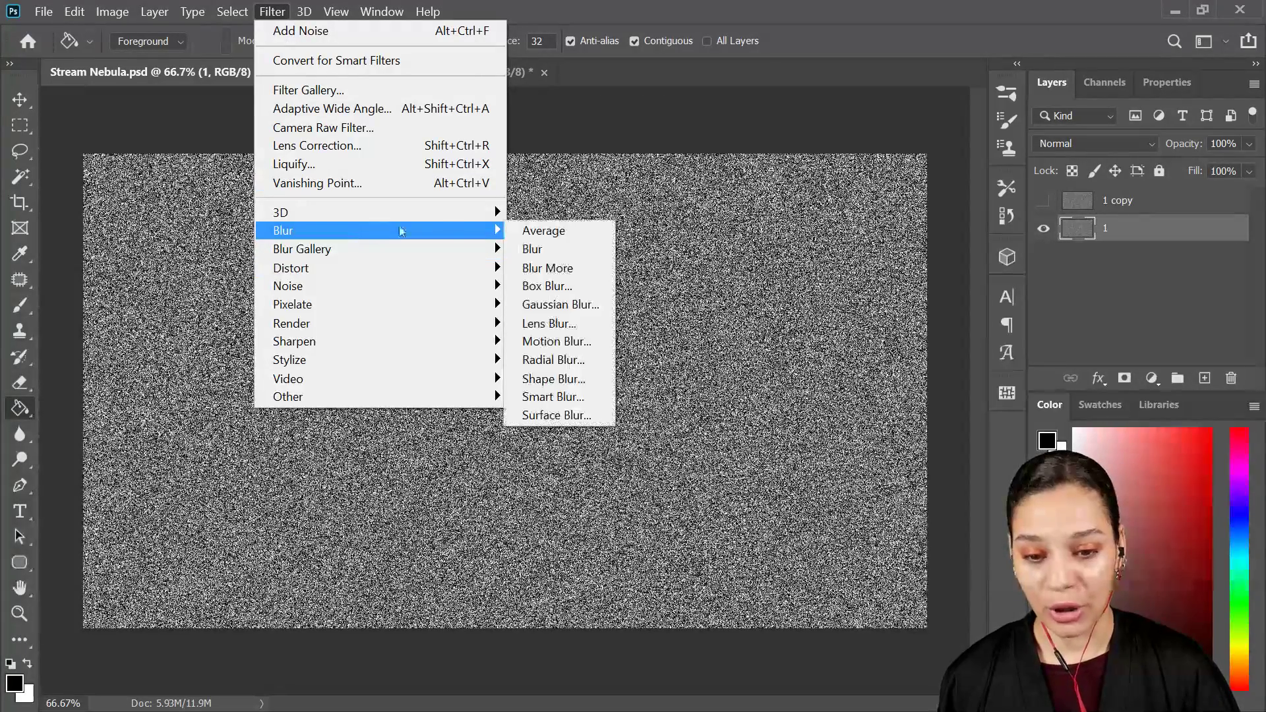
left_click(564, 304)
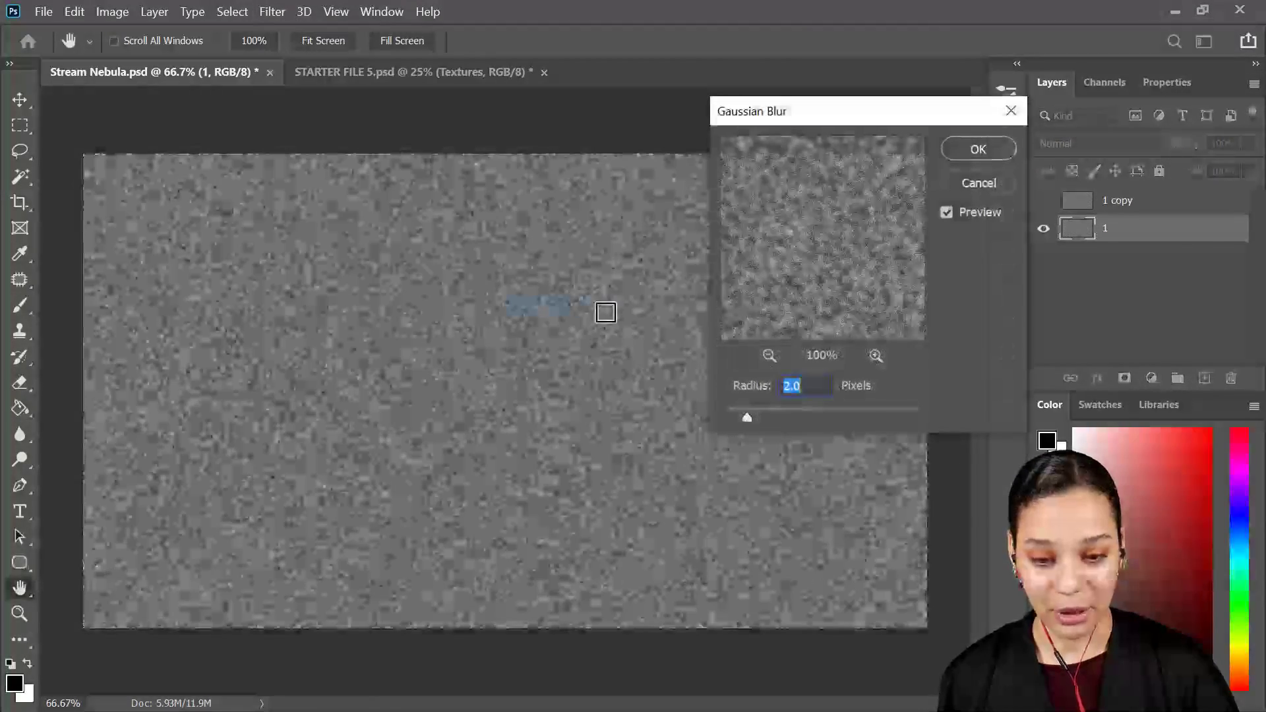
left_click_drag(745, 422, 733, 430)
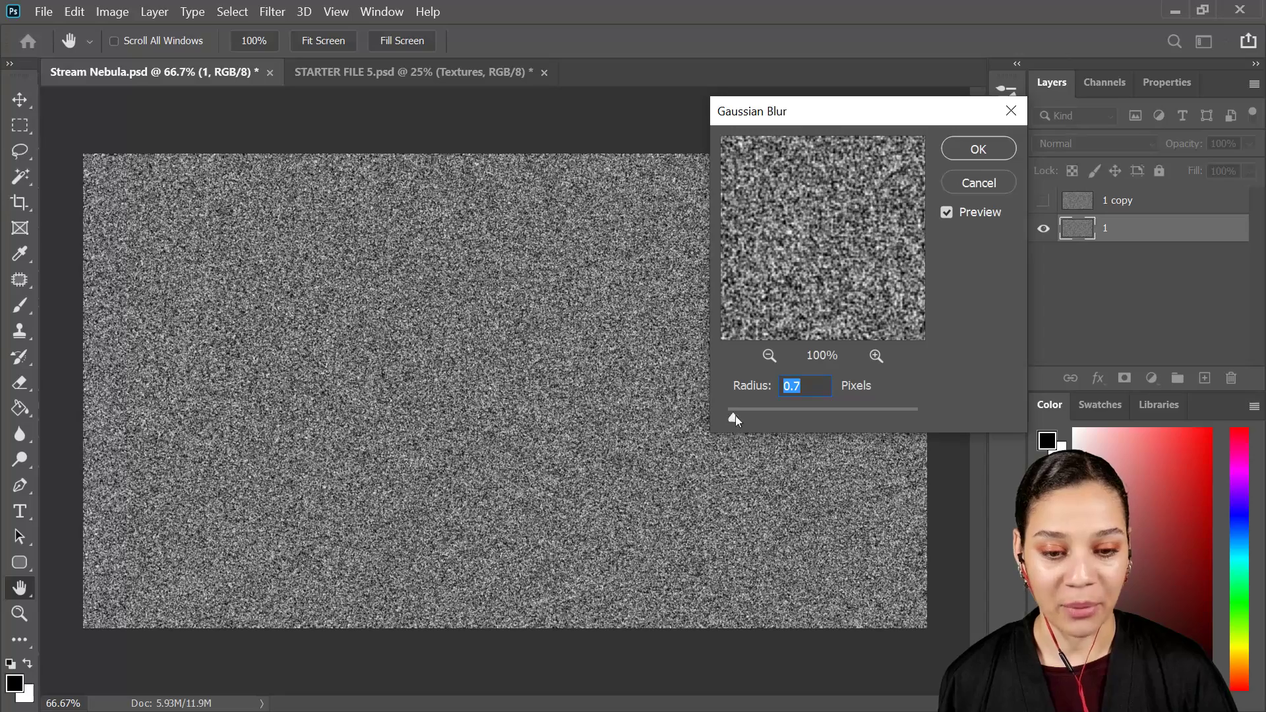
left_click(958, 150)
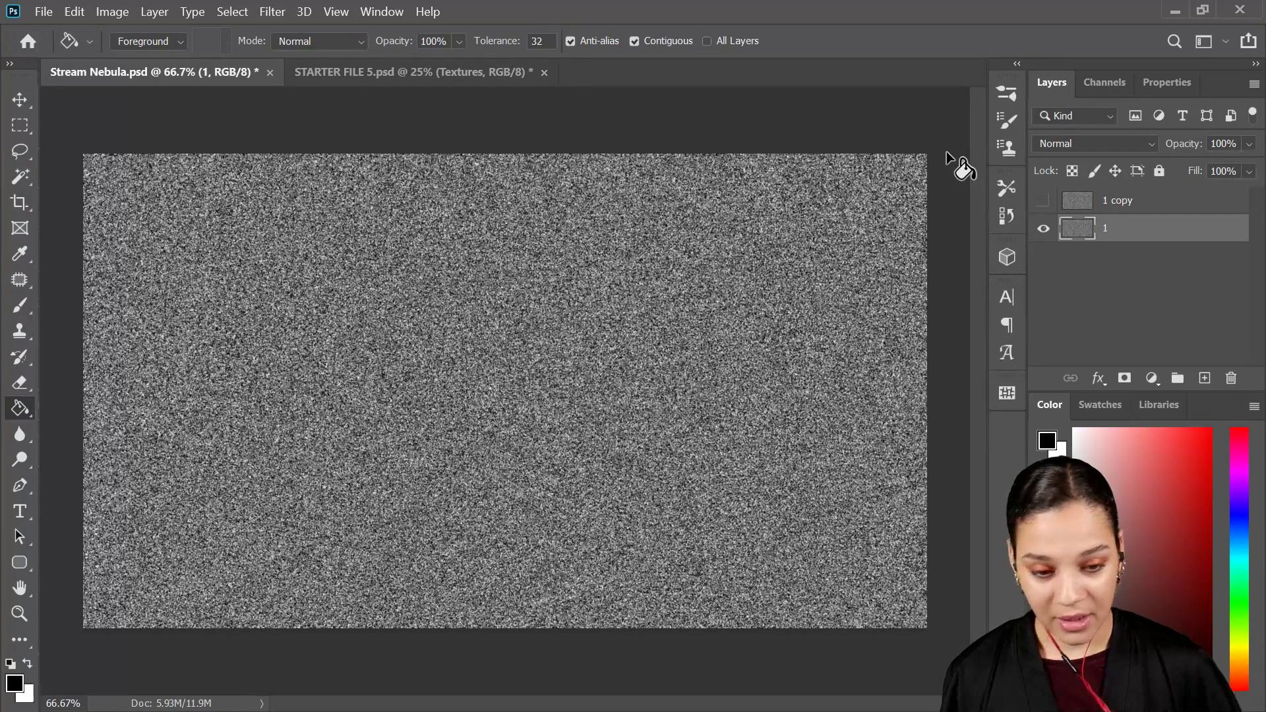
Step: Check the document's canvas dimensions in pixels without changing the canvas size
left_click(75, 12)
mouse_move(112, 11)
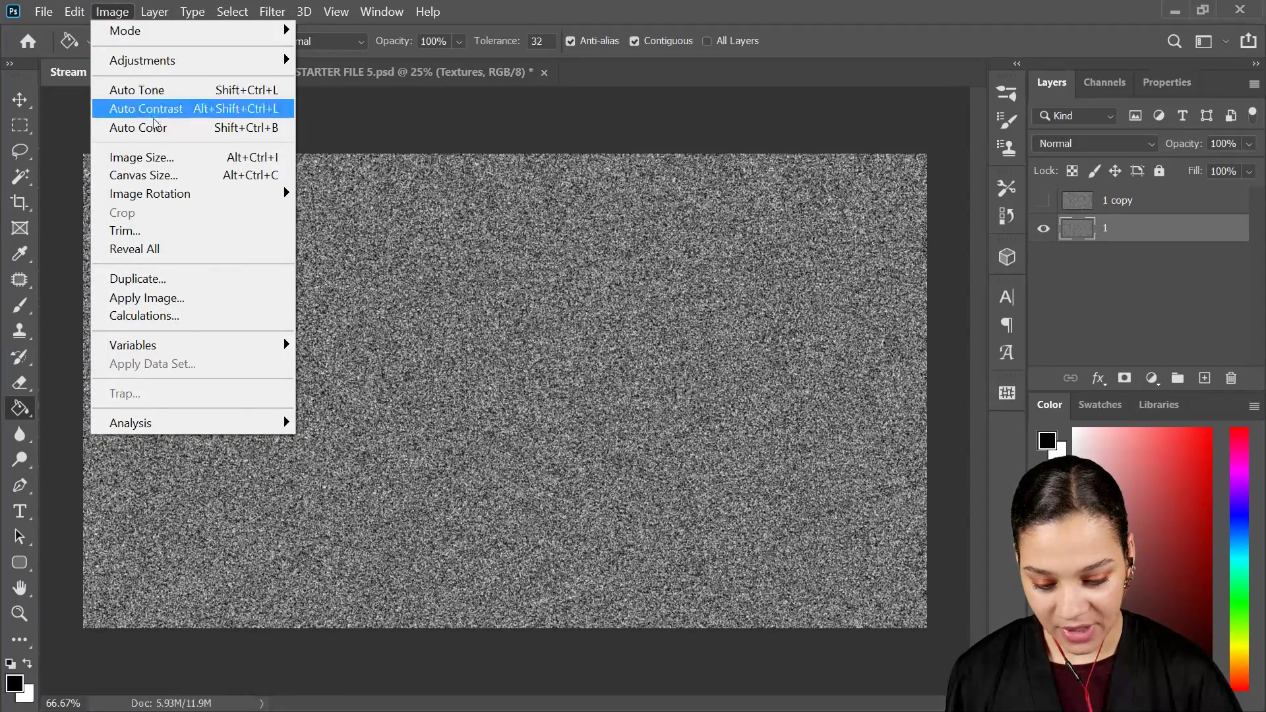
left_click(184, 176)
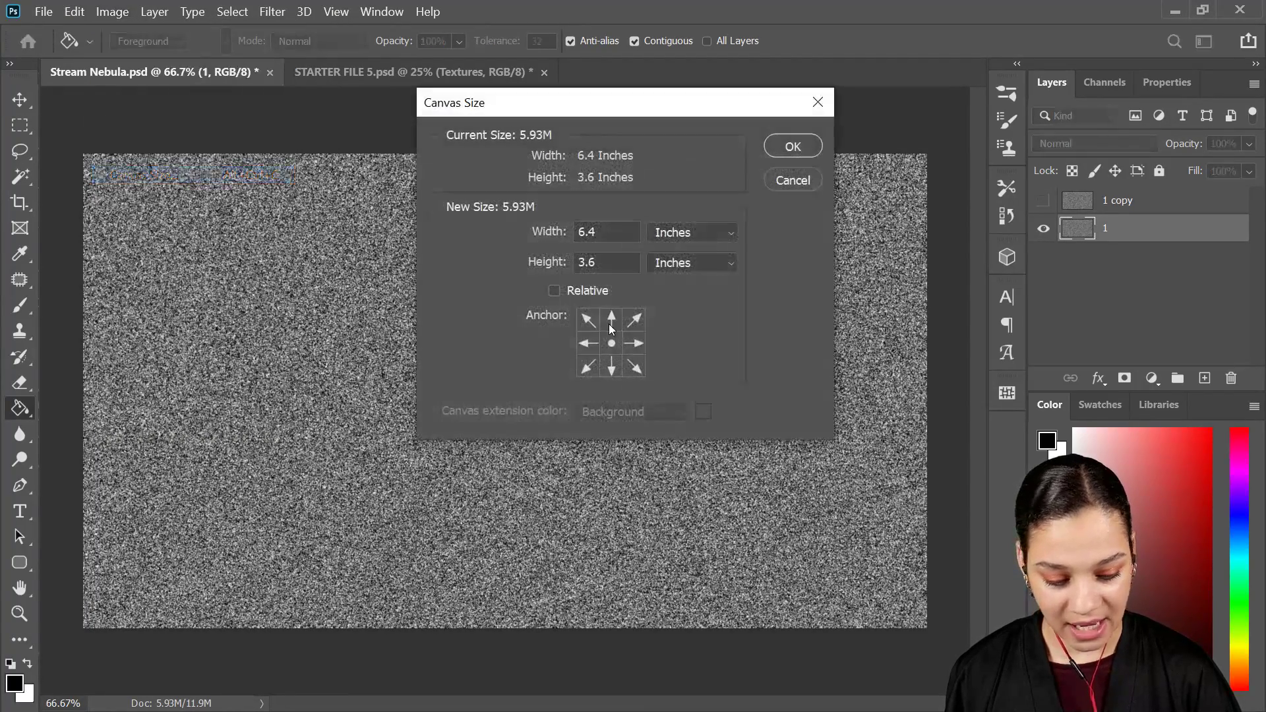
left_click(665, 232)
left_click(679, 267)
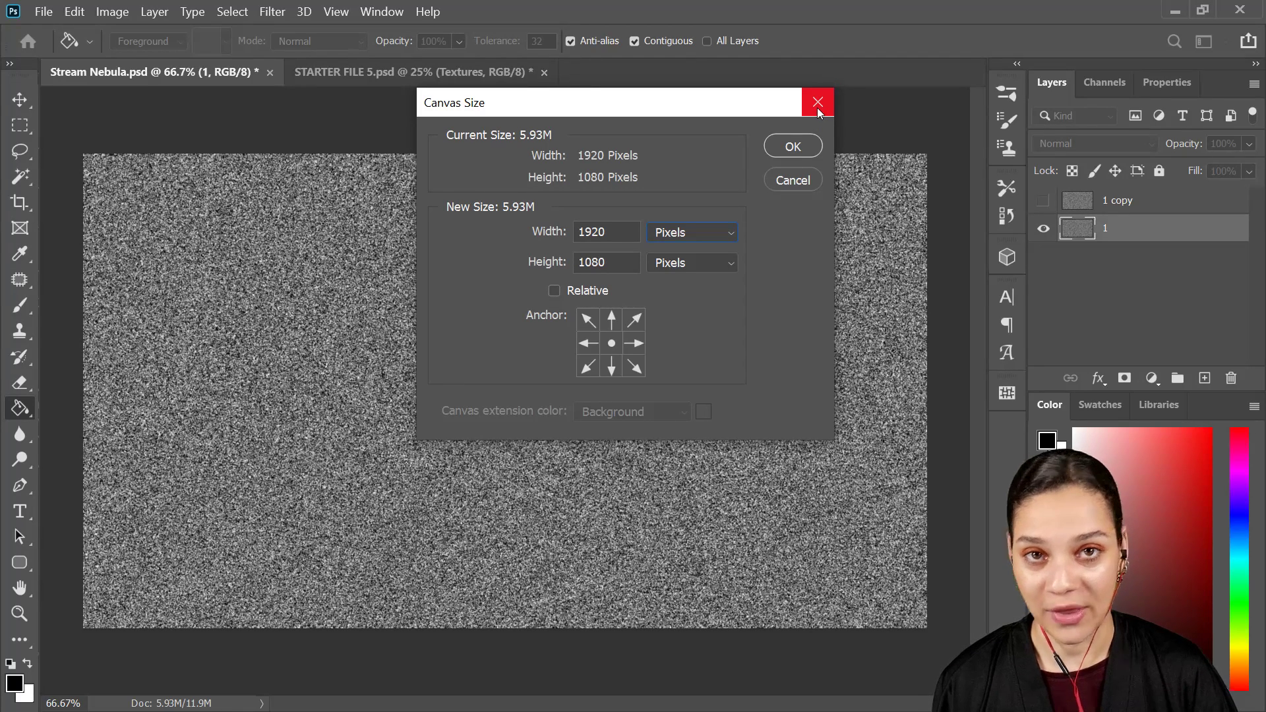
left_click(793, 181)
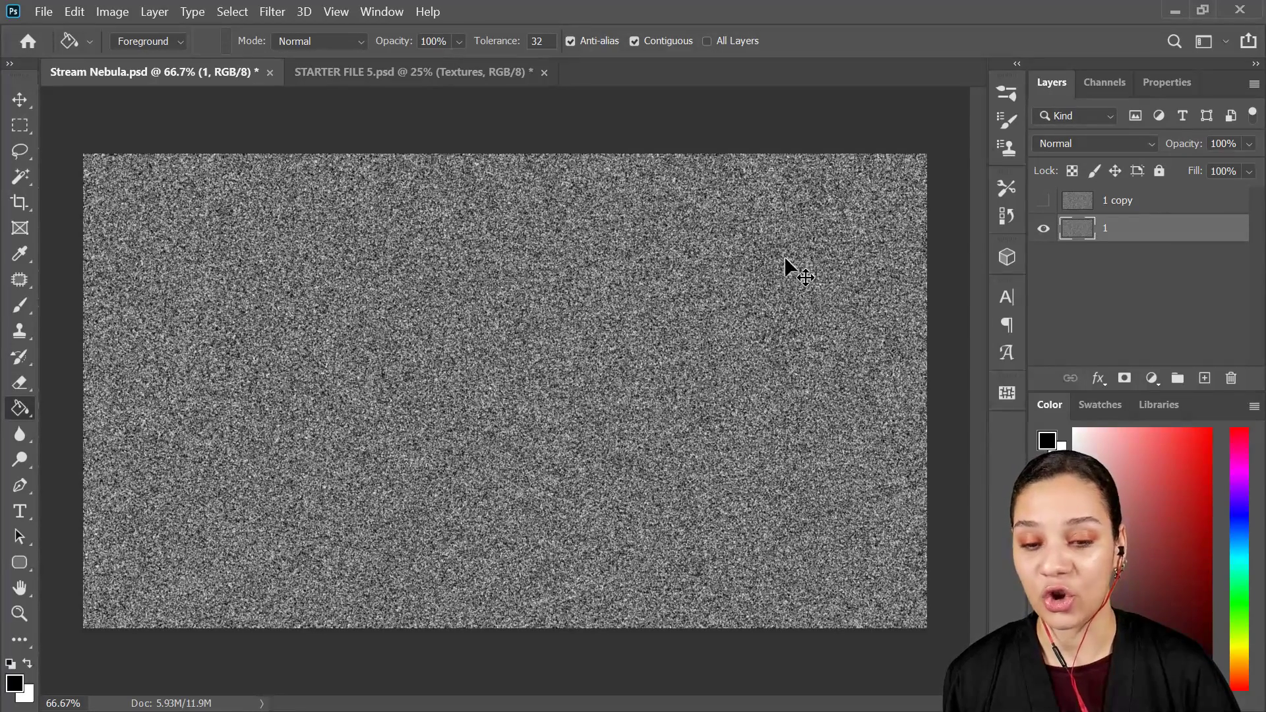
Step: Adjust Levels on layer 1 to turn the noise into sparse stars: black input about 160, midtones 0.7, white input 230
key("ctrl+l")
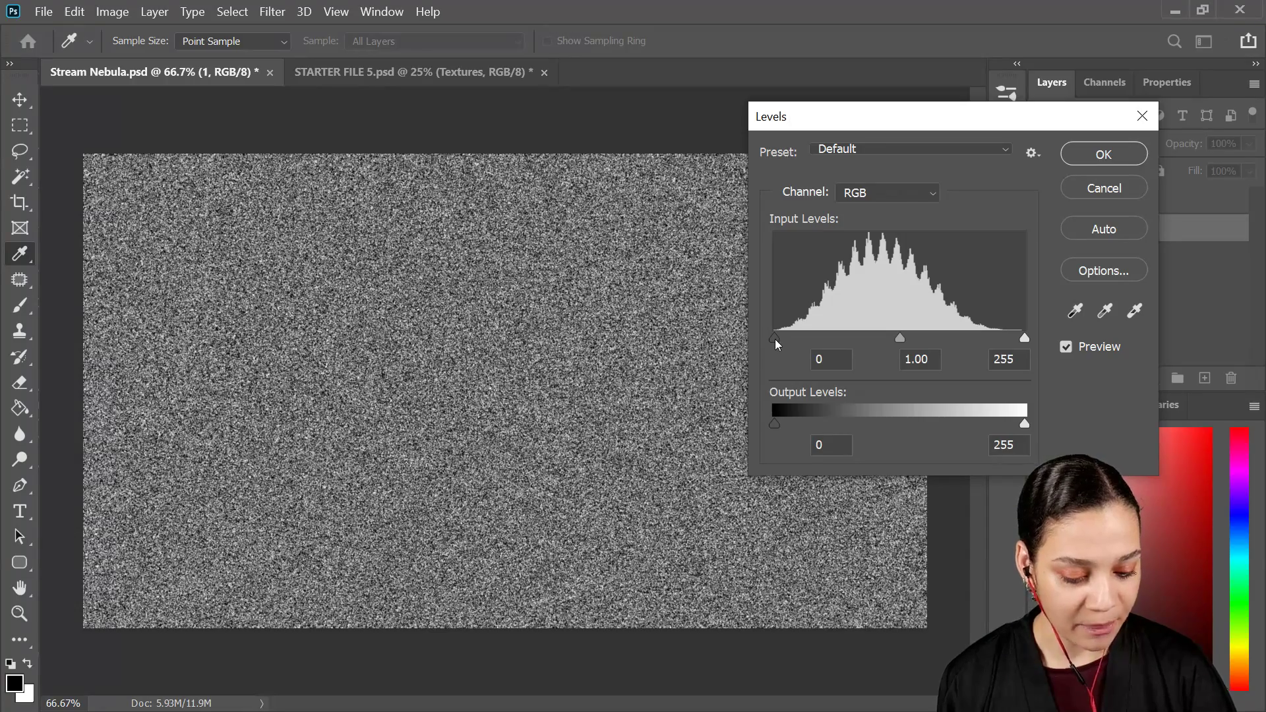
left_click_drag(776, 339, 929, 339)
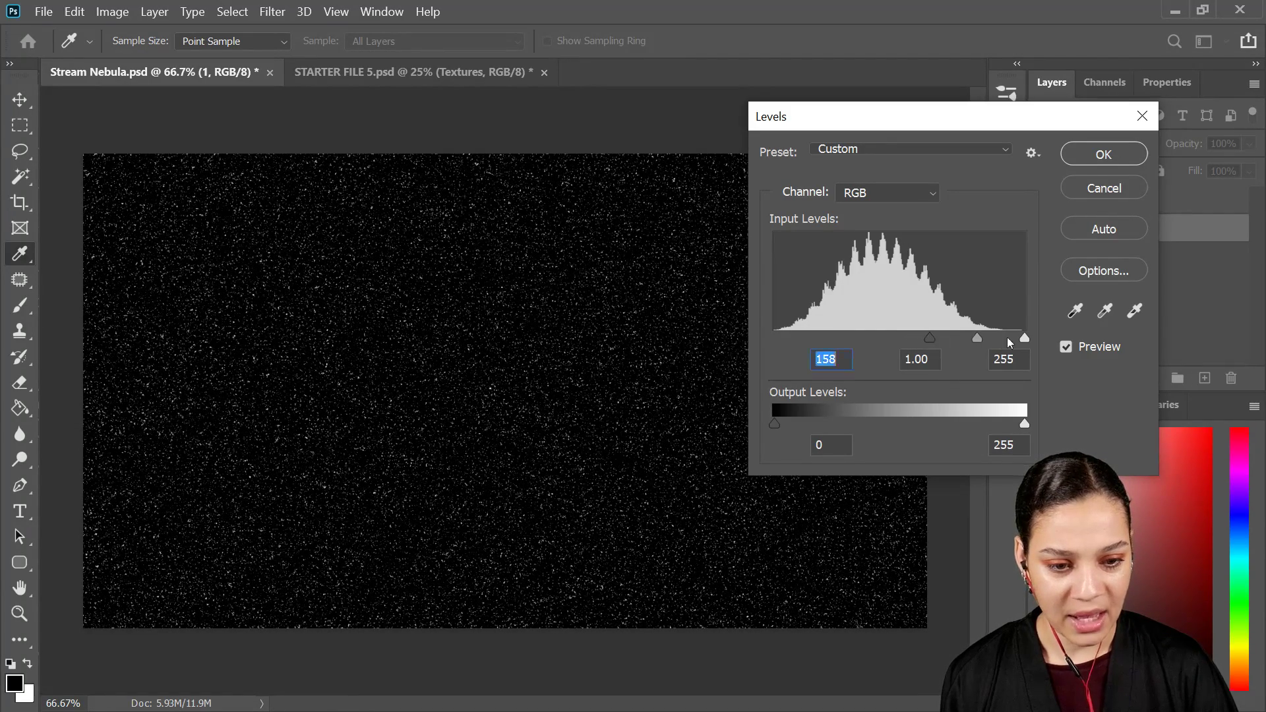
left_click_drag(1024, 339, 932, 342)
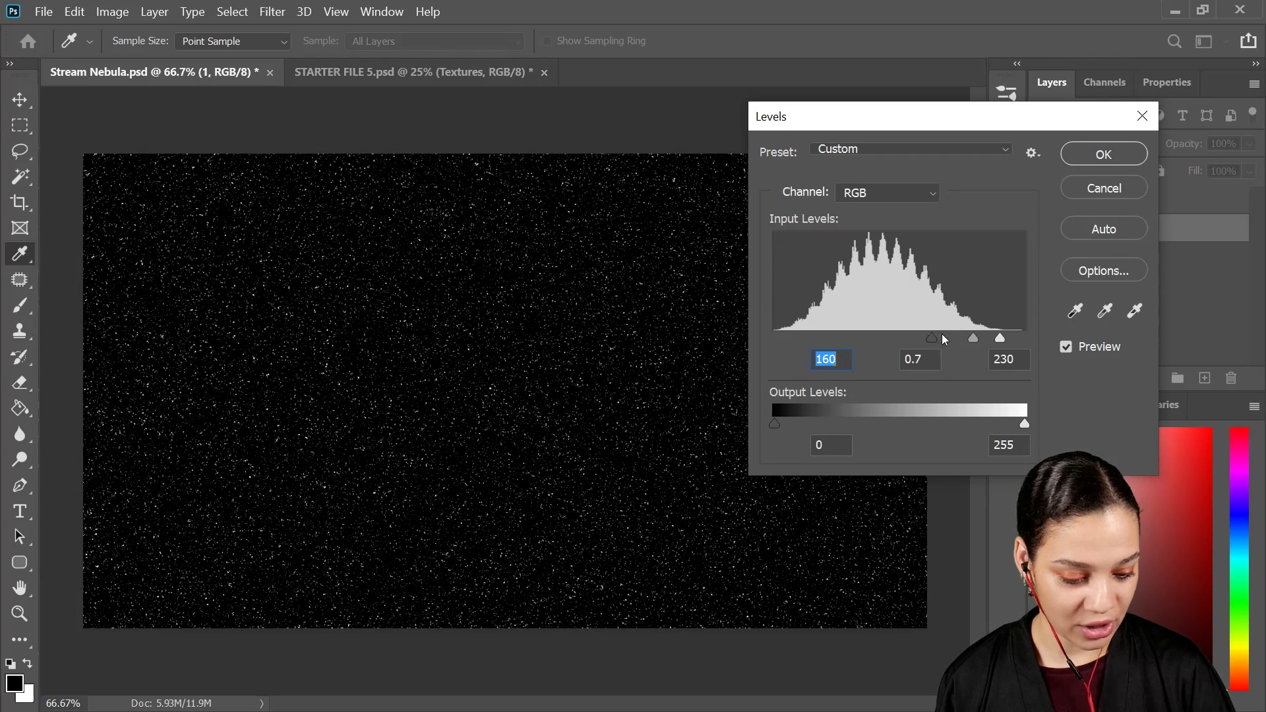
left_click_drag(929, 336, 938, 339)
left_click(1110, 159)
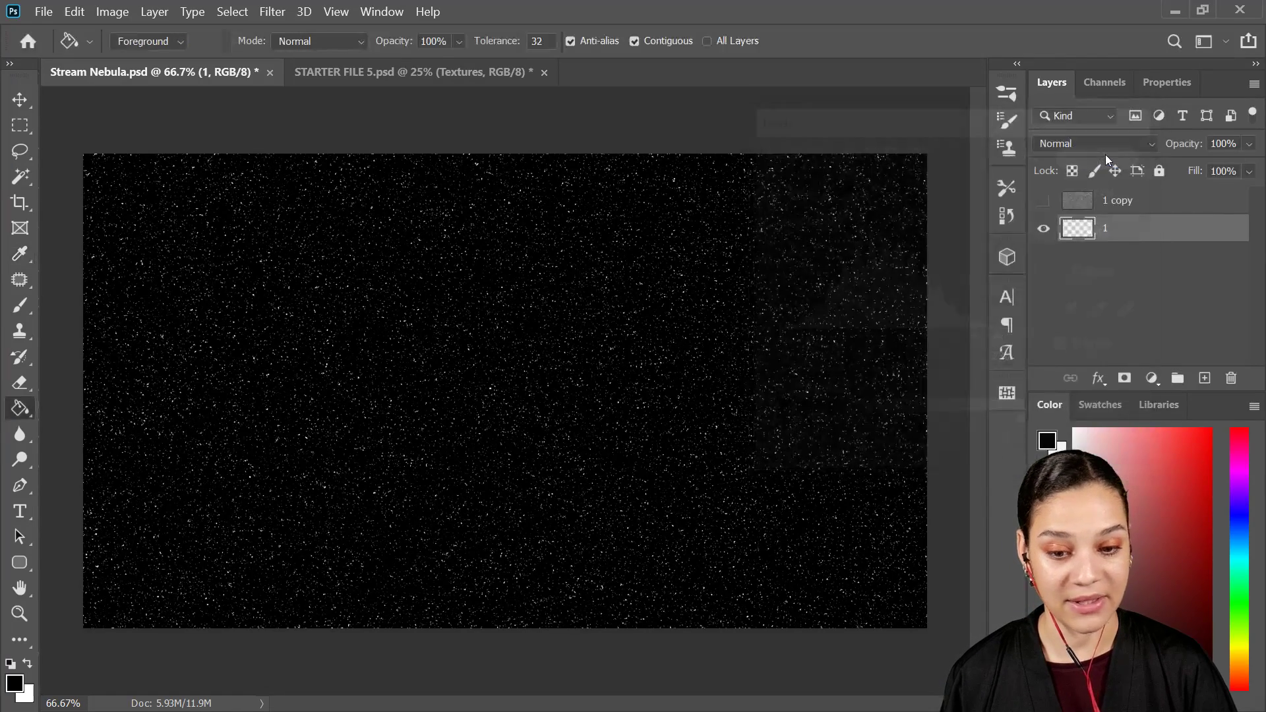
Step: Show the 1 copy layer and apply a Gaussian Blur with a 2.1-pixel radius to its noise
left_click(1044, 202)
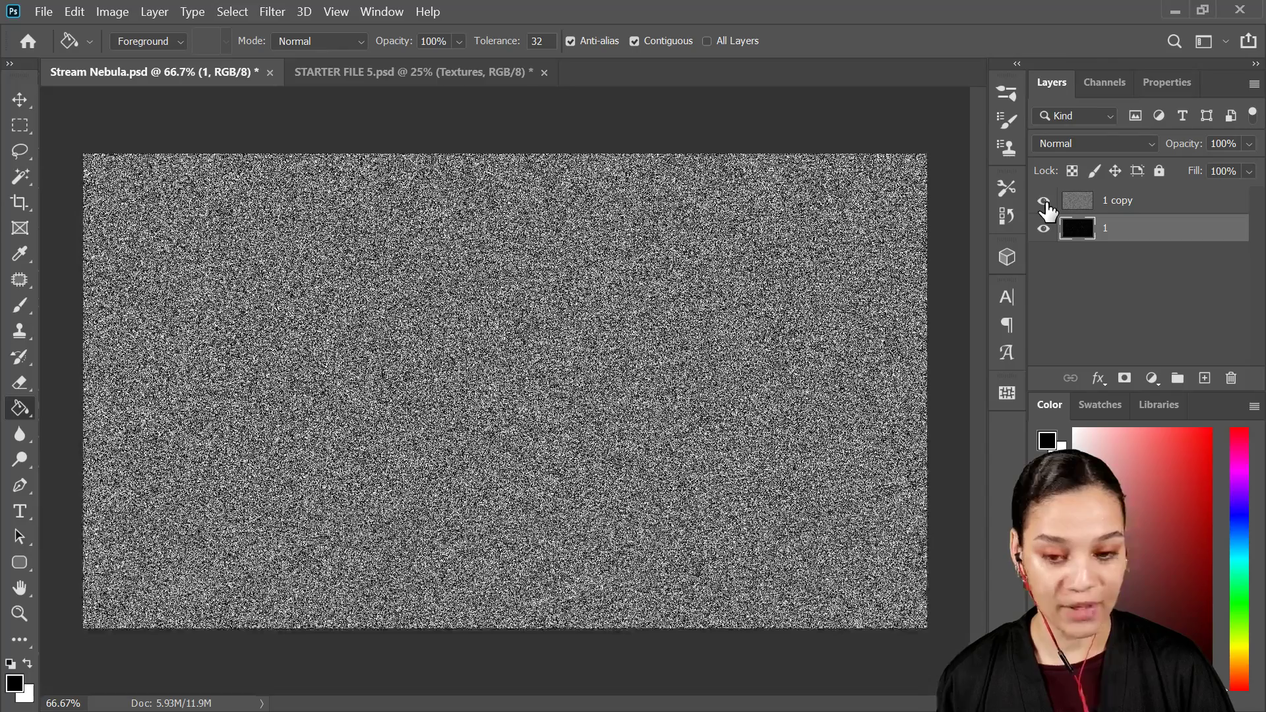
left_click(1148, 203)
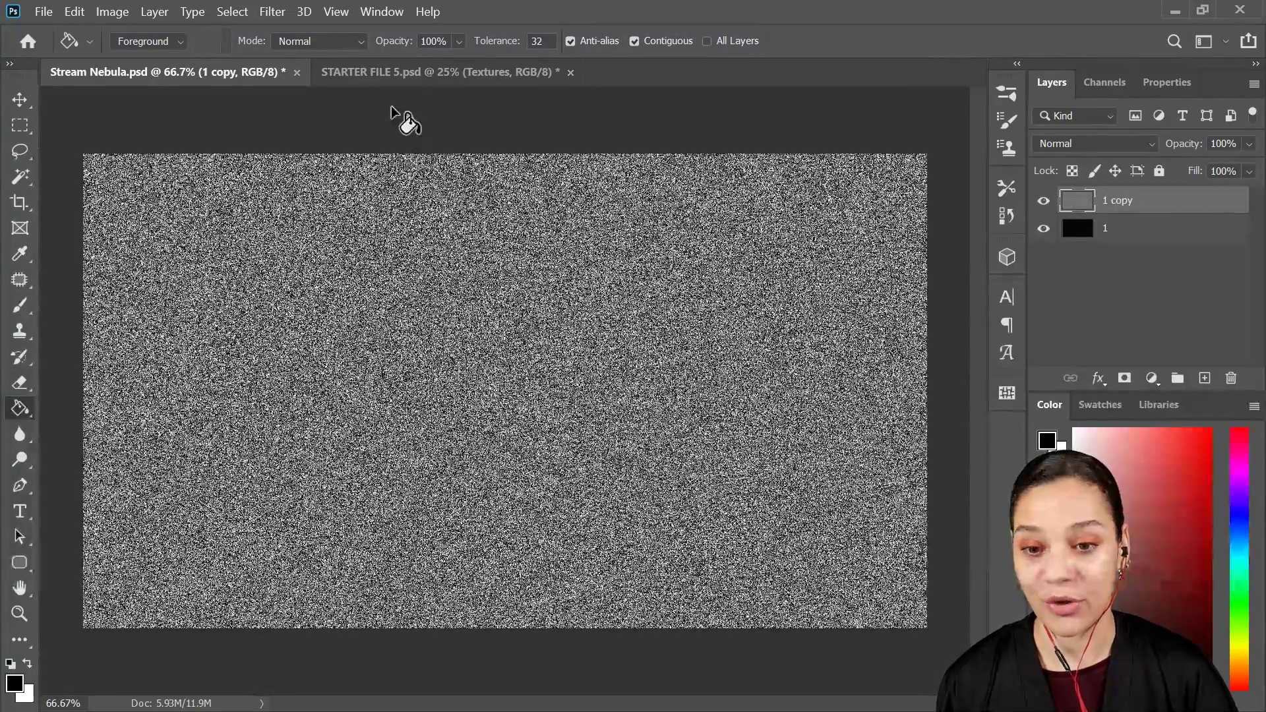
left_click(272, 11)
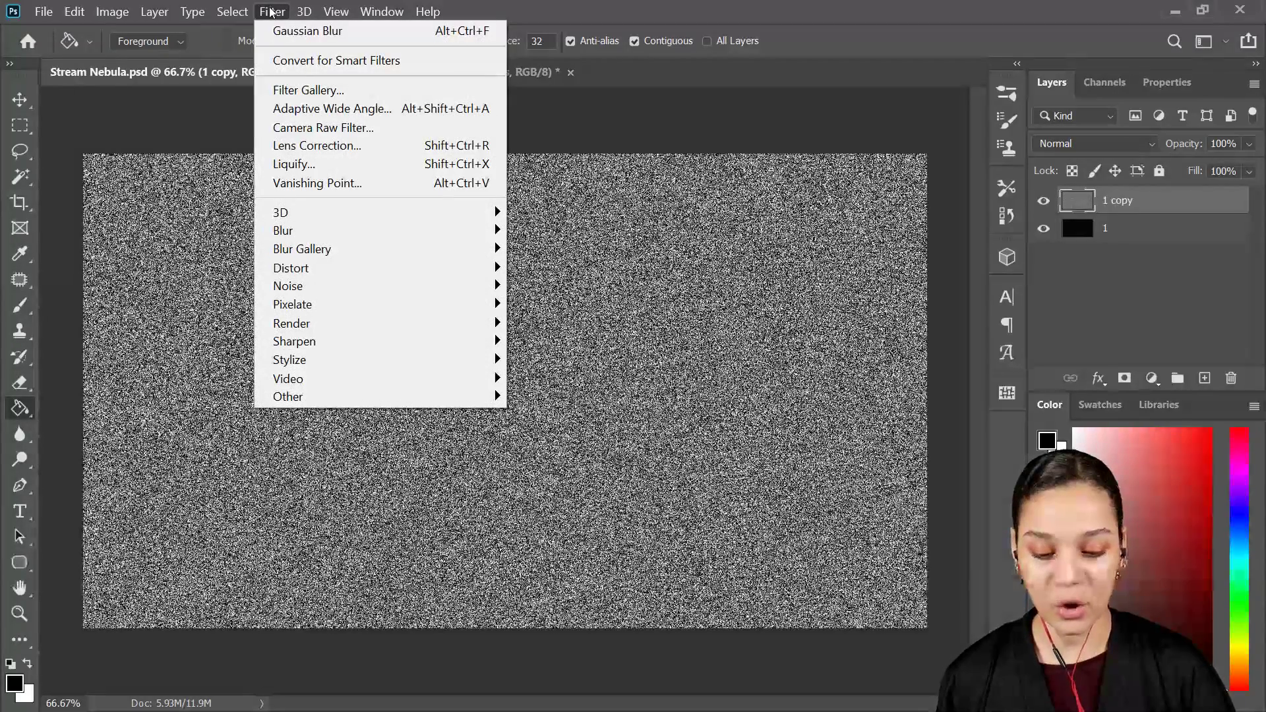
mouse_move(363, 230)
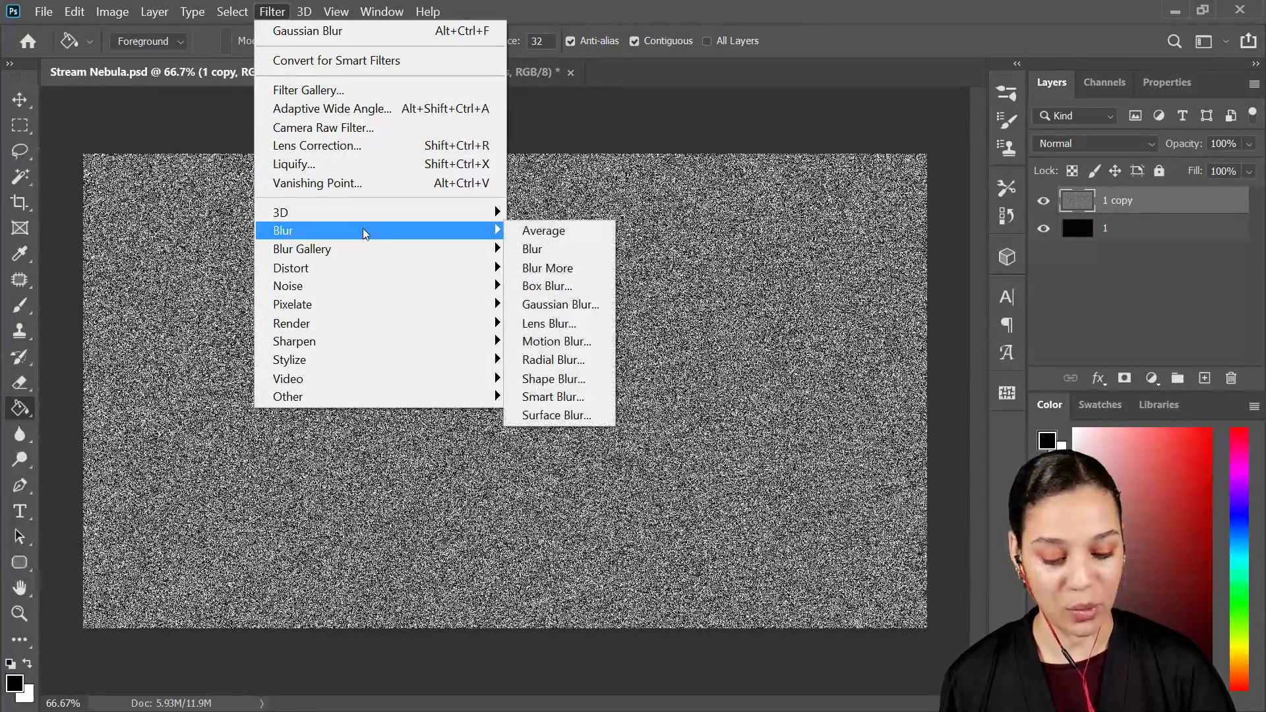
left_click(547, 313)
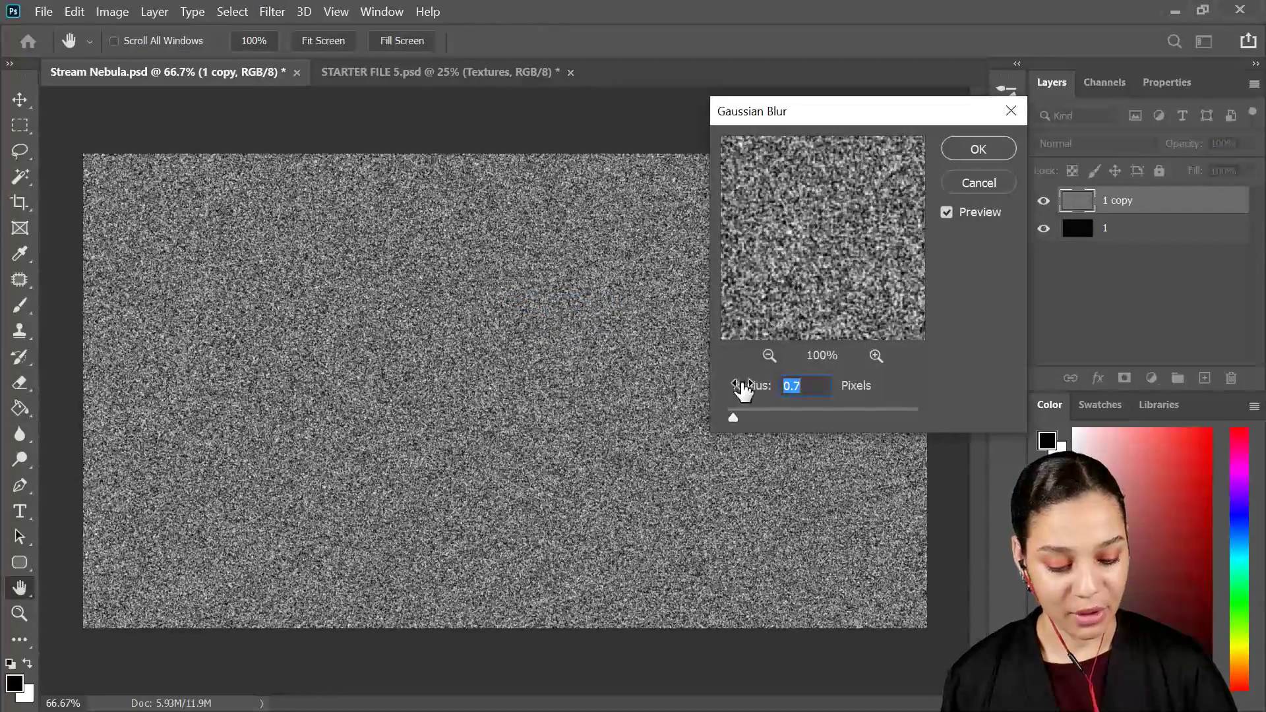
left_click_drag(733, 417, 749, 421)
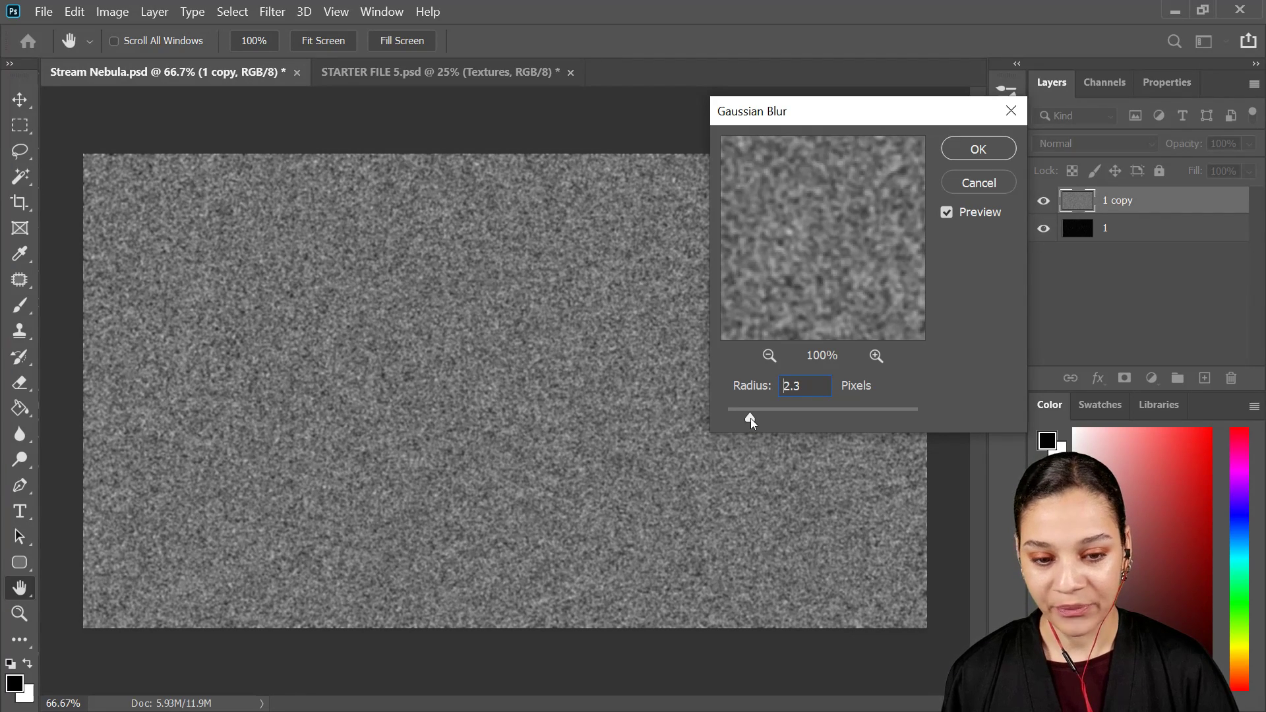
left_click_drag(750, 418, 749, 418)
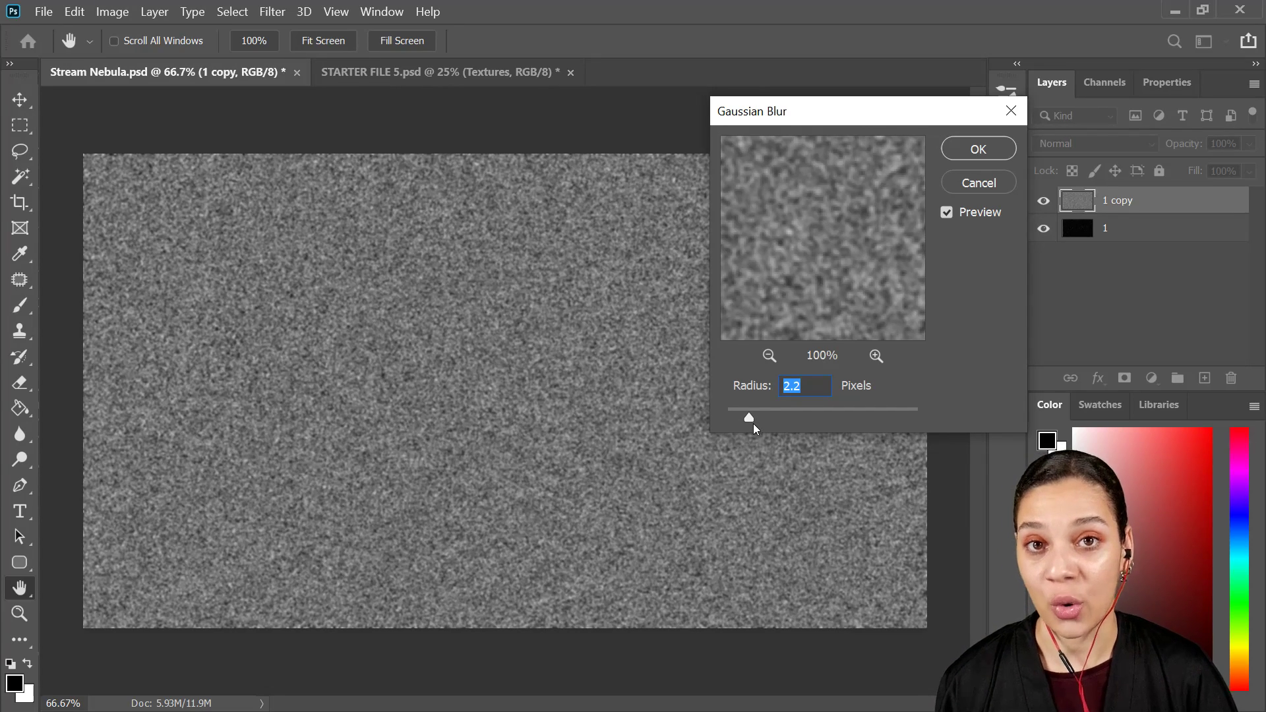
left_click_drag(748, 425, 748, 422)
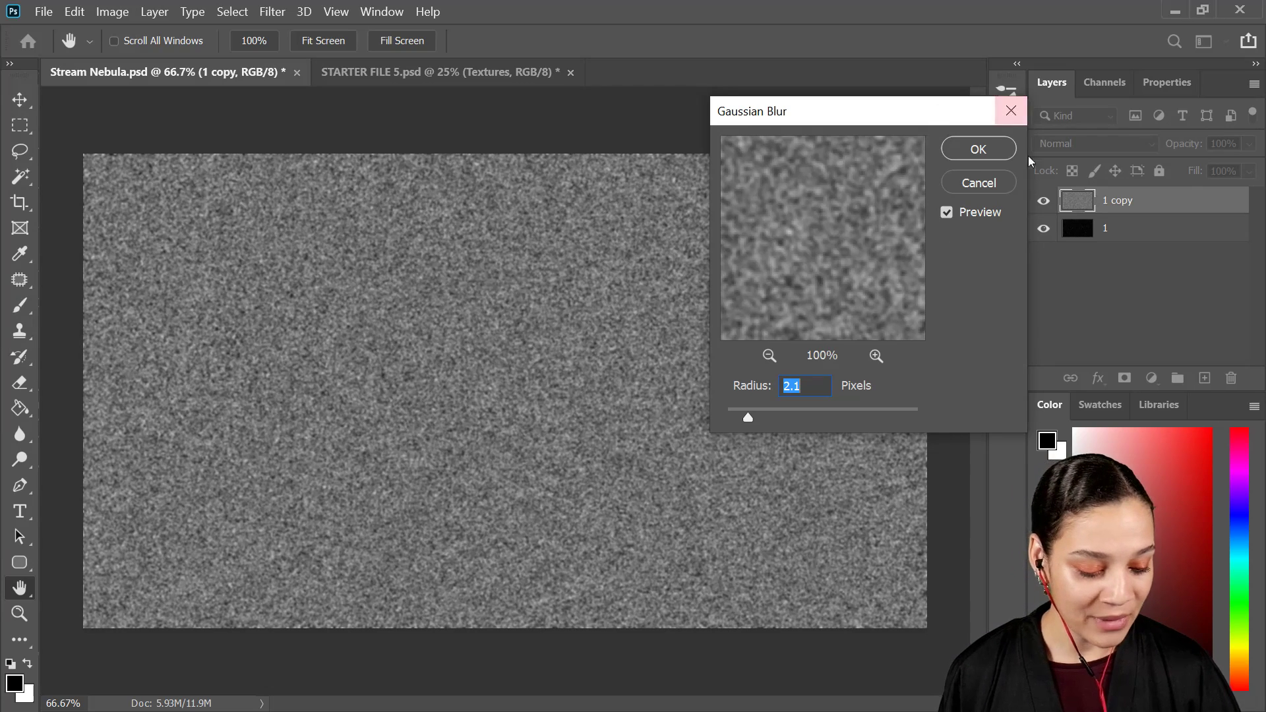
left_click(978, 149)
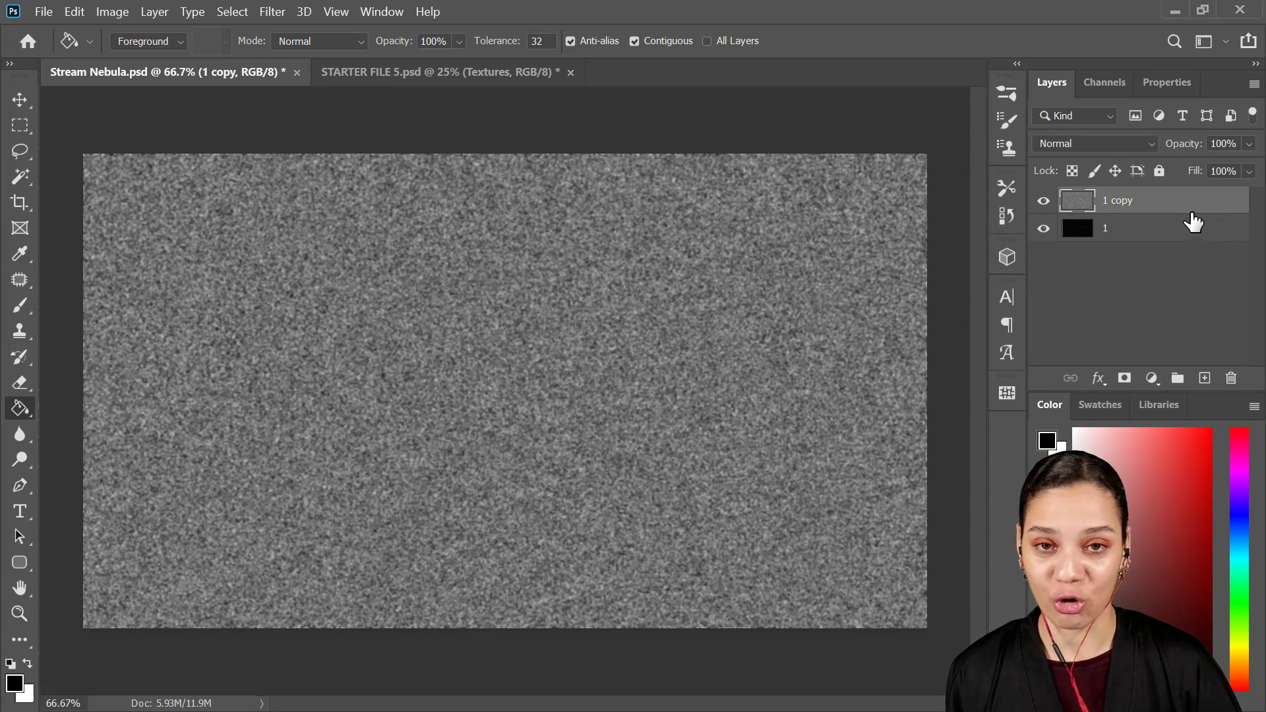
Step: Adjust Levels on the 1 copy layer to turn the blurred noise into larger stars: black input 156, midtones 1, white input 160
key("ctrl+l")
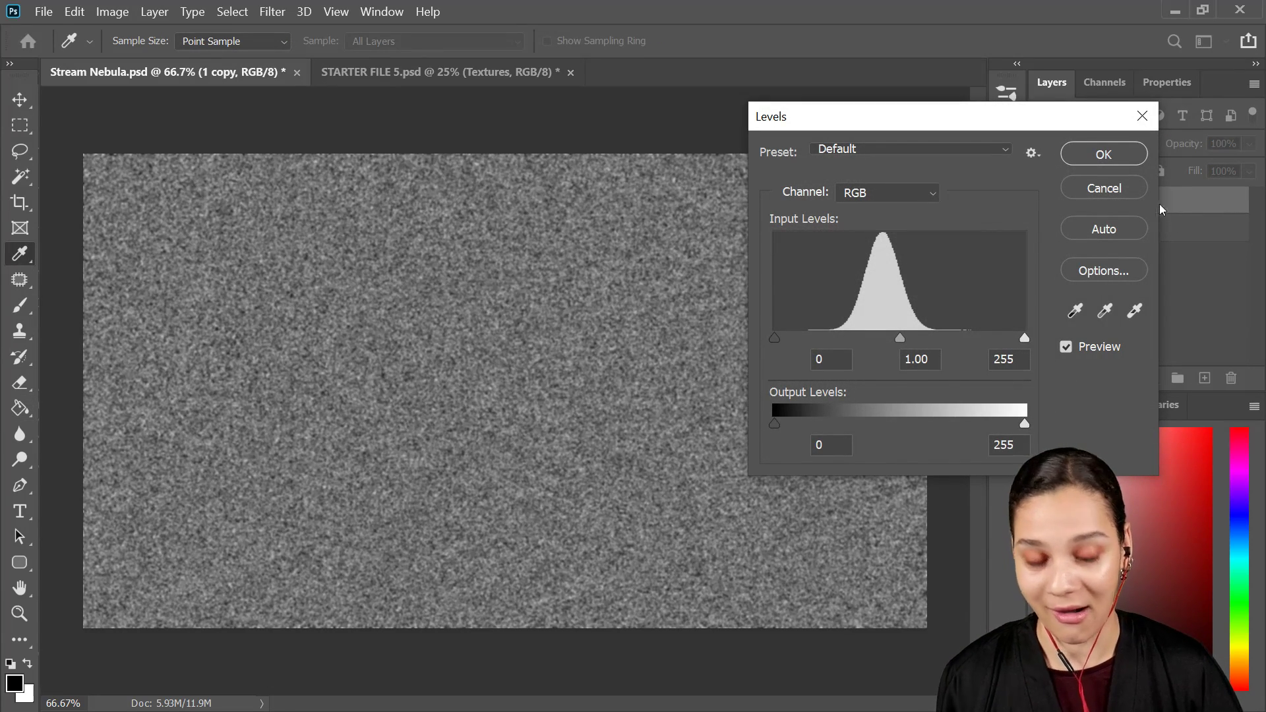
left_click_drag(772, 337, 908, 359)
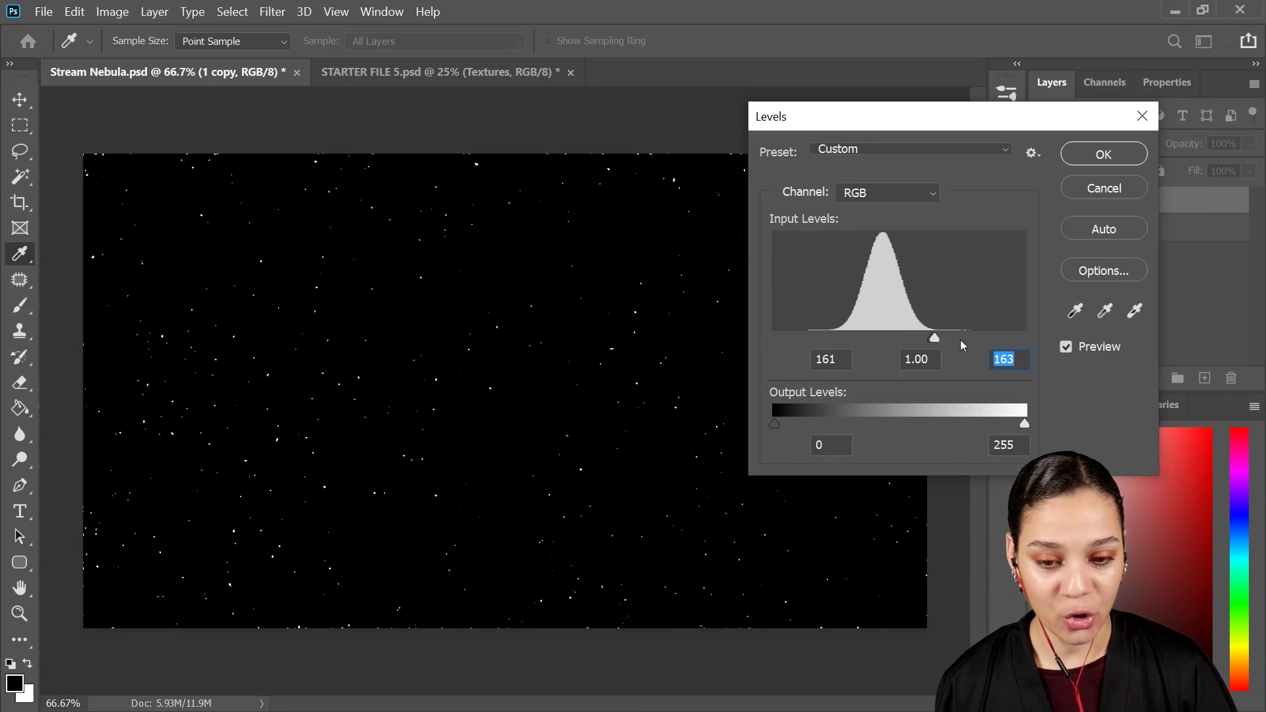
mouse_move(934, 337)
left_mouse_down()
mouse_move(948, 338)
mouse_move(915, 338)
mouse_move(941, 341)
mouse_move(927, 340)
left_mouse_up()
left_click(927, 342)
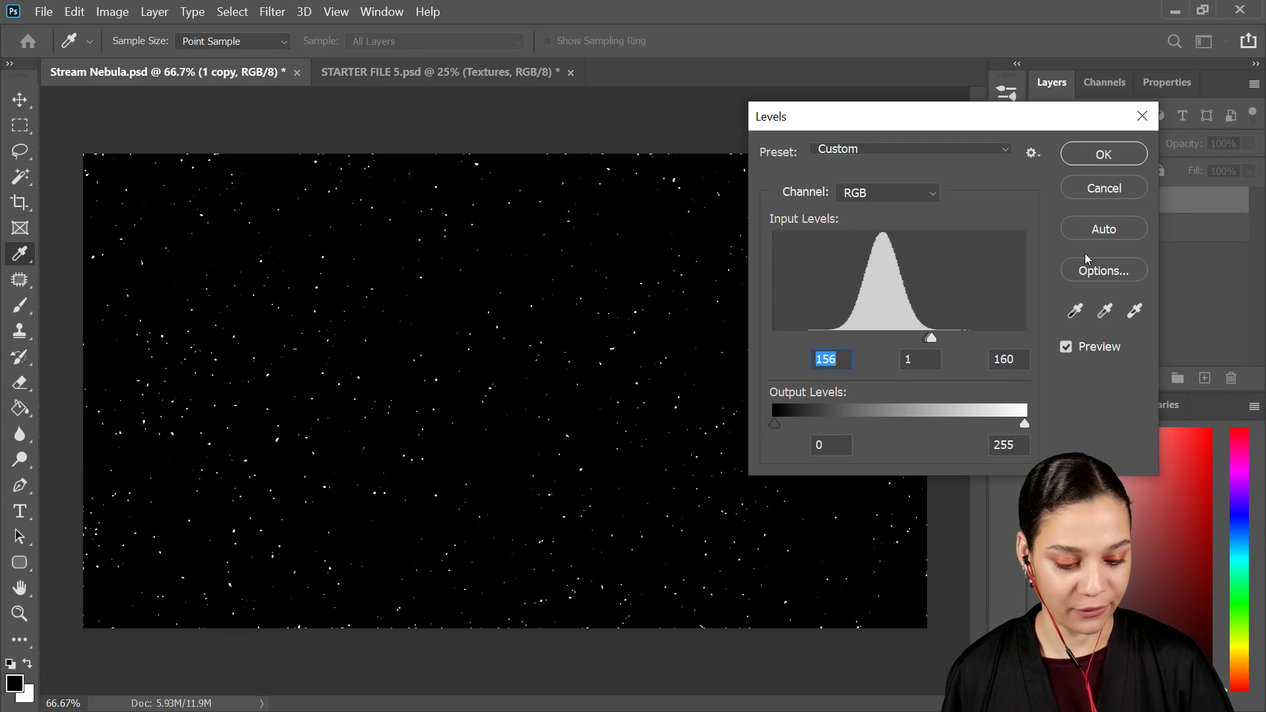
left_click(1093, 155)
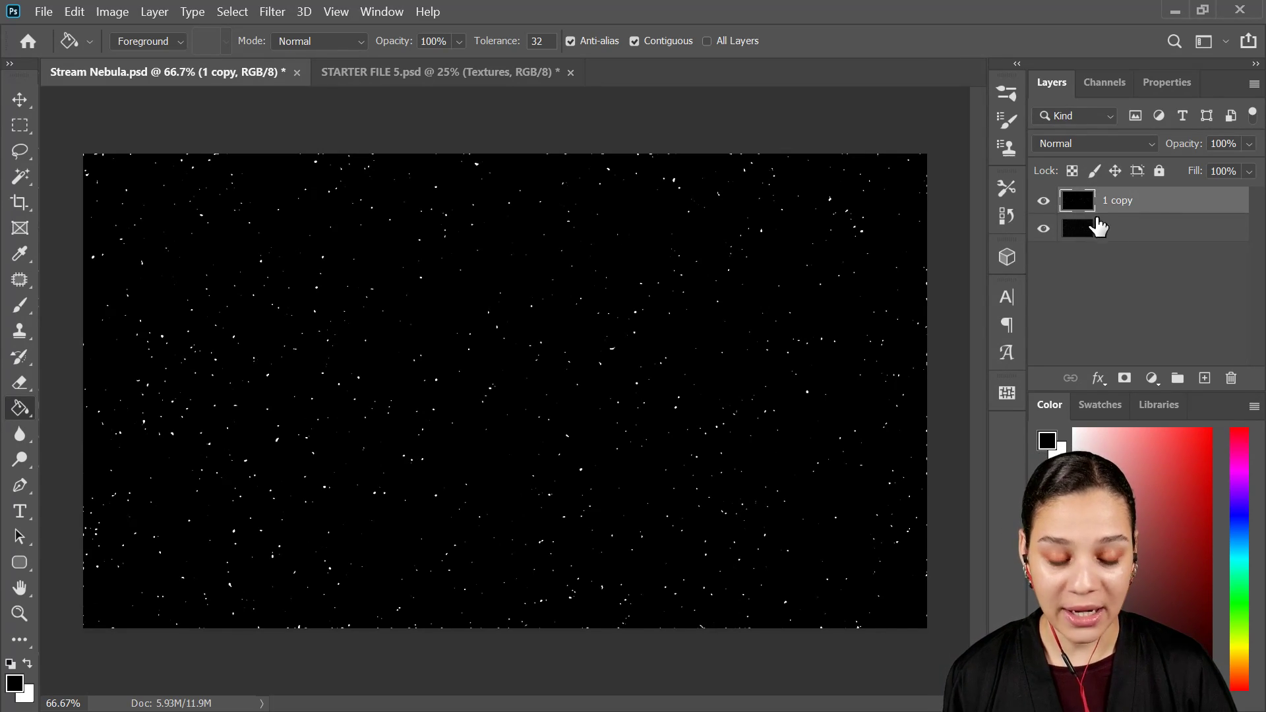
Step: Load the bright stars of the 1 copy layer as a selection from the RGB channel
left_click(391, 17)
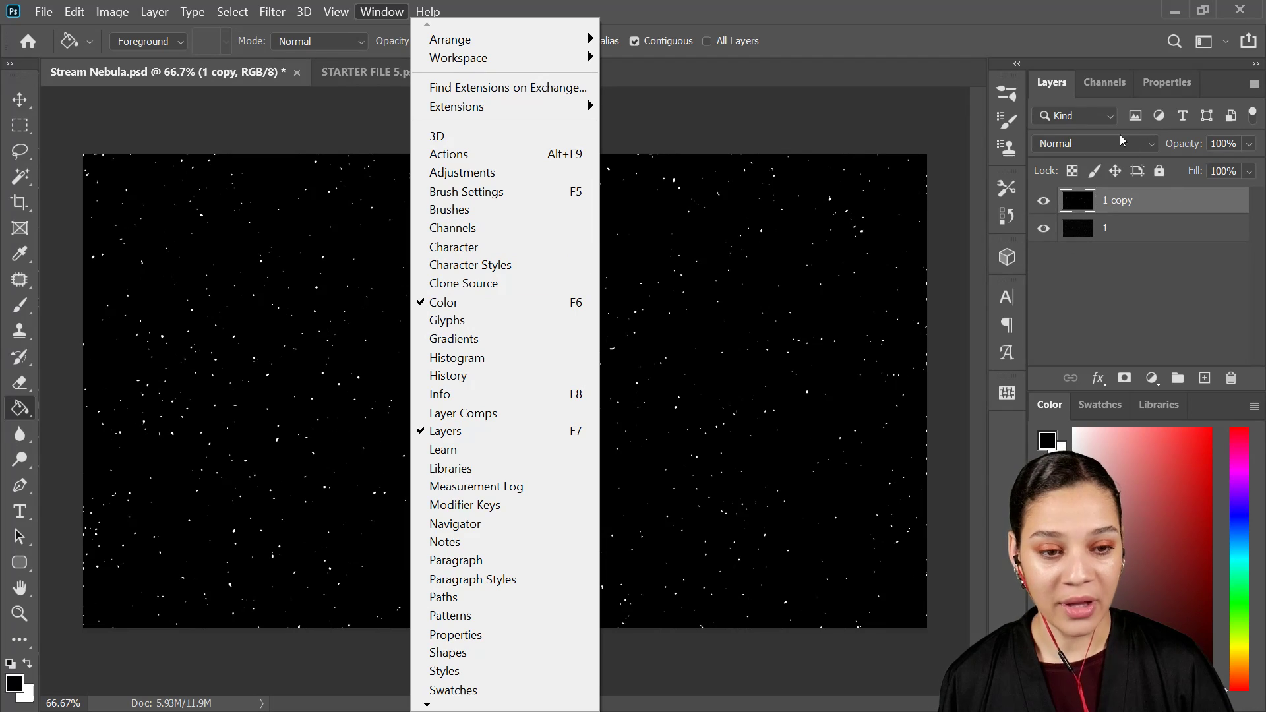
left_click(1096, 84)
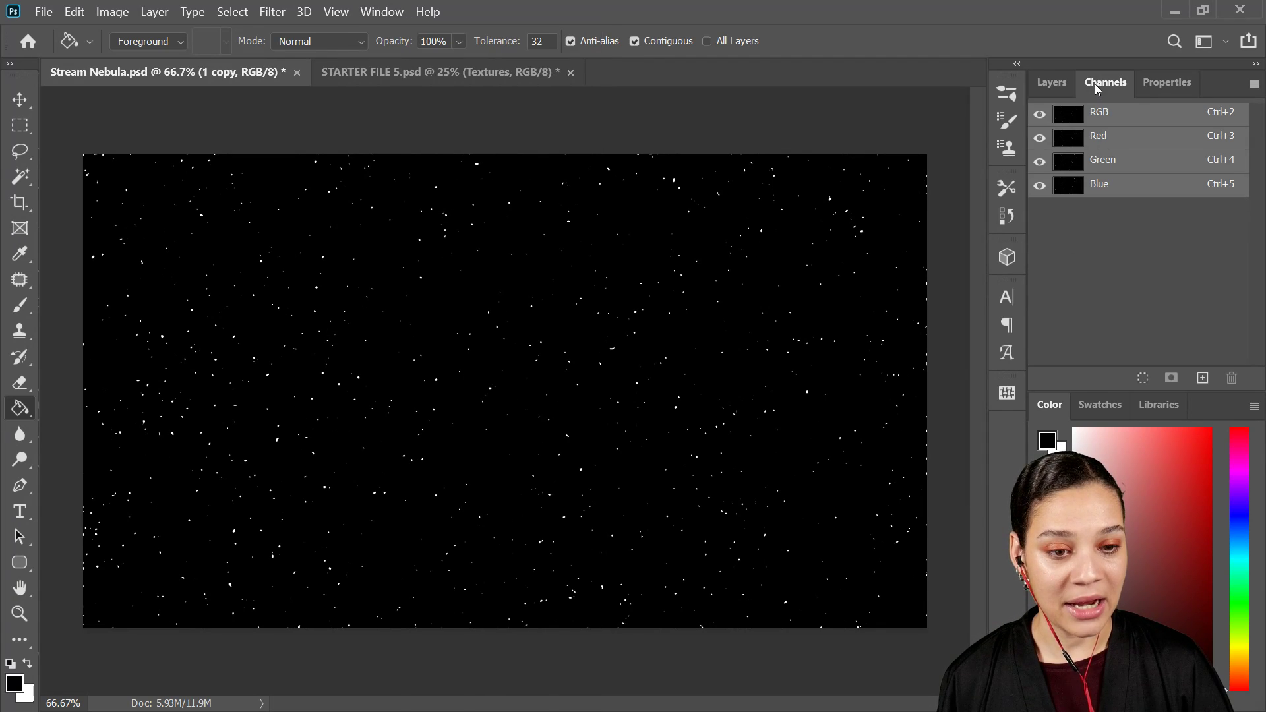
left_click(1070, 122, "ctrl")
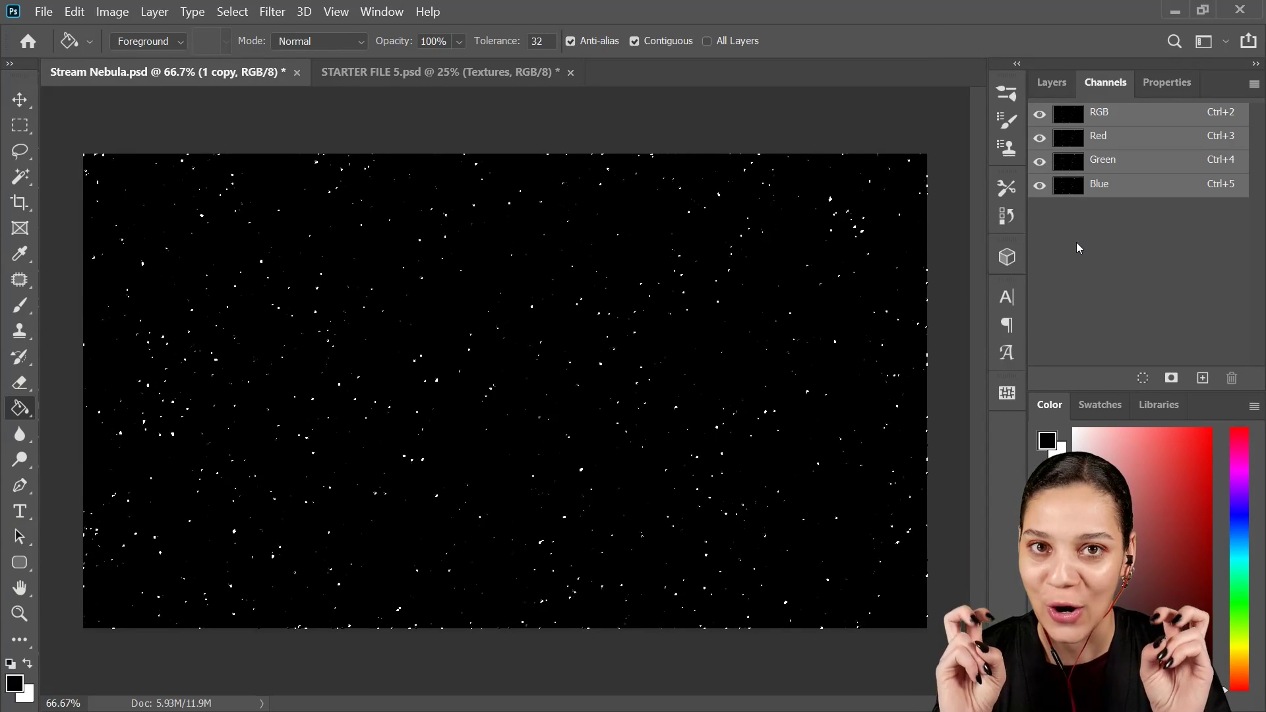
left_click(1049, 80)
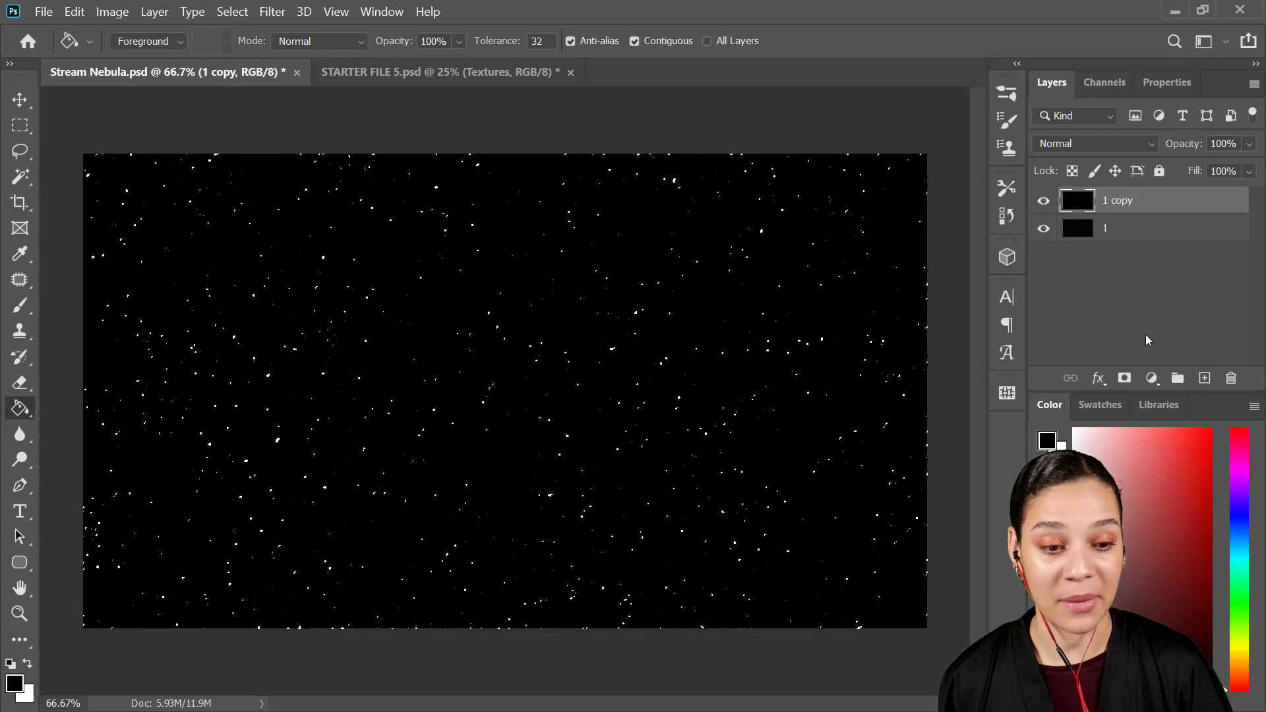
Step: Fill the star selection with white on a new layer above 1 copy, and hide the 1 copy layer
key("ctrl+t")
key("ctrl+shift+alt+n")
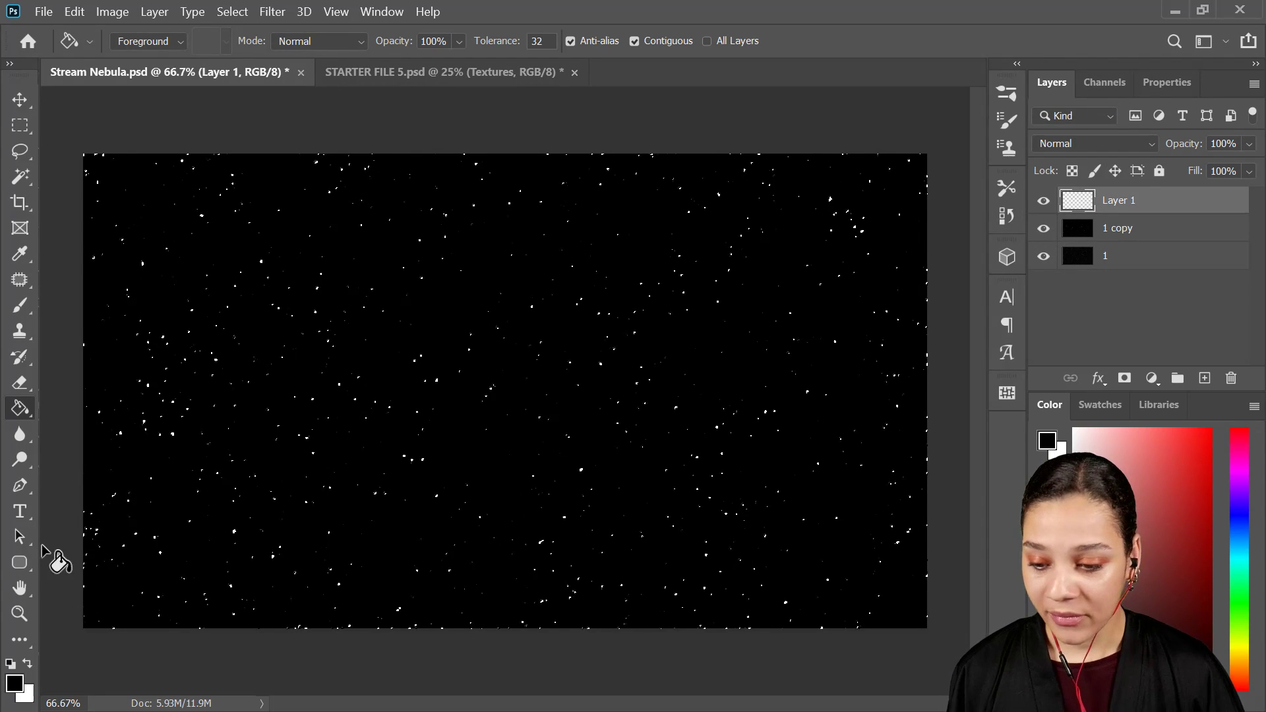
left_click(28, 664)
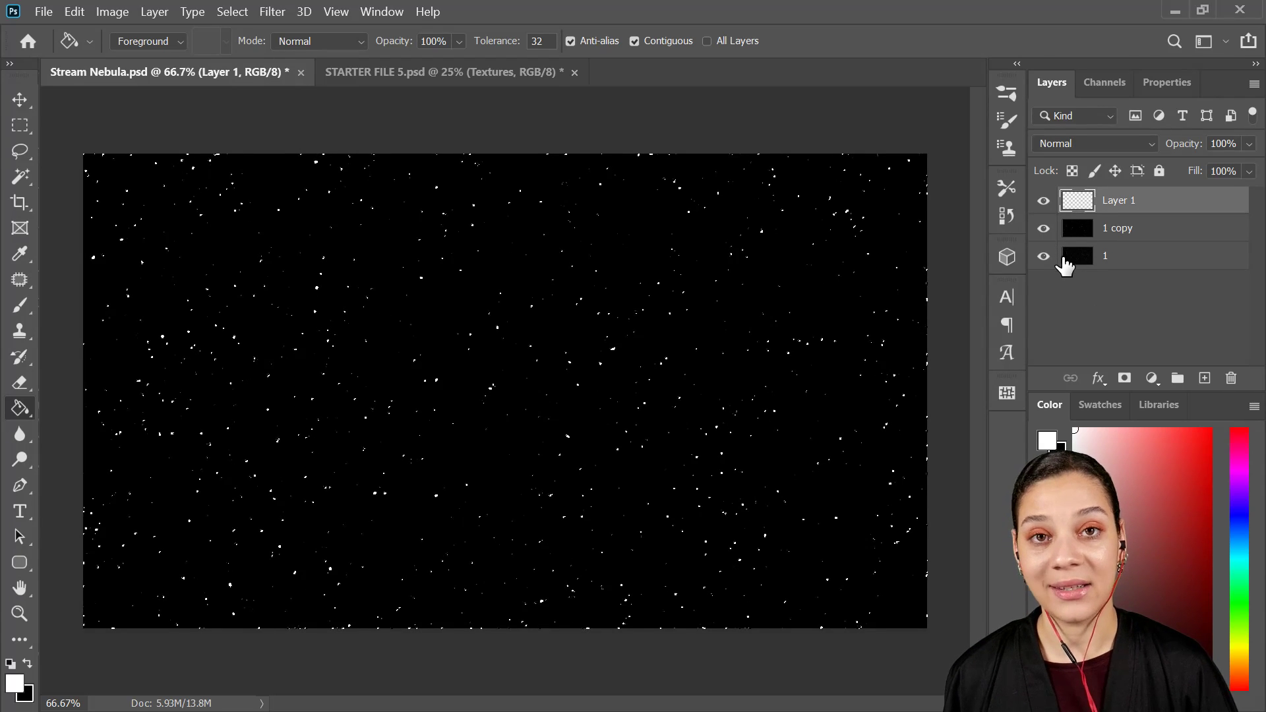
left_click(1043, 230)
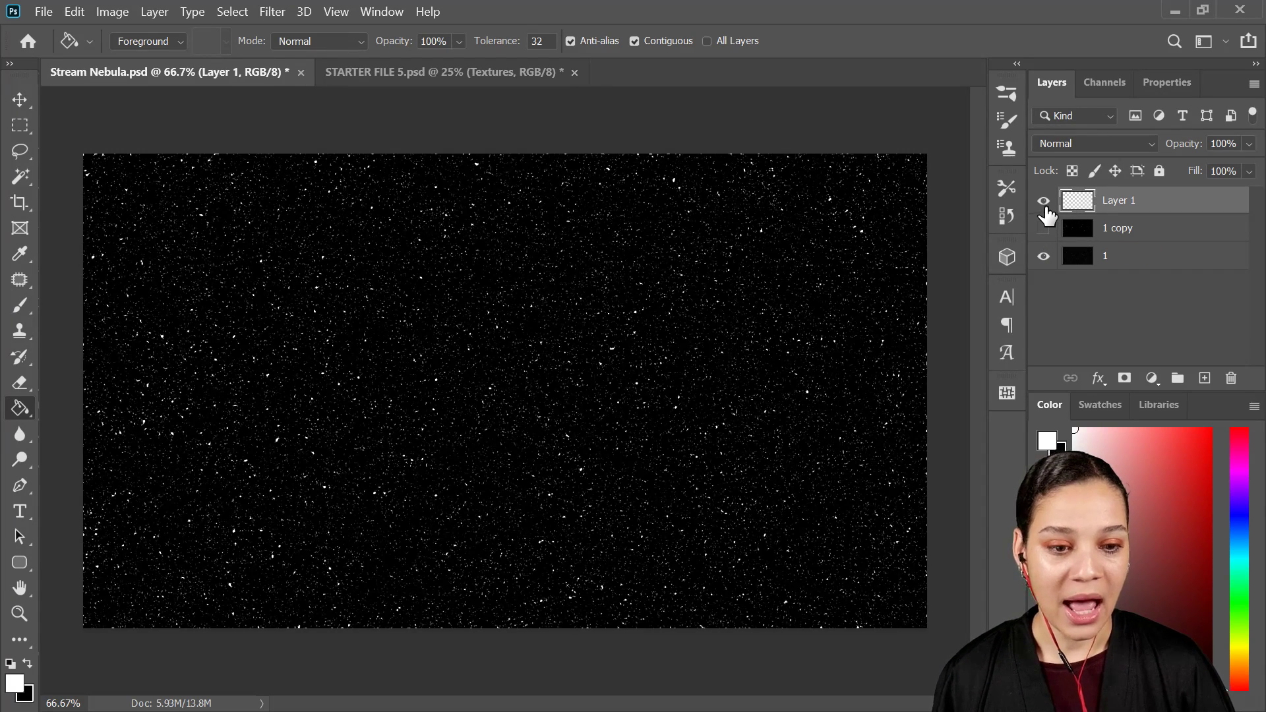
Step: Toggle Layer 1's visibility to compare the starfield with and without the larger stars
left_click(1046, 206)
left_click(1045, 205)
left_click(1044, 207)
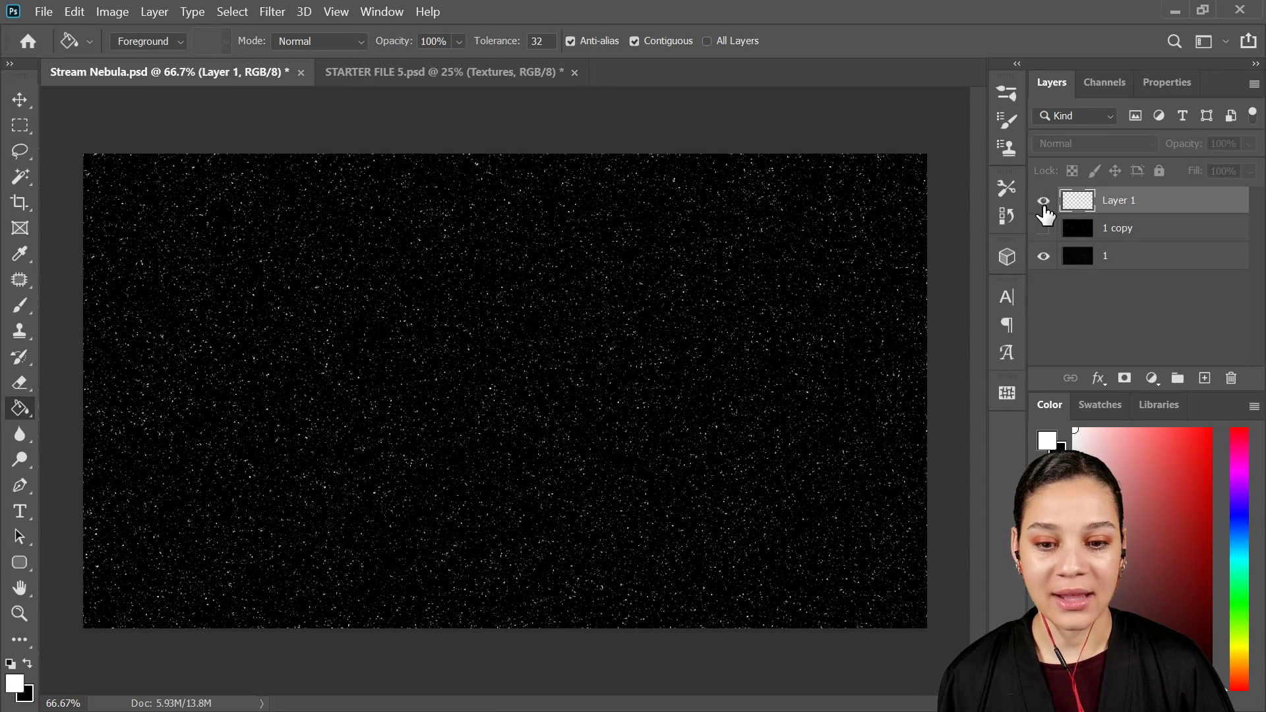
left_click(1045, 206)
left_click(1044, 207)
left_click(1044, 206)
left_click(1044, 207)
left_click(1044, 206)
left_click(1044, 206)
left_click(1044, 206)
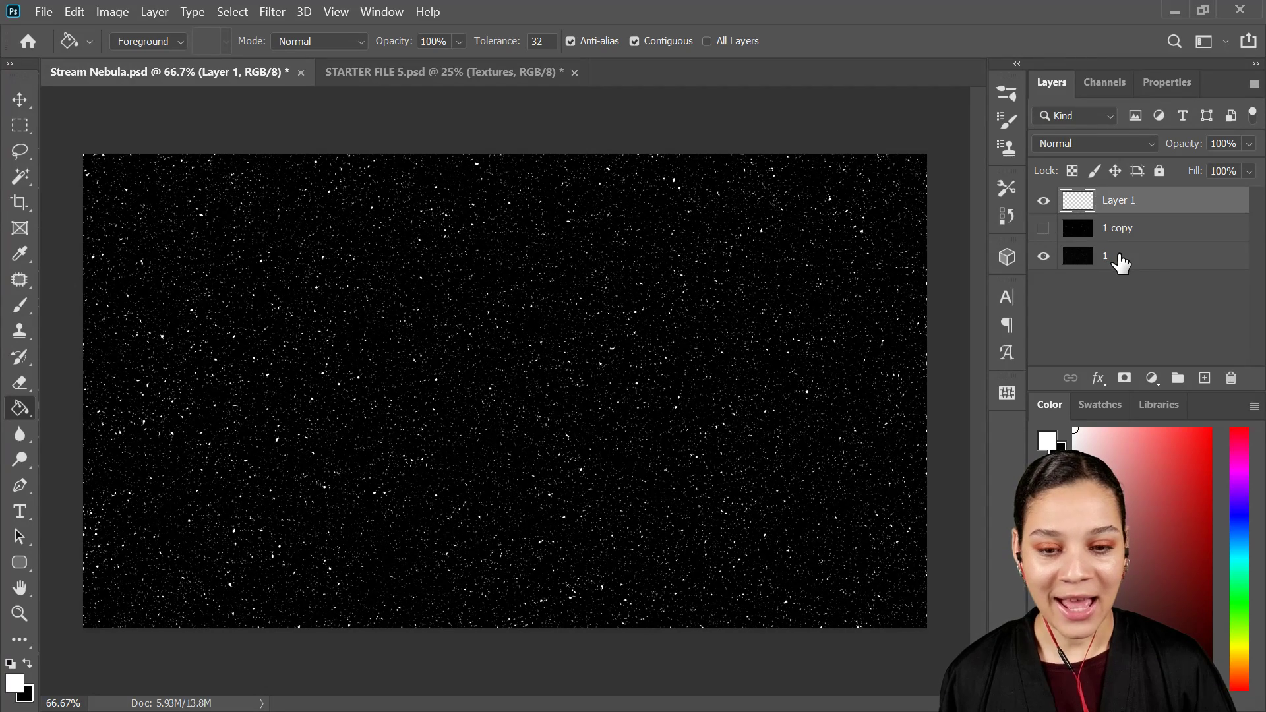
Step: Thin out the small stars on layer 1 with a Levels black input of 95, and compare with Layer 1 hidden and shown
left_click(1140, 262)
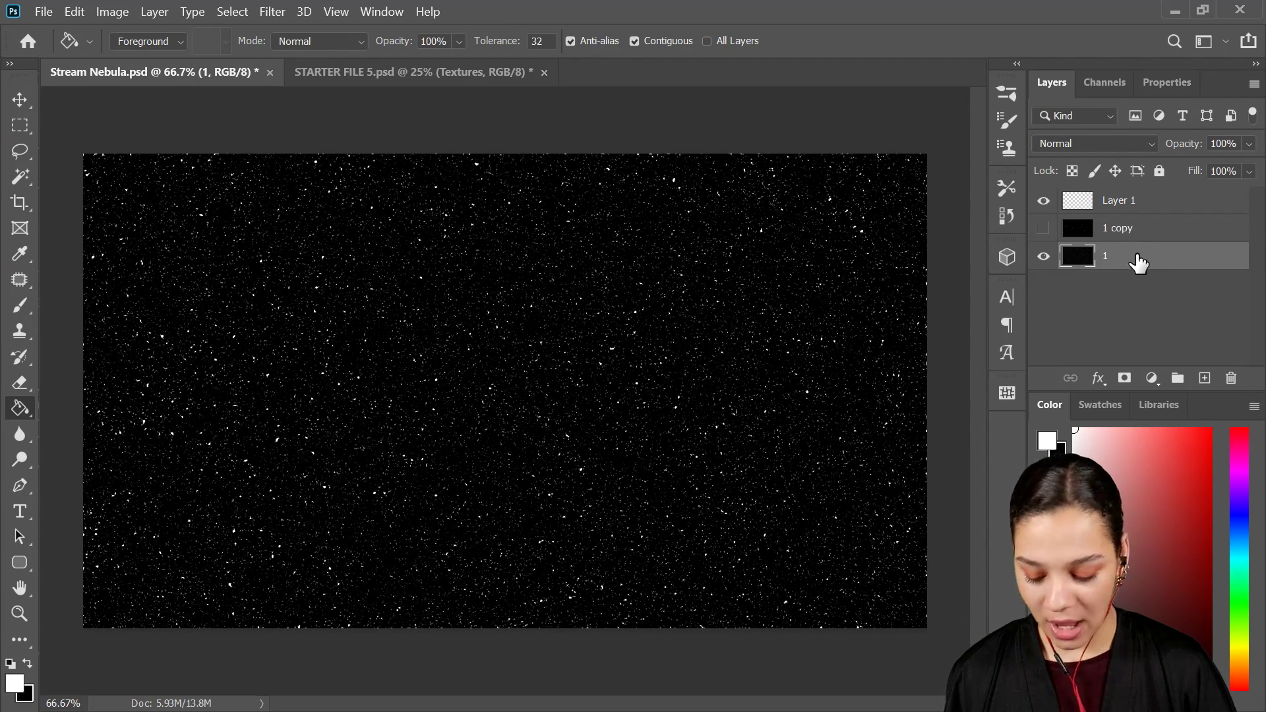
key("ctrl+l")
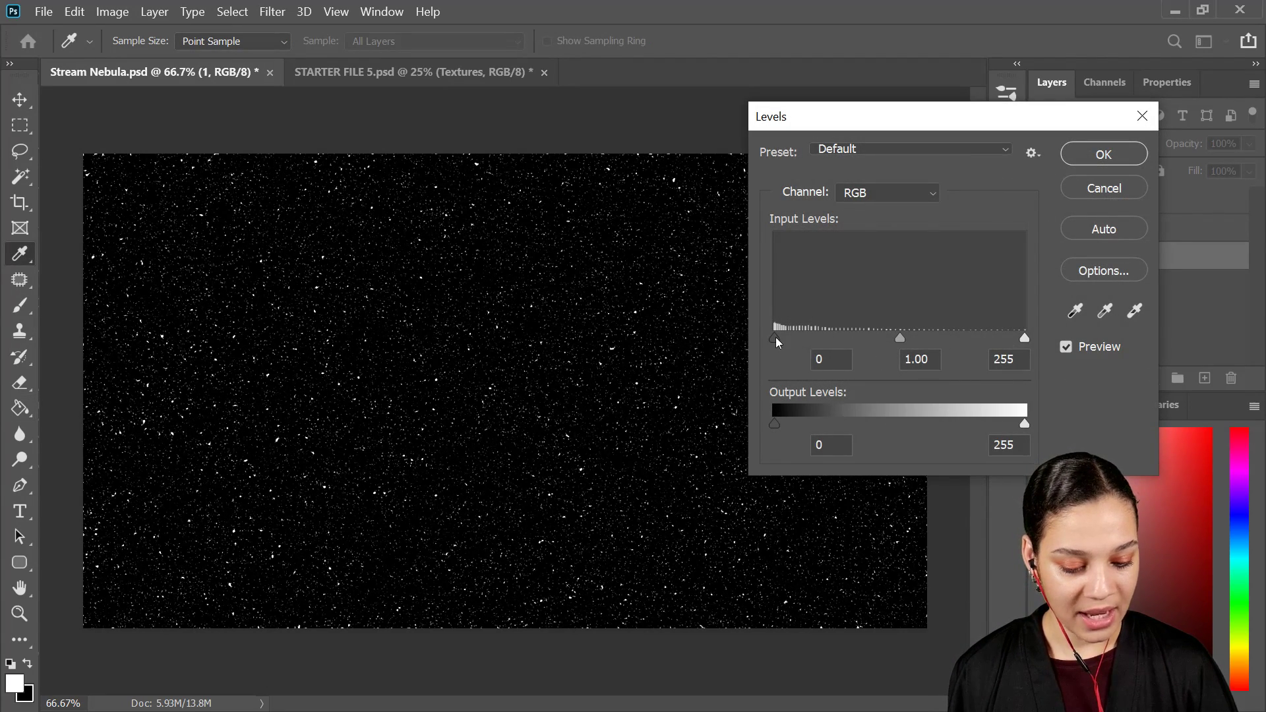
left_click_drag(775, 338, 868, 336)
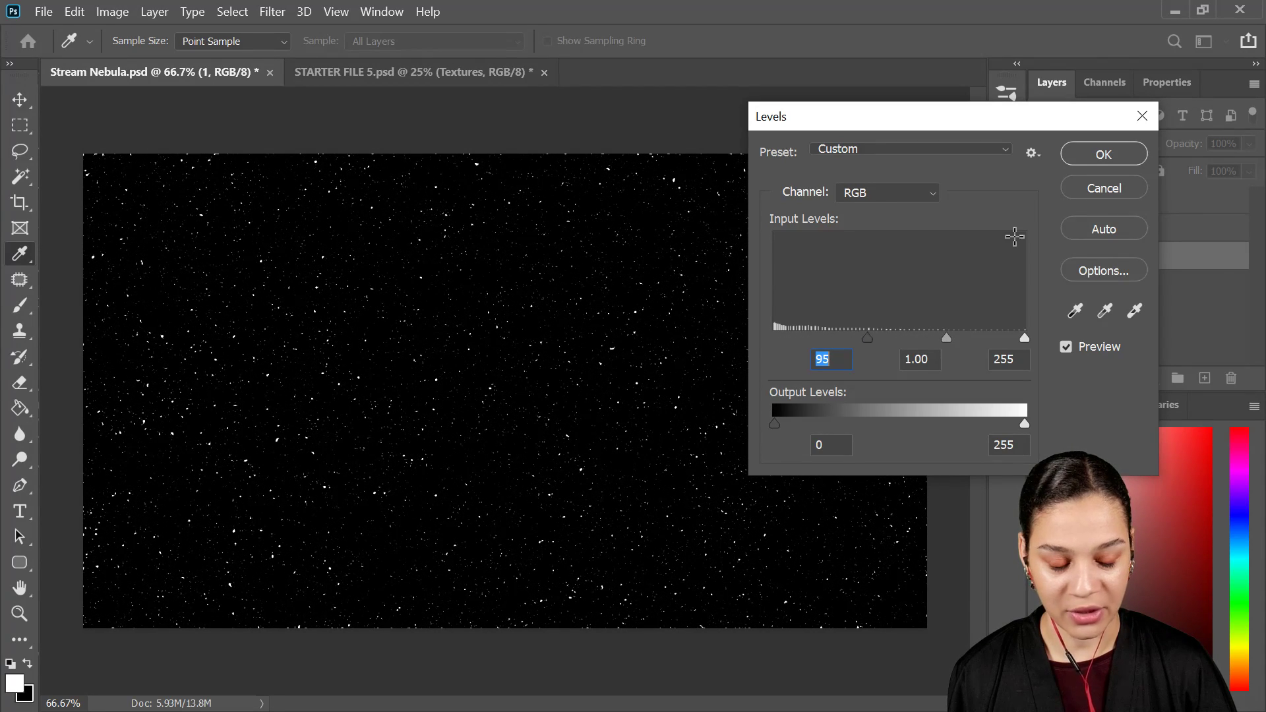
left_click(1113, 159)
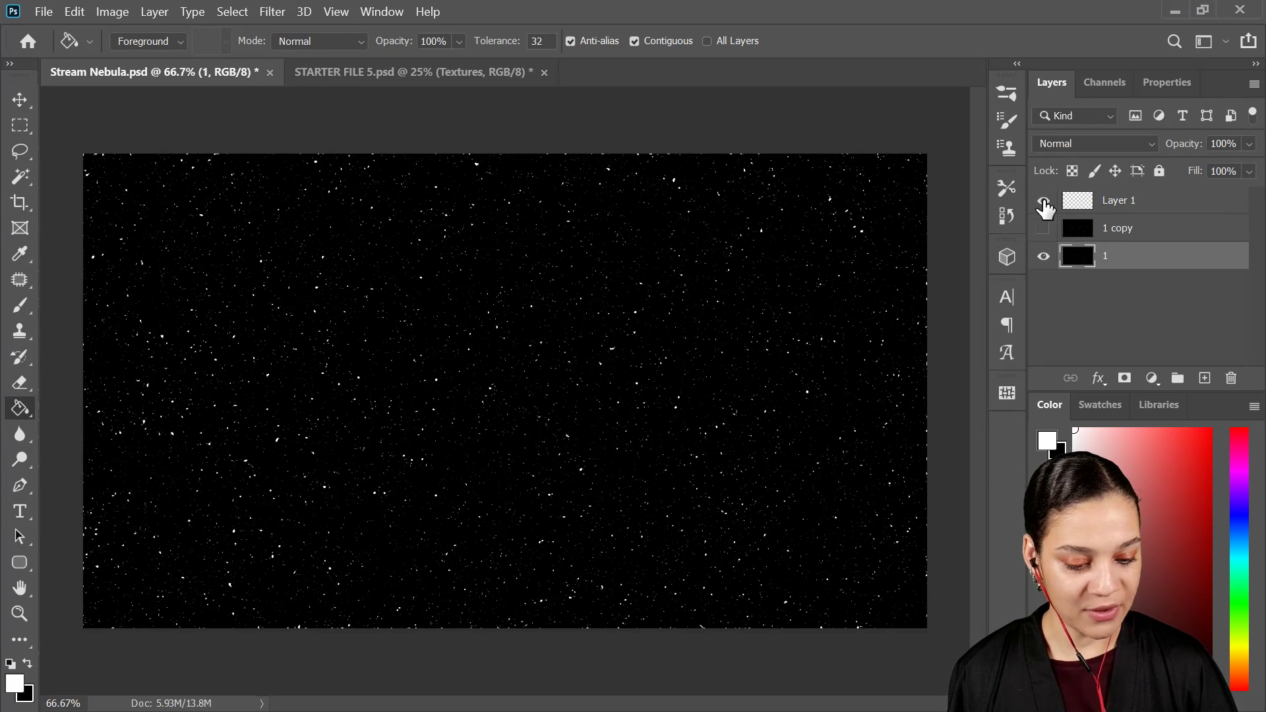
left_click(1044, 203)
left_click(1043, 202)
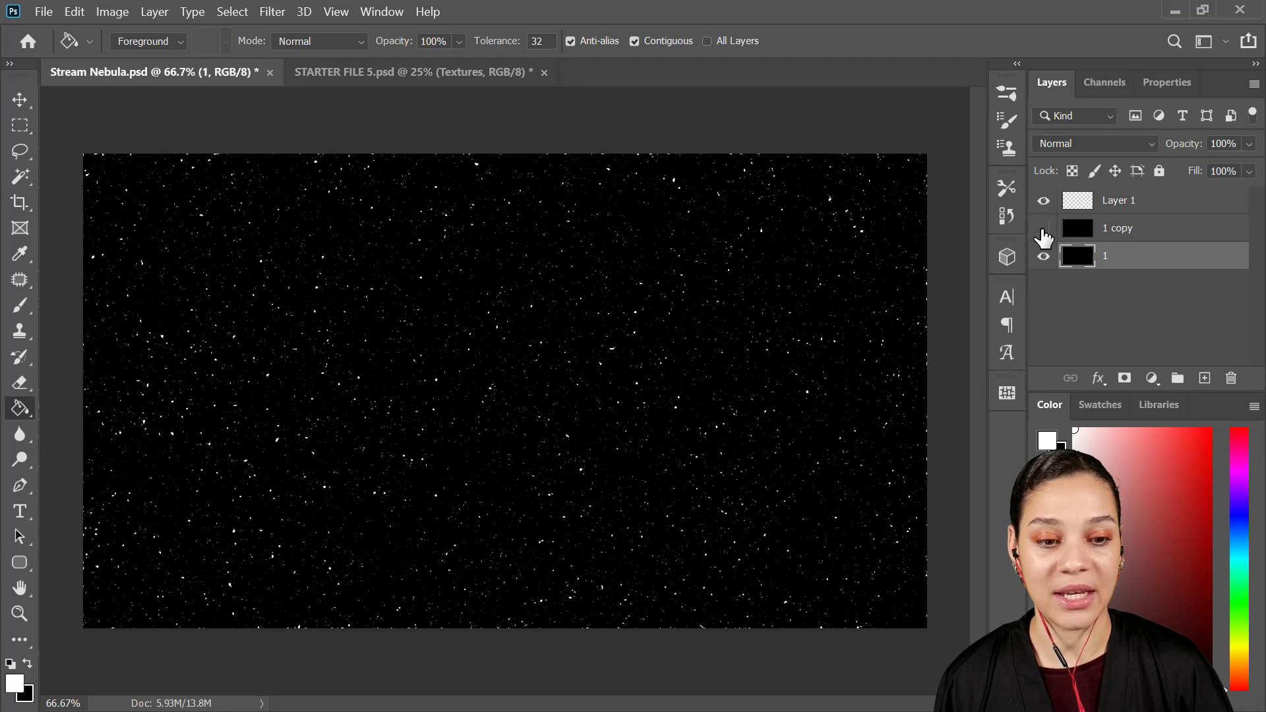
left_click(1044, 203)
left_click(1044, 201)
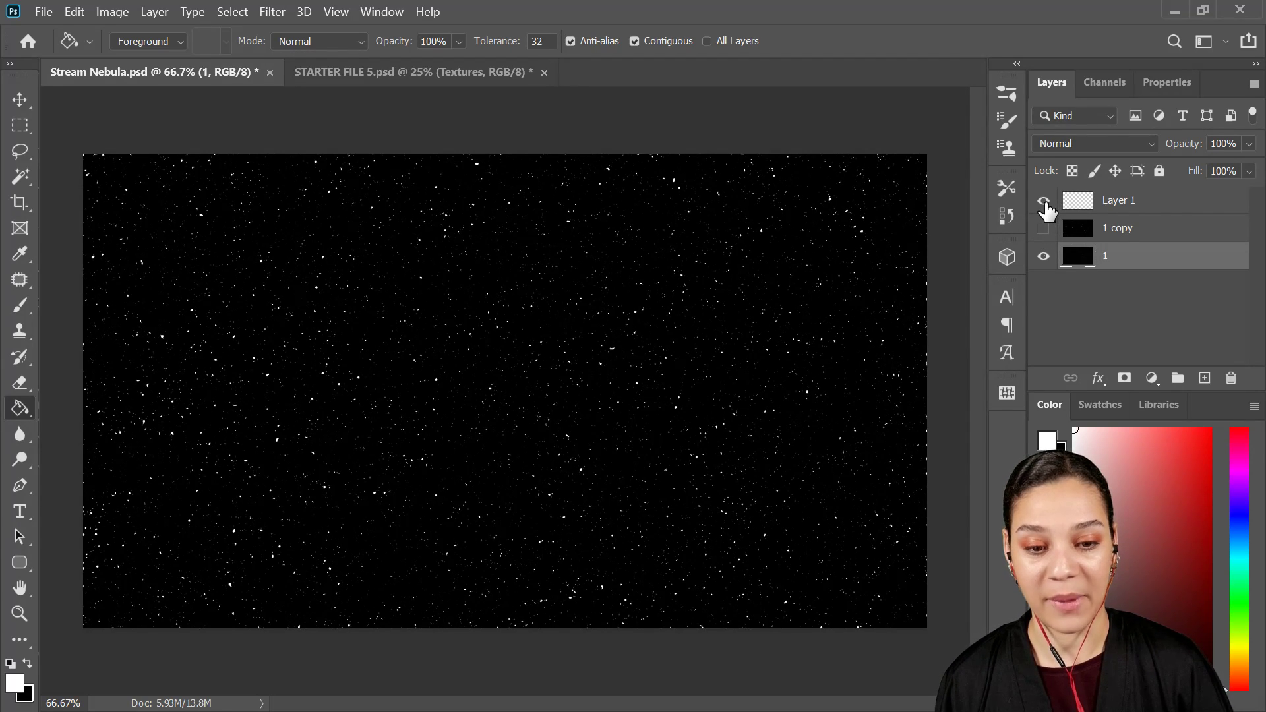
Step: Render Clouds on a new layer above Layer 1 and set its blend mode to Color Dodge
left_click(1169, 199)
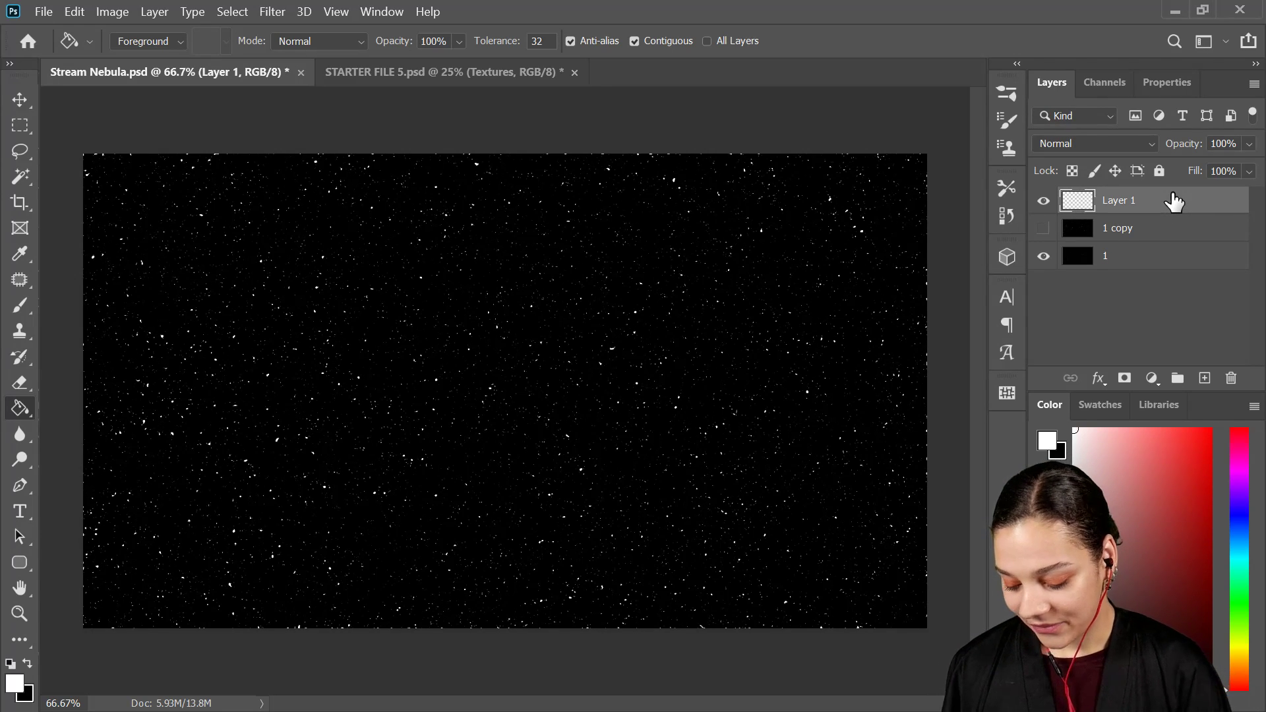
key("ctrl+shift+alt+n")
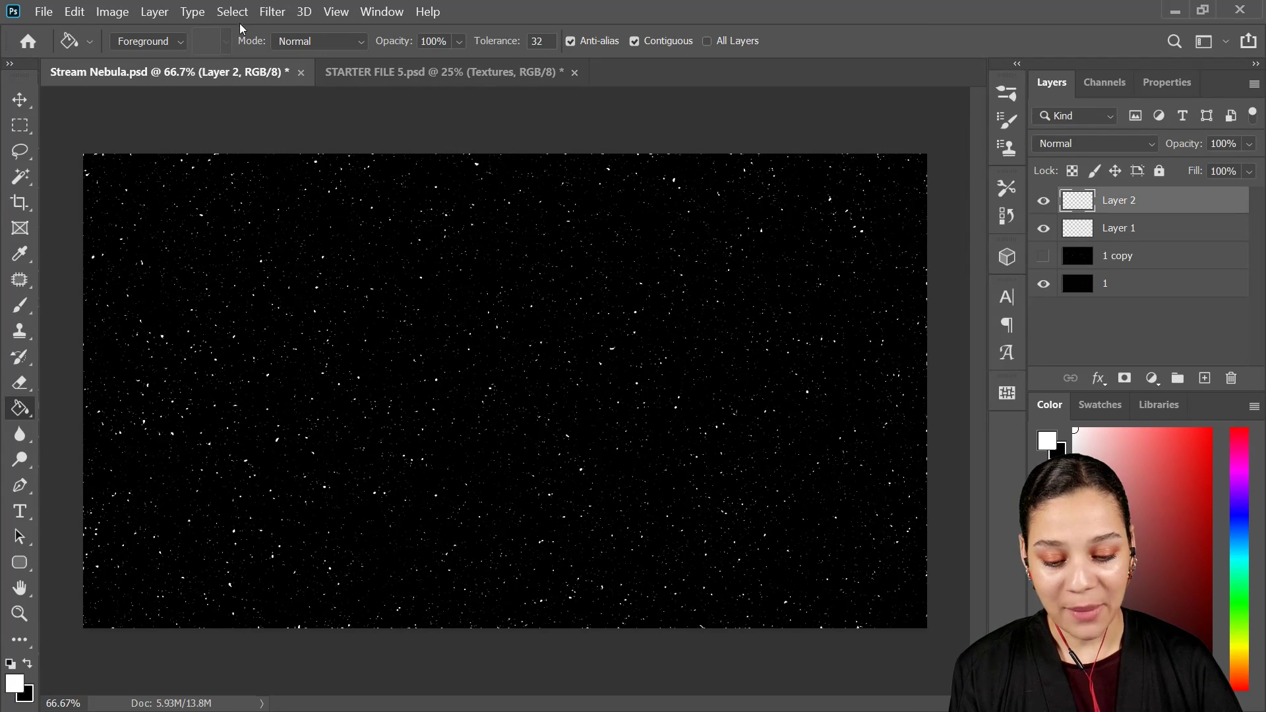
left_click(283, 22)
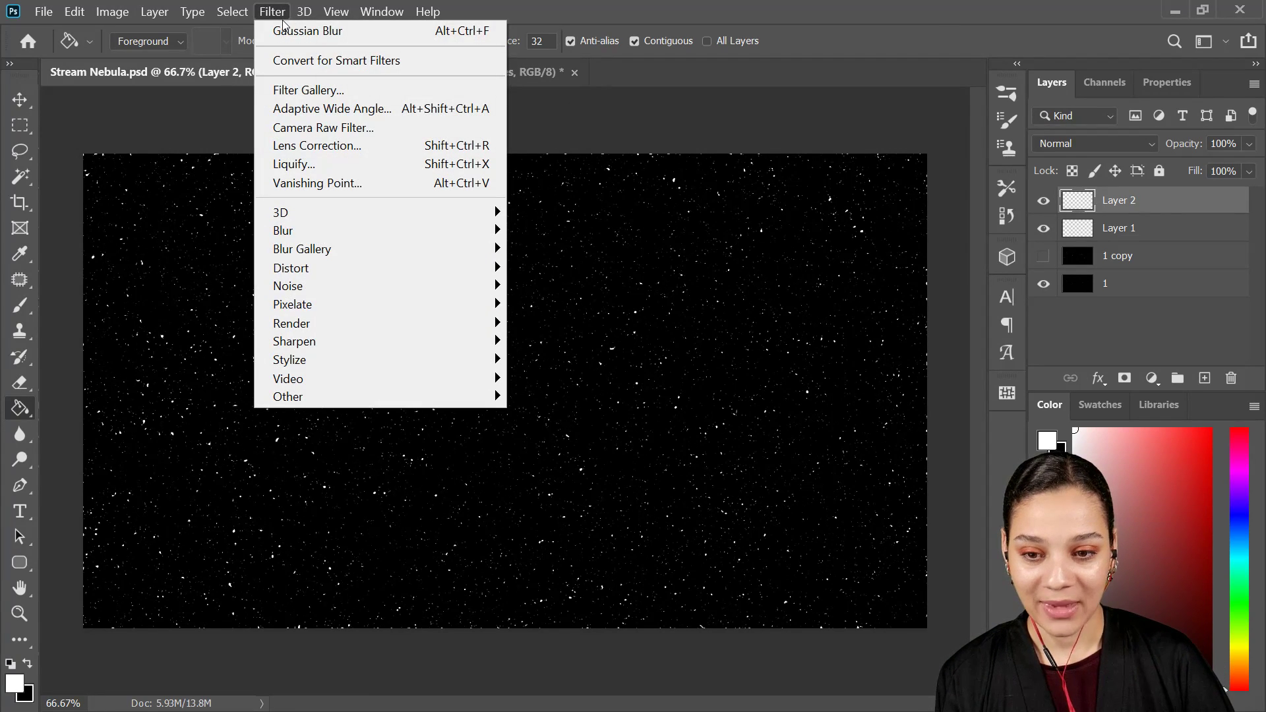
mouse_move(377, 319)
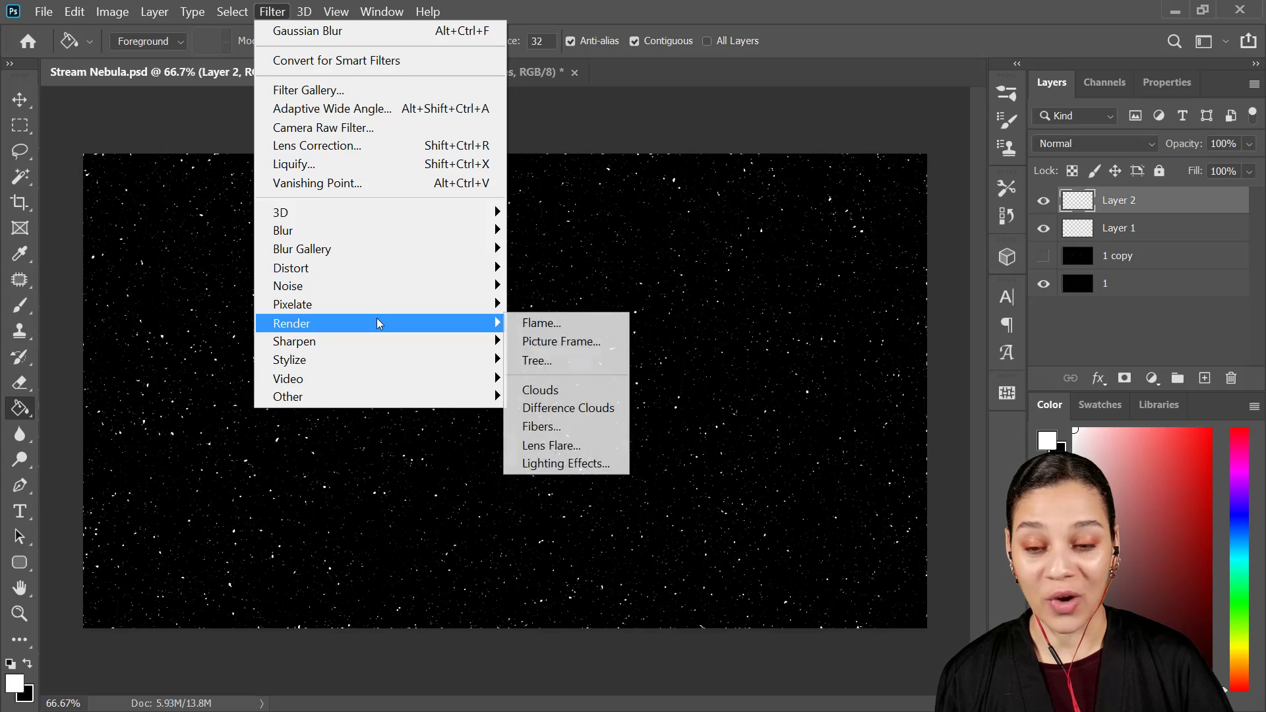
left_click(577, 394)
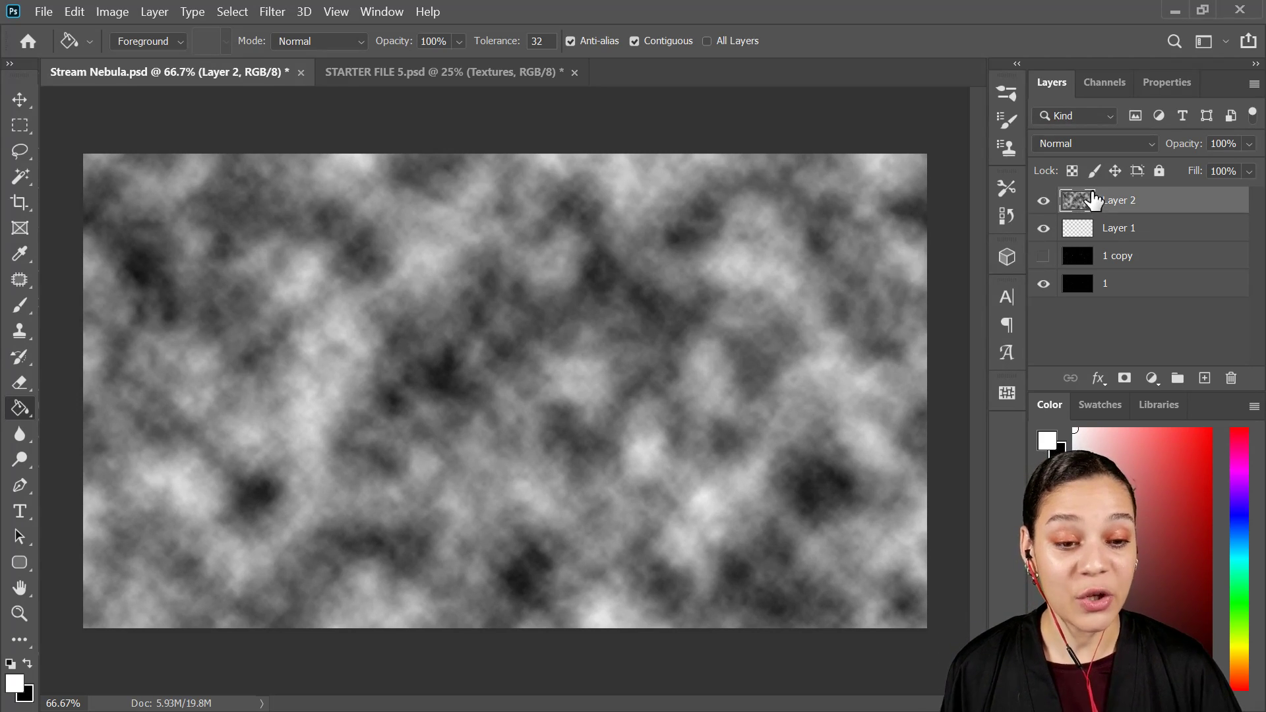
left_click(1111, 142)
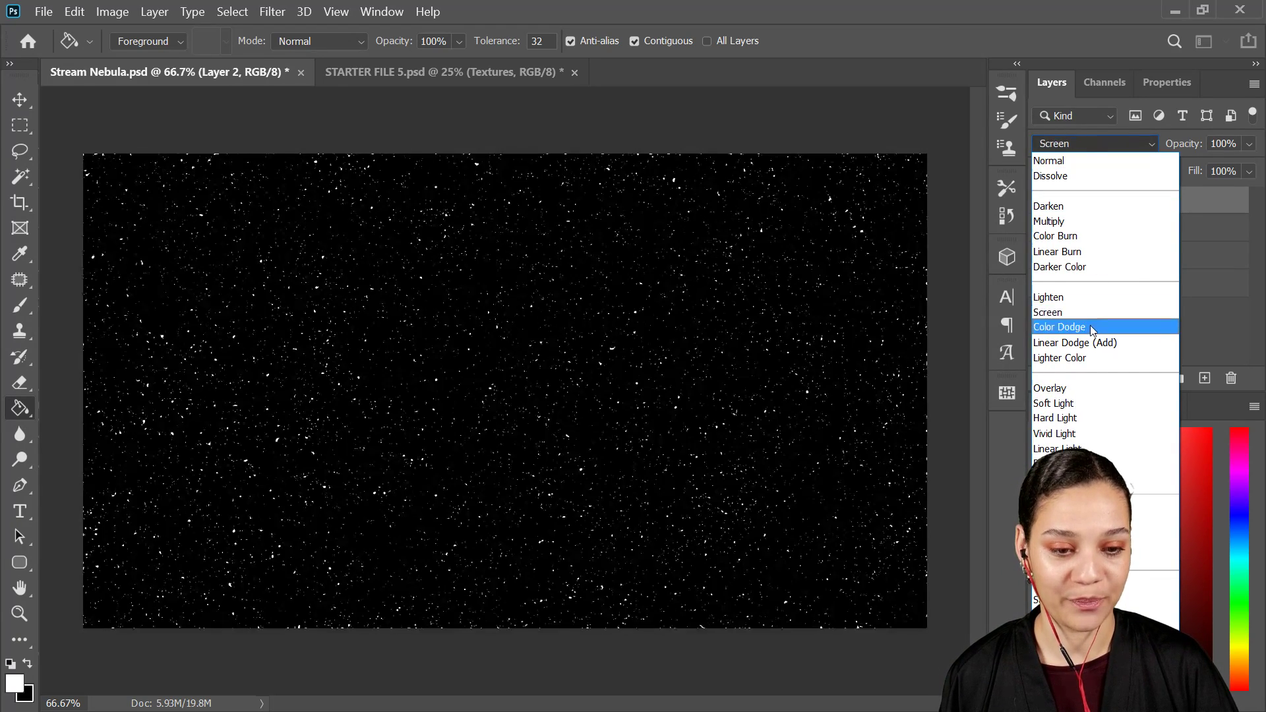
left_click(1091, 326)
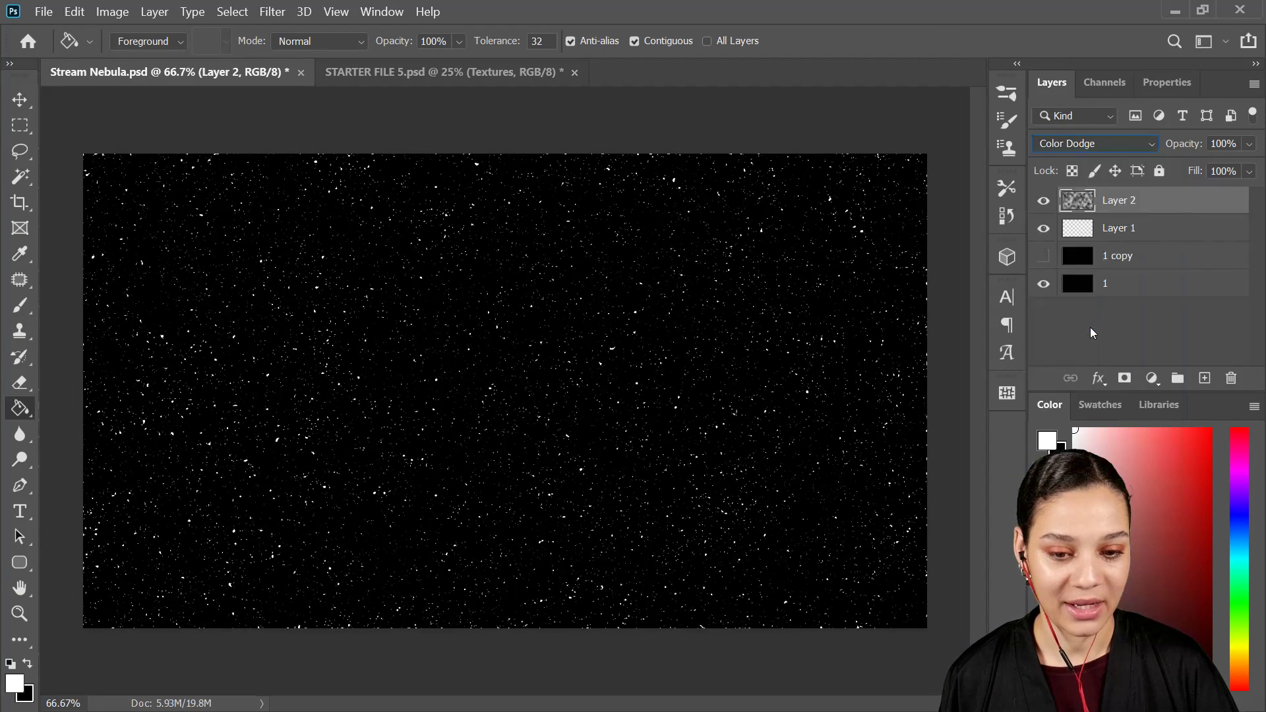
Step: Group Layer 1, 1 copy and 1, and name the group Stars
left_click(1153, 240)
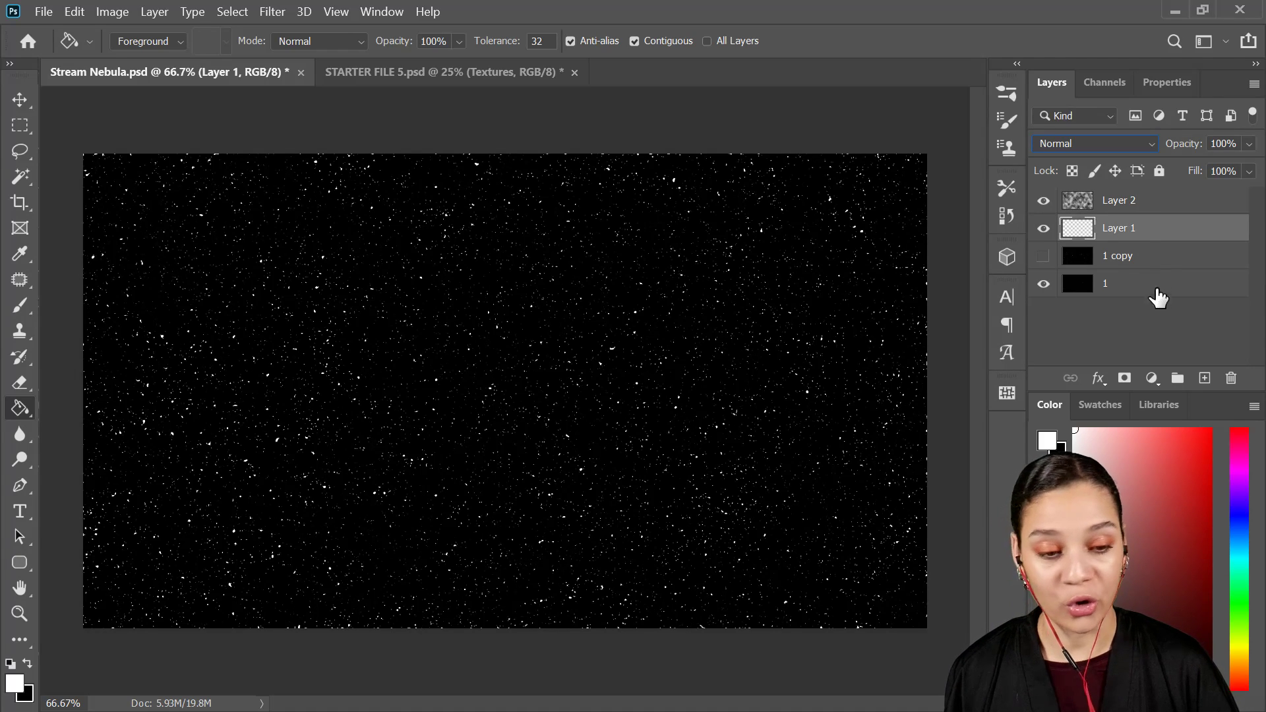
left_click(1133, 292, "shift")
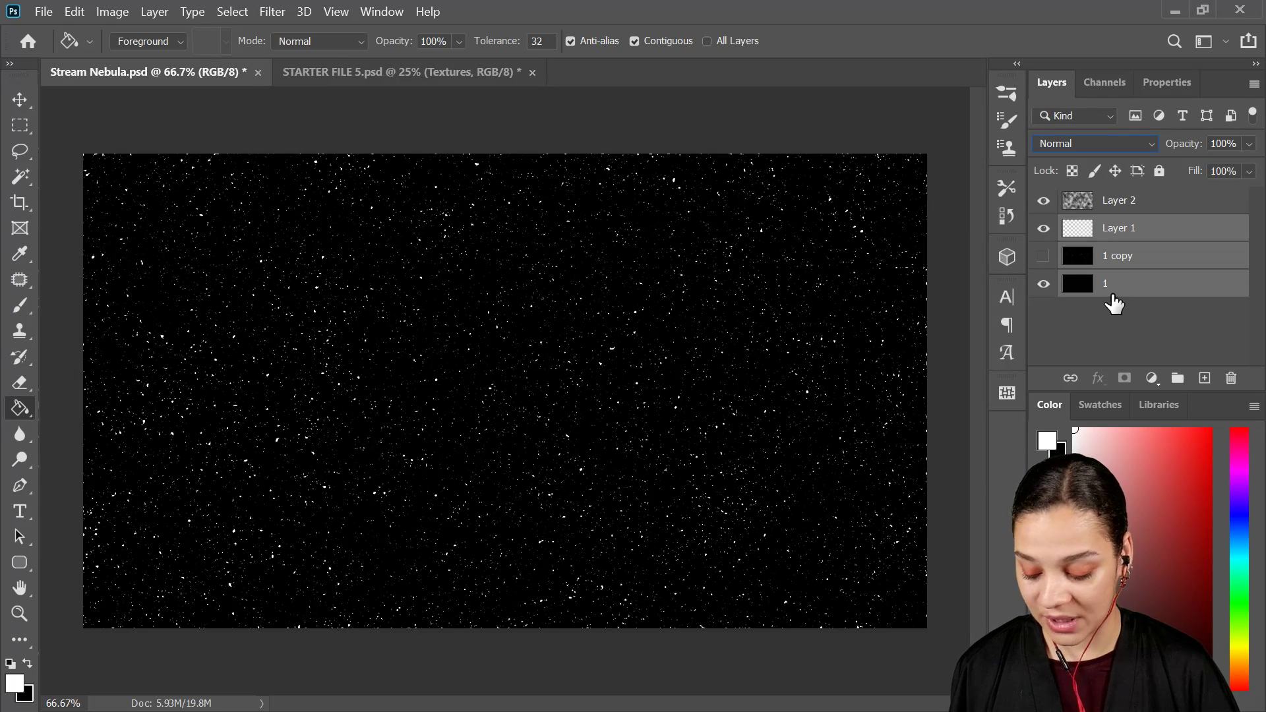
key("ctrl+g")
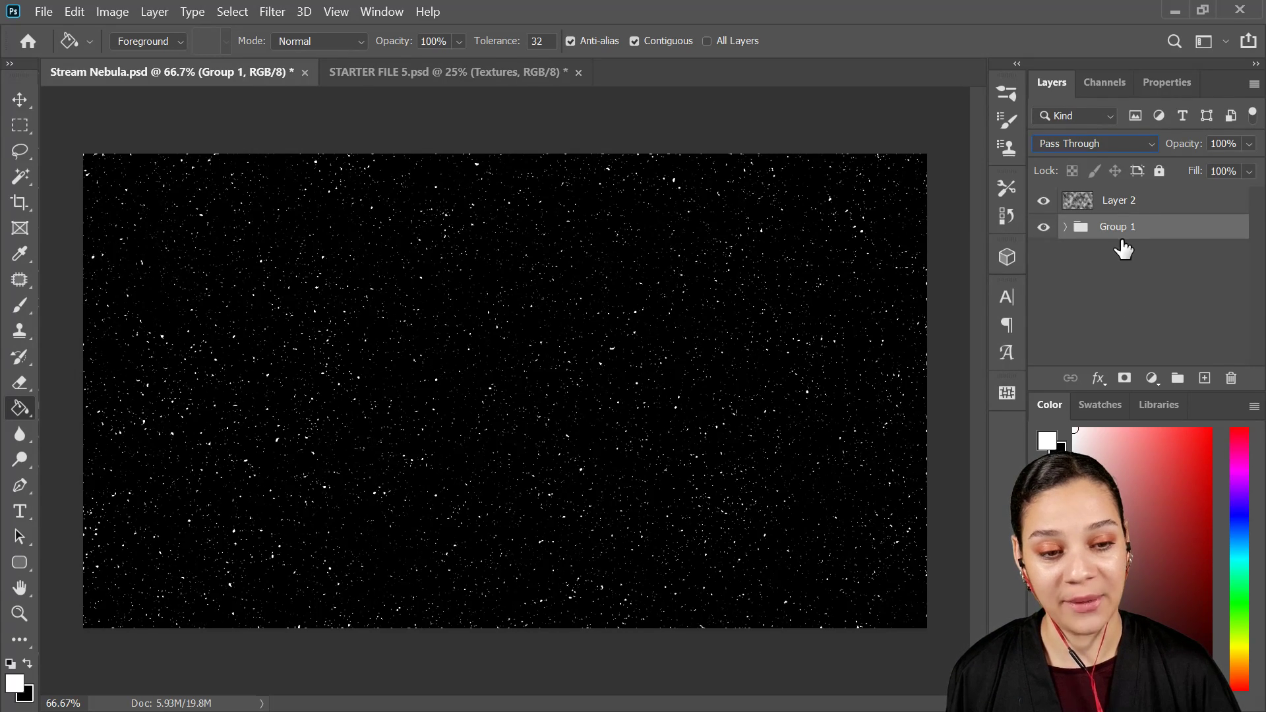
double_click(1112, 227)
type("Stars")
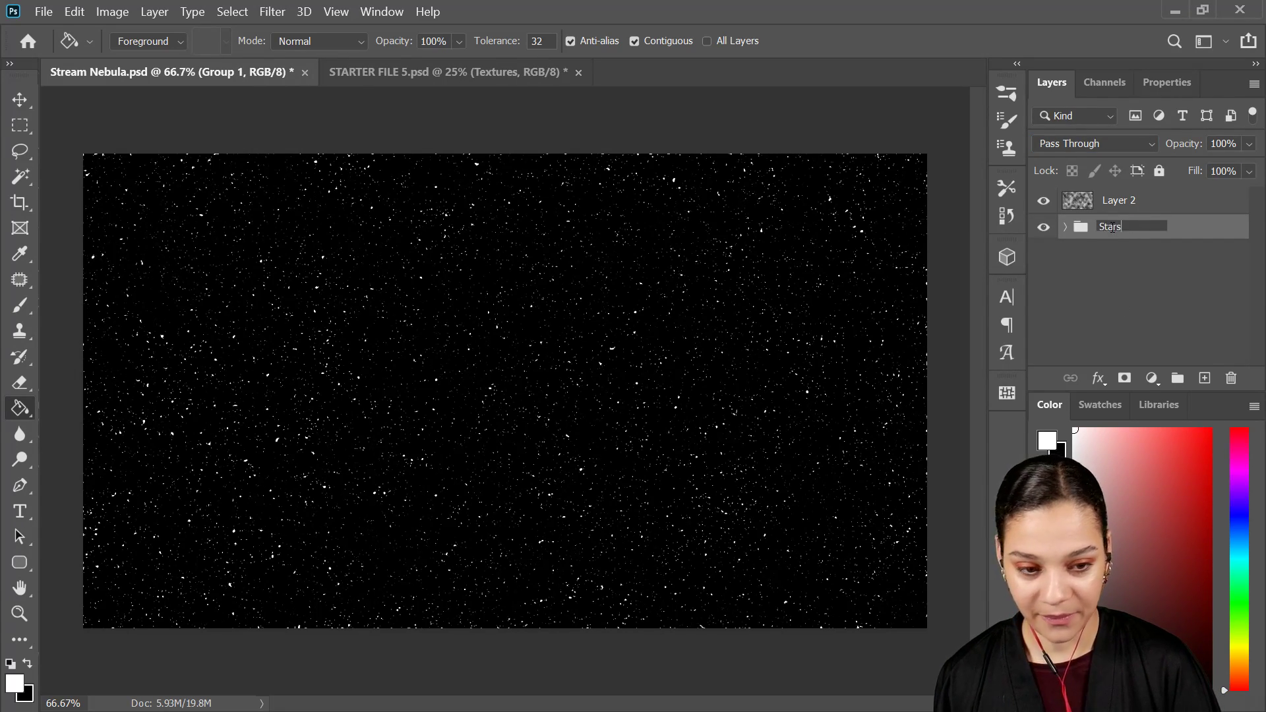
key("Return")
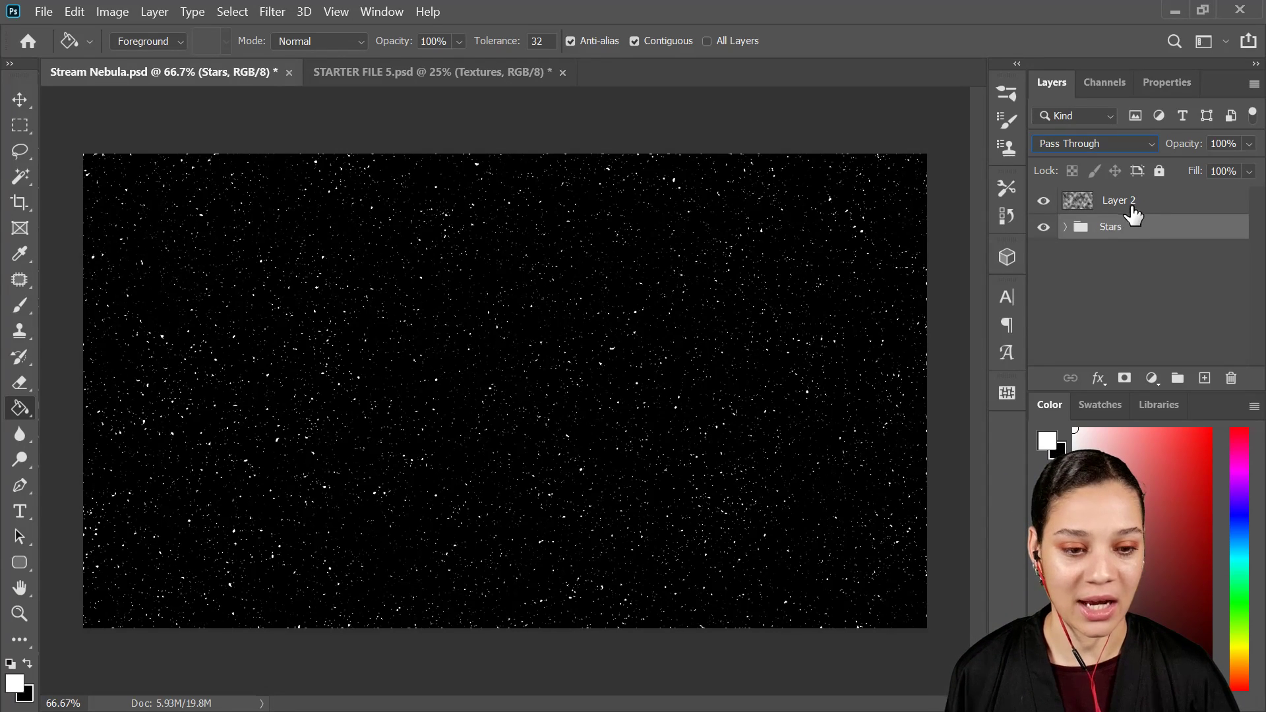
Step: Rename the rendered cloud layer as Clouds and select the Stars group
double_click(1124, 201)
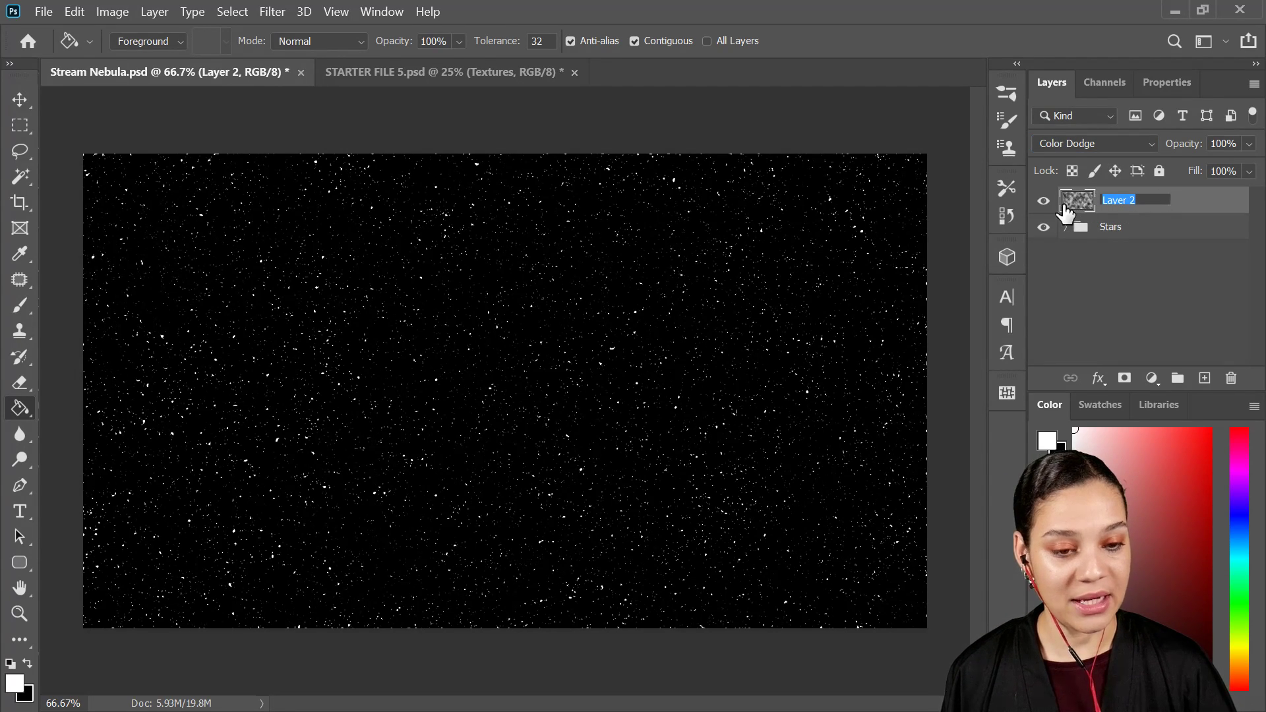
type("Clouds")
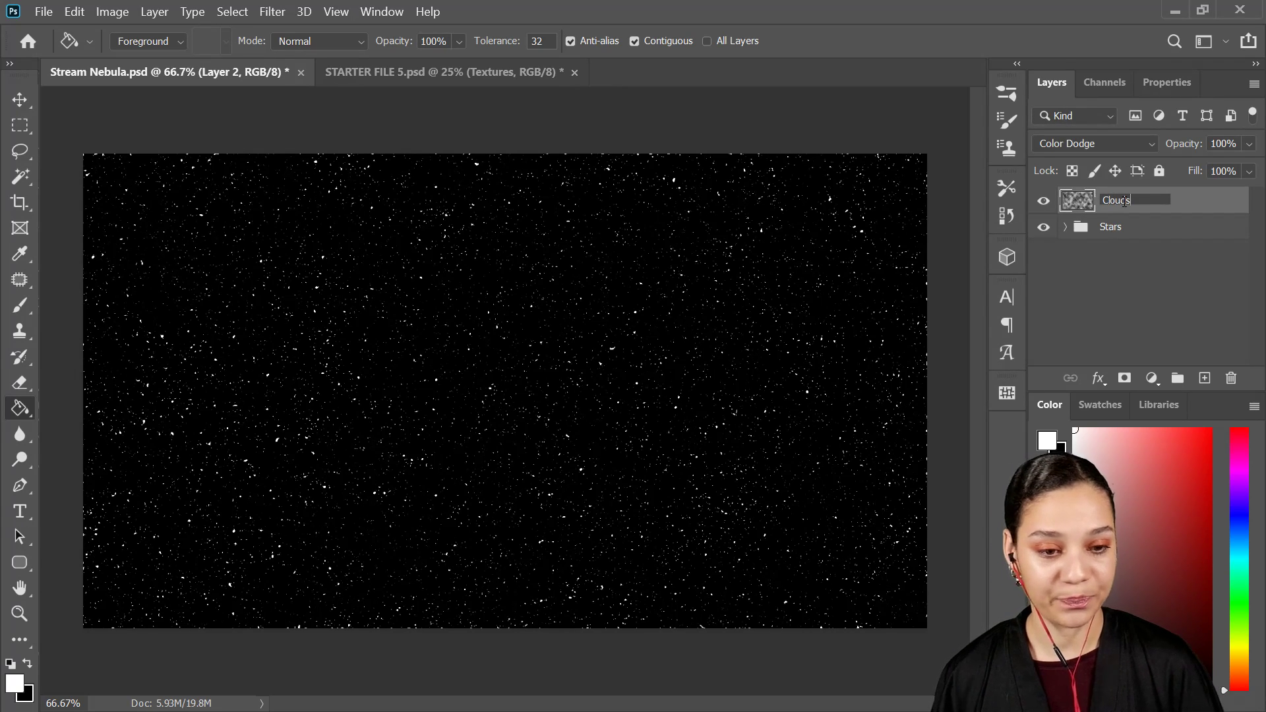
key("Return")
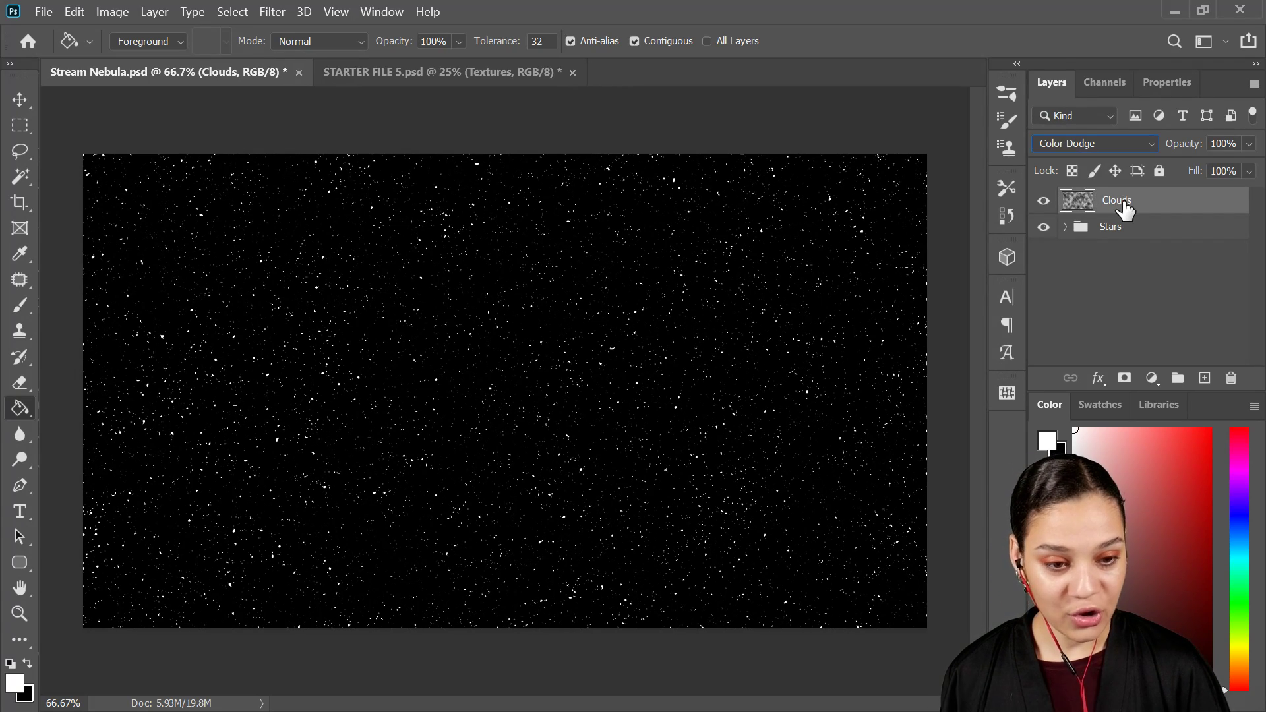
left_click(1160, 239)
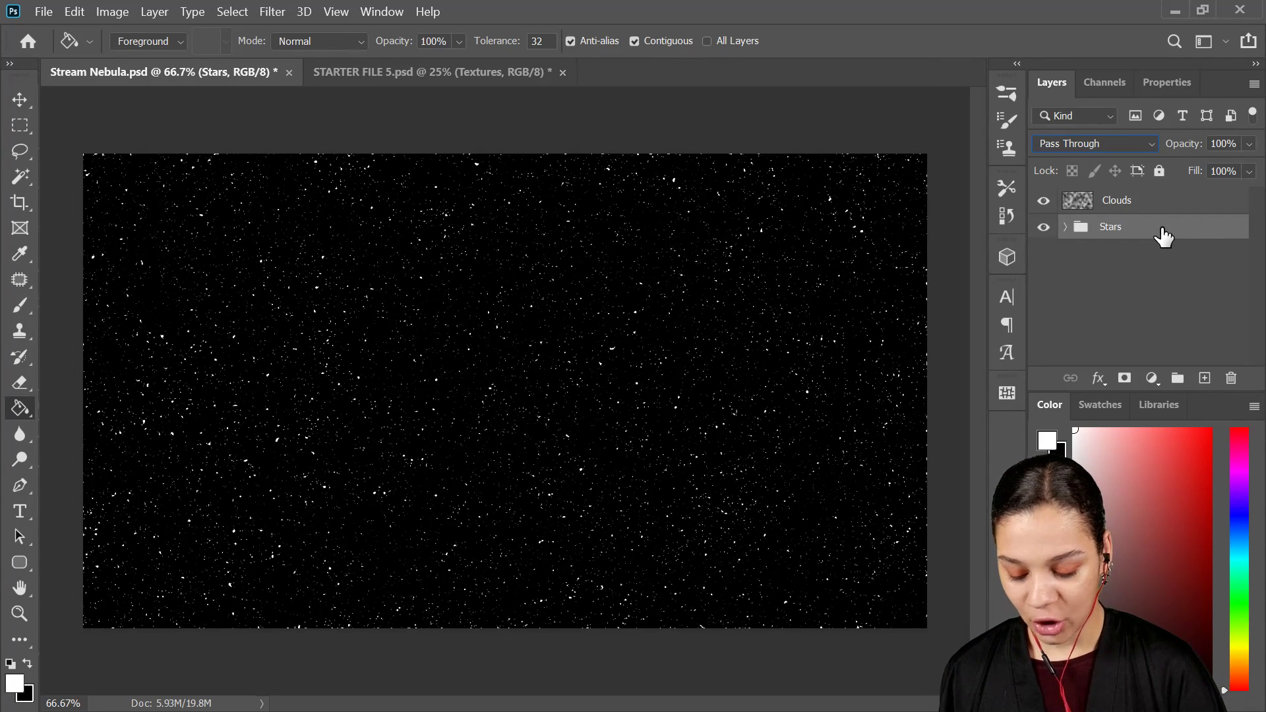
Step: Add a new layer directly above the Stars group and name it Nebula
key("ctrl+shift+alt+n")
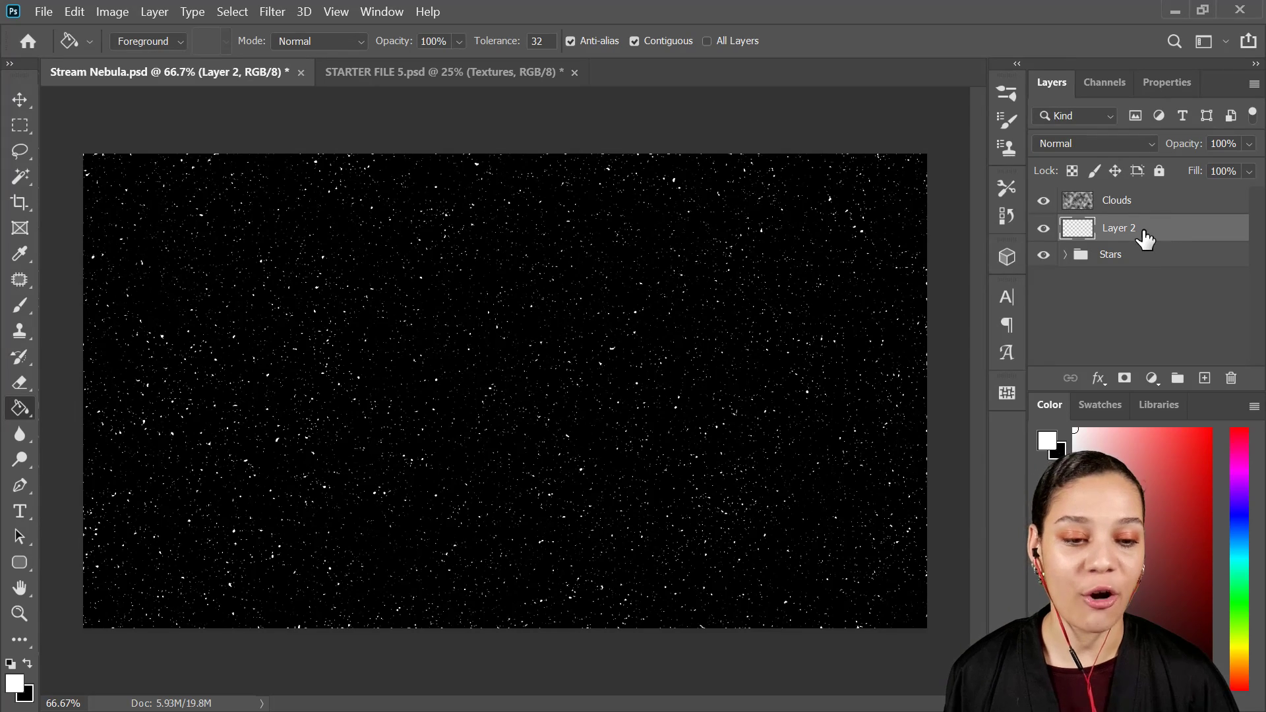
double_click(1135, 229)
type("Nebula")
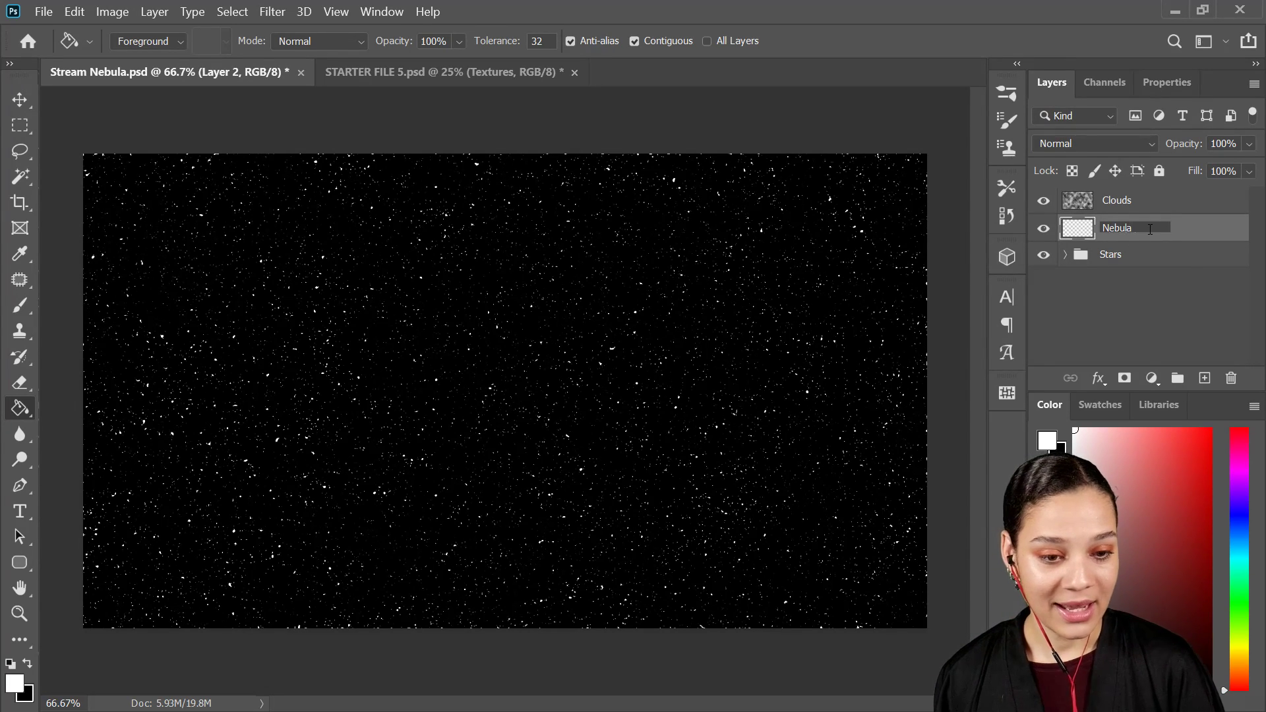
key("Return")
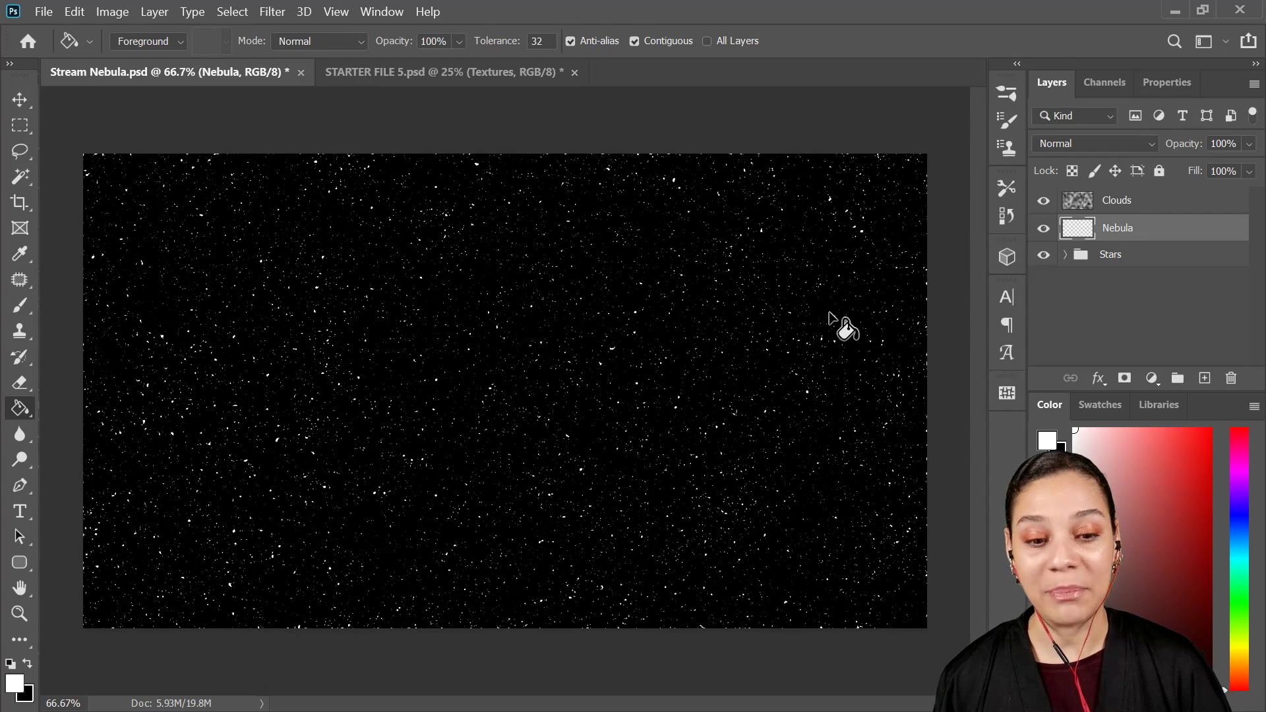
Step: Paint soft blue patches across the Nebula layer with the Brush tool at 10% opacity
key("b")
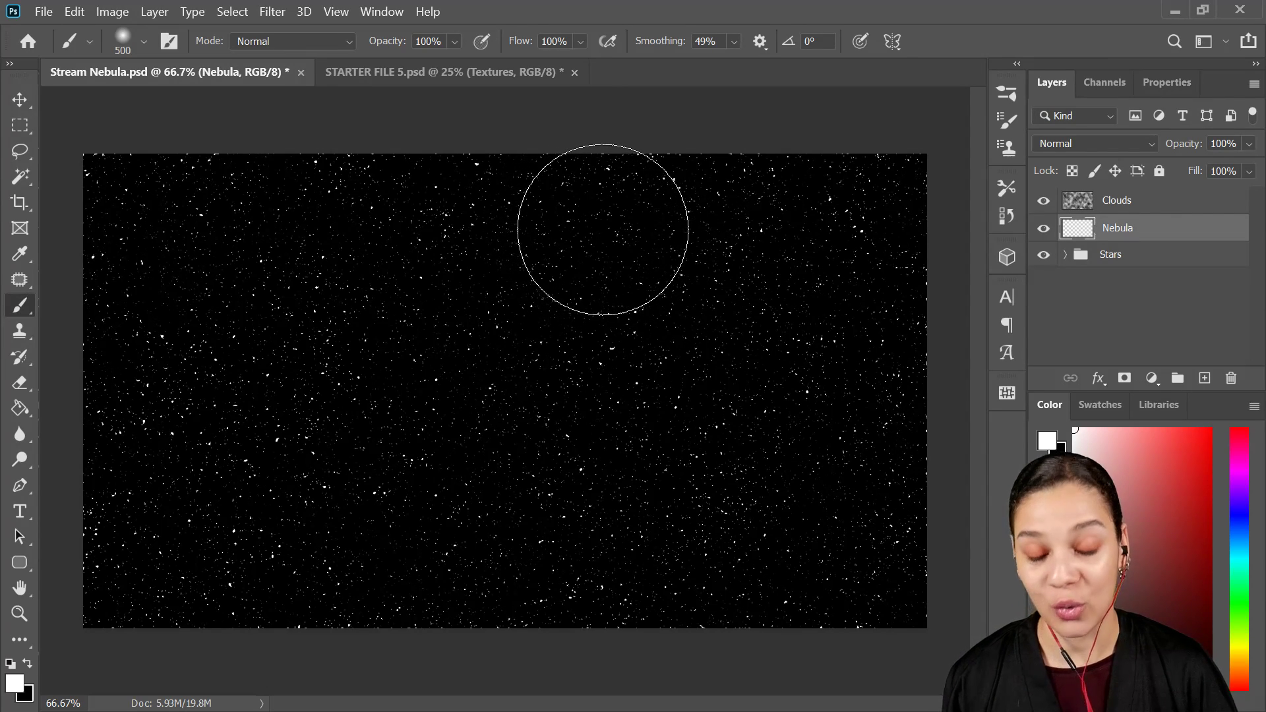
key("1")
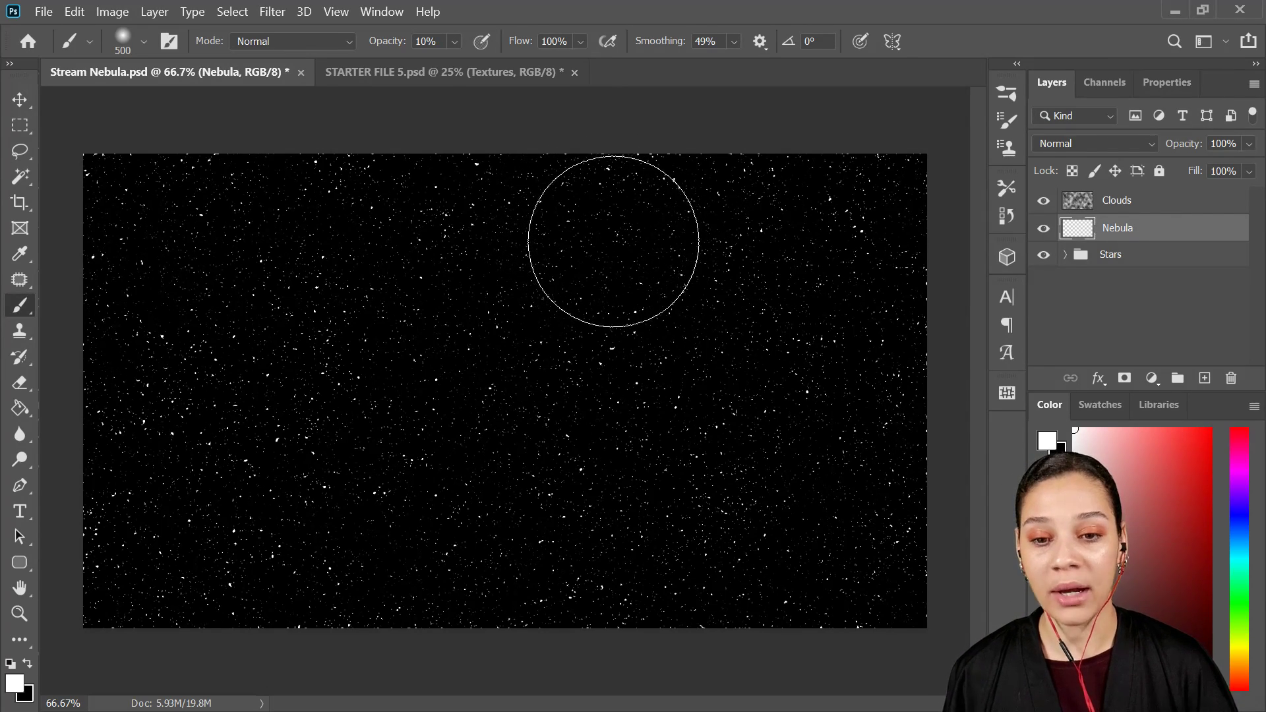
left_click(454, 45)
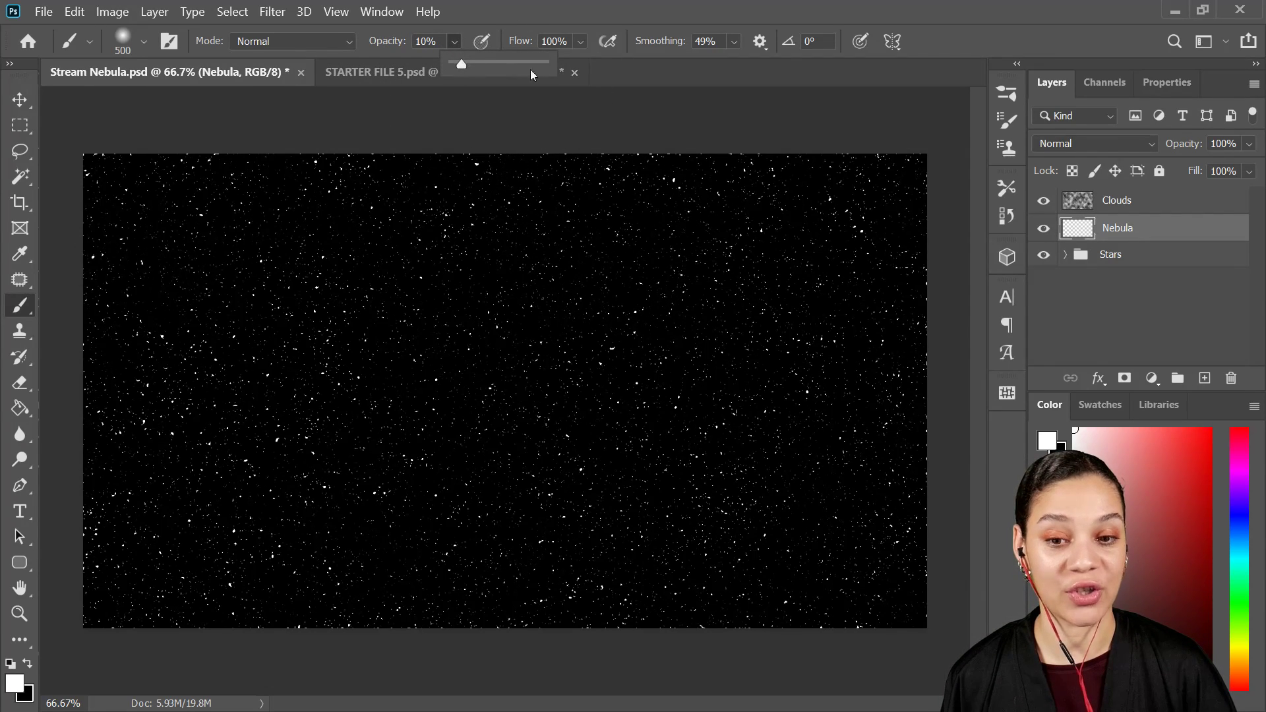
left_click(1196, 334)
left_click(1195, 334)
left_click(1150, 235)
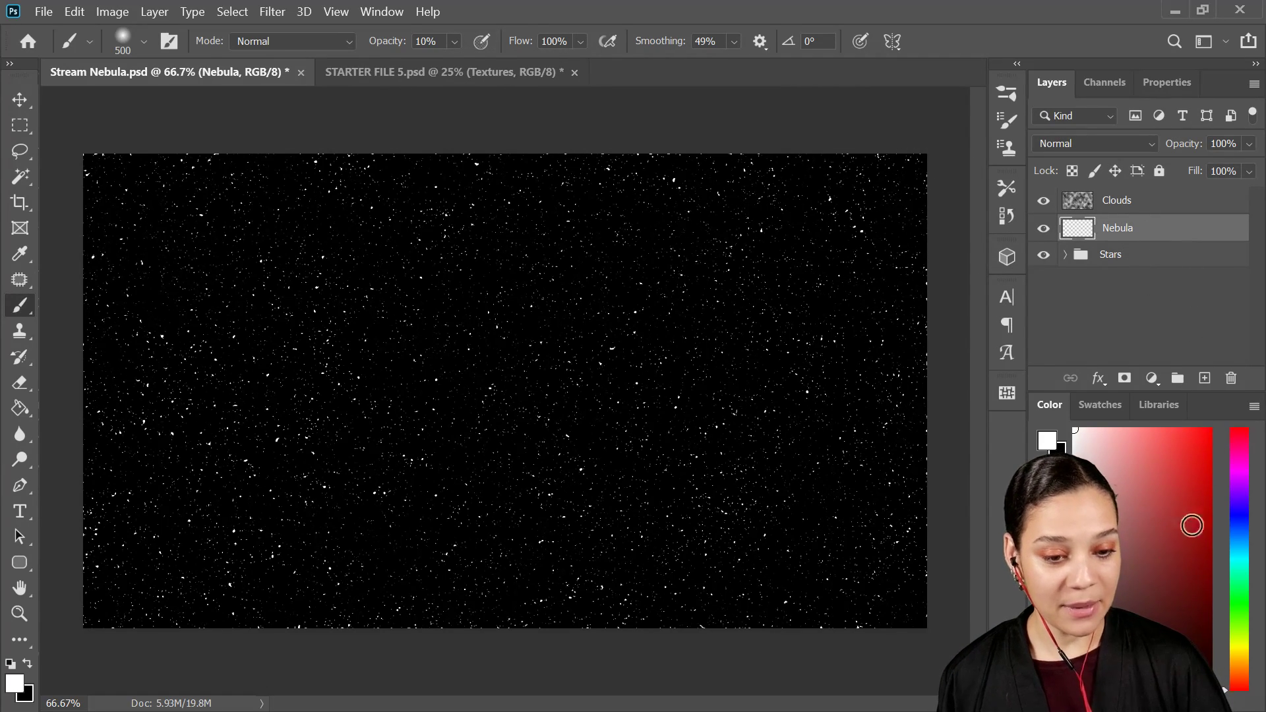
left_click(1243, 538)
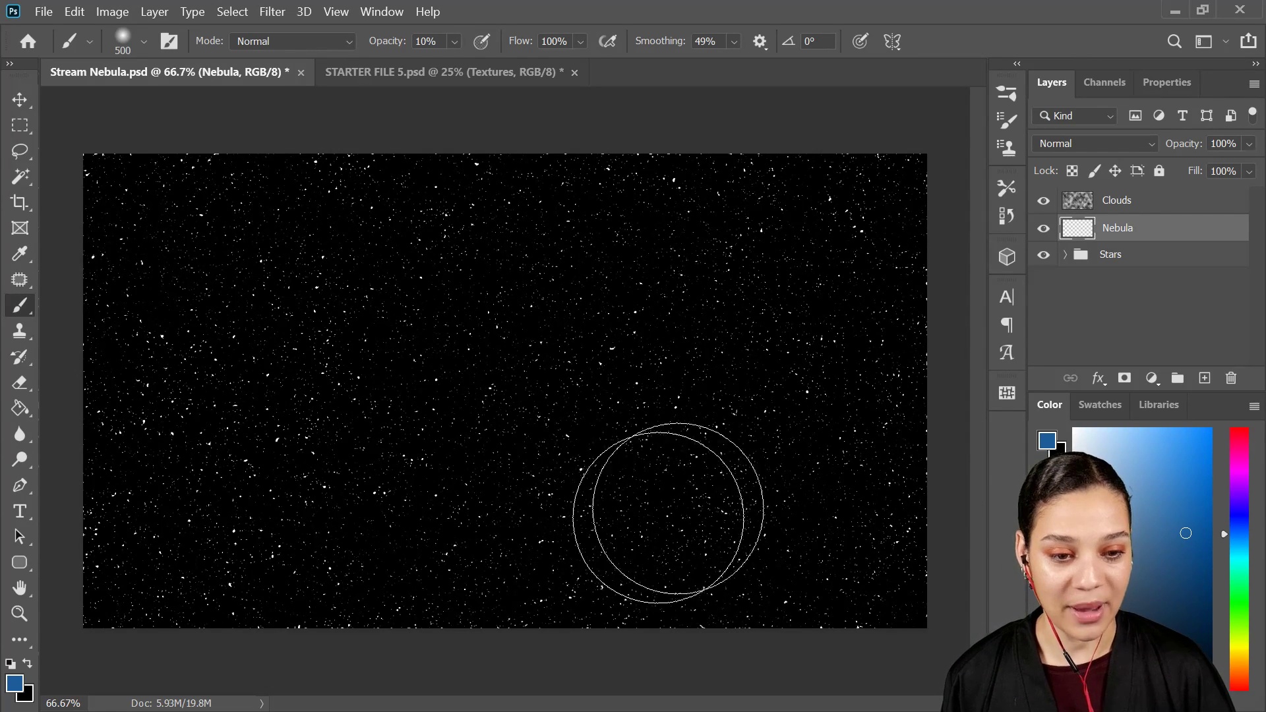
mouse_move(343, 343)
left_mouse_down()
mouse_move(372, 356)
mouse_move(341, 391)
mouse_move(273, 316)
mouse_move(270, 349)
mouse_move(412, 404)
mouse_move(328, 387)
mouse_move(514, 451)
mouse_move(546, 455)
mouse_move(524, 432)
mouse_move(665, 461)
mouse_move(528, 431)
mouse_move(687, 443)
mouse_move(685, 429)
mouse_move(782, 414)
mouse_move(791, 391)
mouse_move(830, 381)
mouse_move(825, 346)
mouse_move(725, 274)
left_mouse_up()
mouse_move(435, 347)
left_mouse_down()
mouse_move(253, 257)
mouse_move(285, 297)
mouse_move(193, 374)
mouse_move(200, 463)
mouse_move(182, 447)
mouse_move(195, 422)
left_mouse_up()
mouse_move(373, 455)
left_mouse_down()
mouse_move(365, 418)
mouse_move(515, 422)
mouse_move(525, 443)
mouse_move(537, 420)
mouse_move(613, 477)
mouse_move(808, 526)
mouse_move(651, 499)
left_mouse_up()
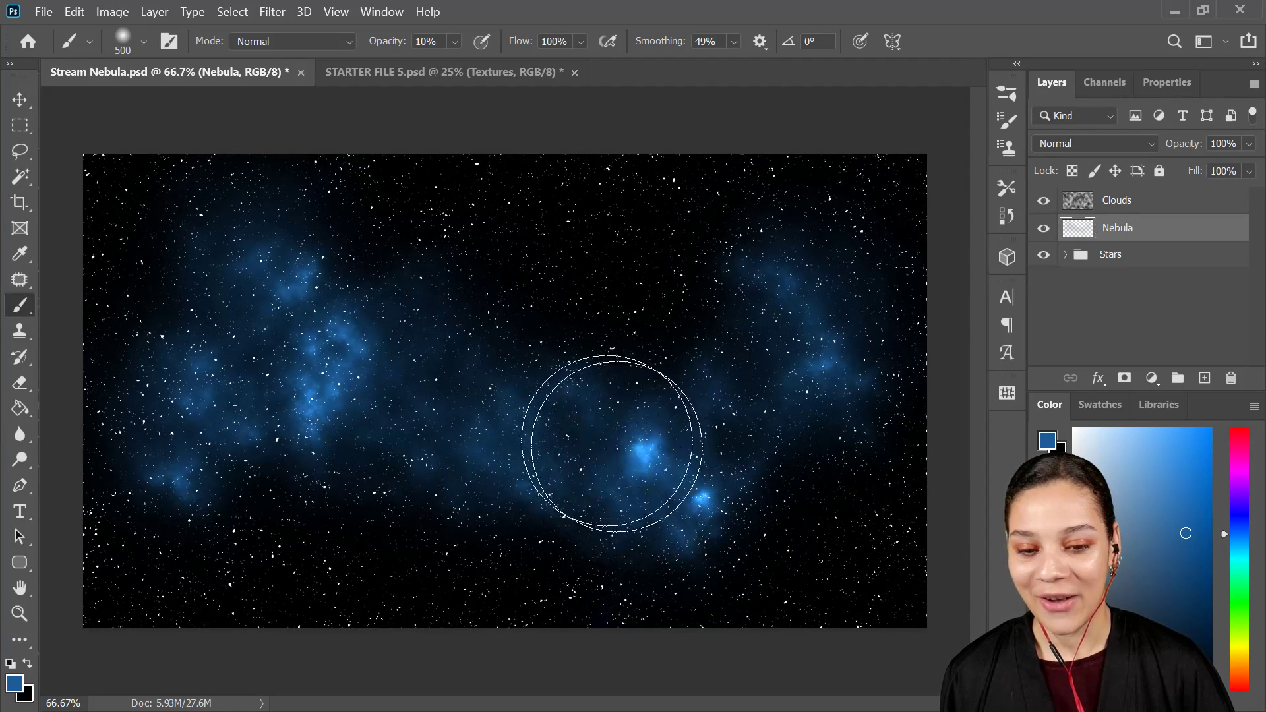
mouse_move(391, 321)
left_mouse_down()
mouse_move(302, 288)
mouse_move(385, 333)
left_mouse_up()
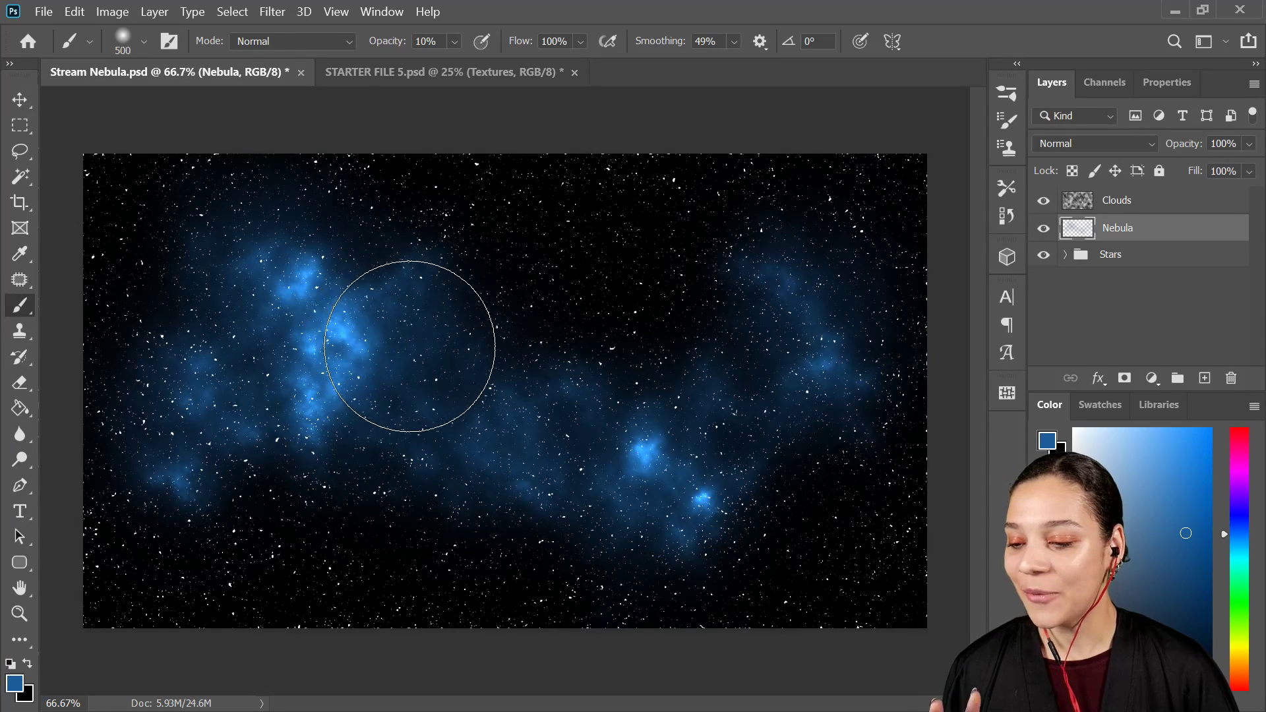
mouse_move(850, 354)
left_mouse_down()
mouse_move(732, 303)
mouse_move(800, 328)
left_mouse_up()
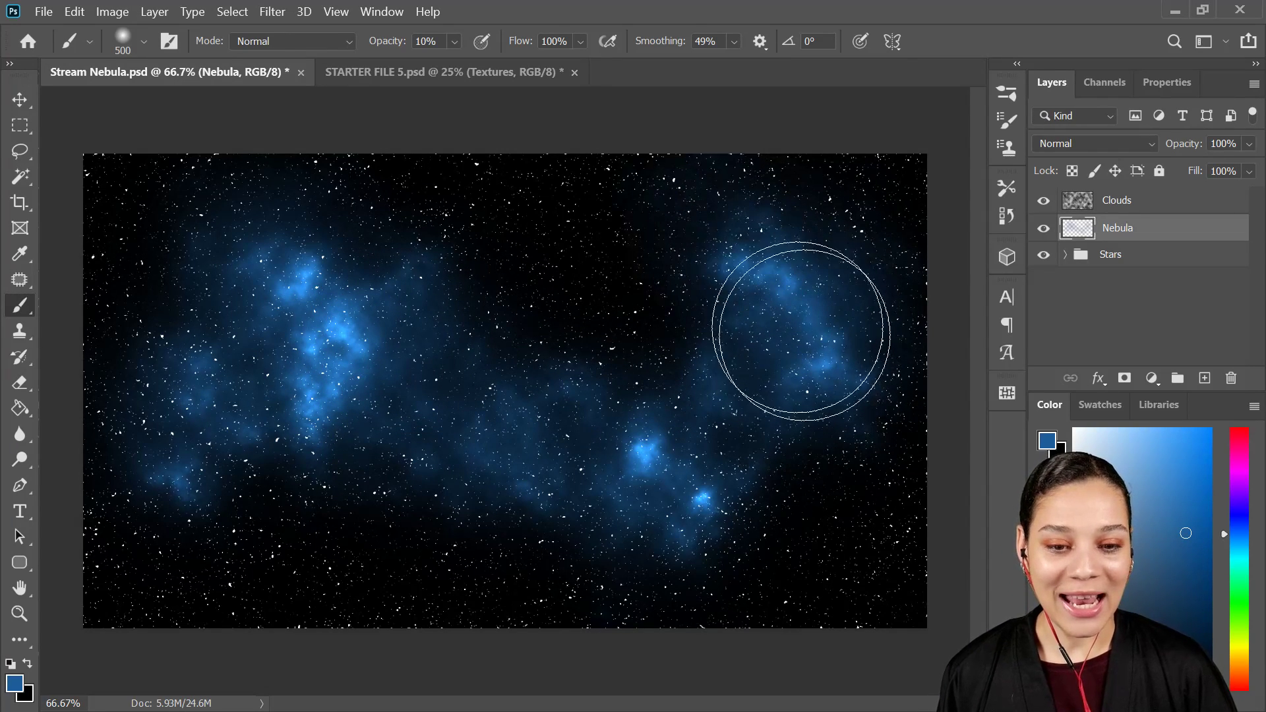
Step: Brush green over and between the blue patches on both sides of the nebula
left_click(1239, 582)
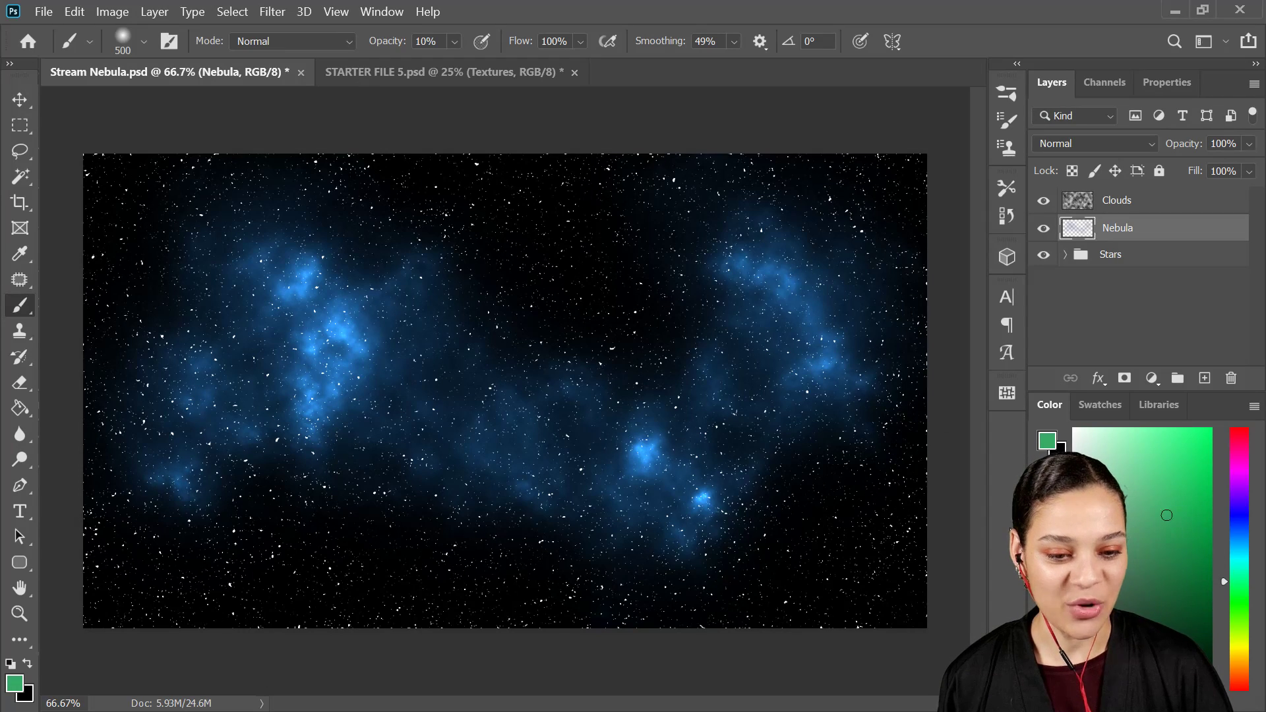
left_click_drag(791, 478, 792, 437)
left_click_drag(705, 424, 761, 411)
mouse_move(713, 364)
left_mouse_down()
mouse_move(772, 332)
mouse_move(687, 419)
mouse_move(749, 291)
left_mouse_up()
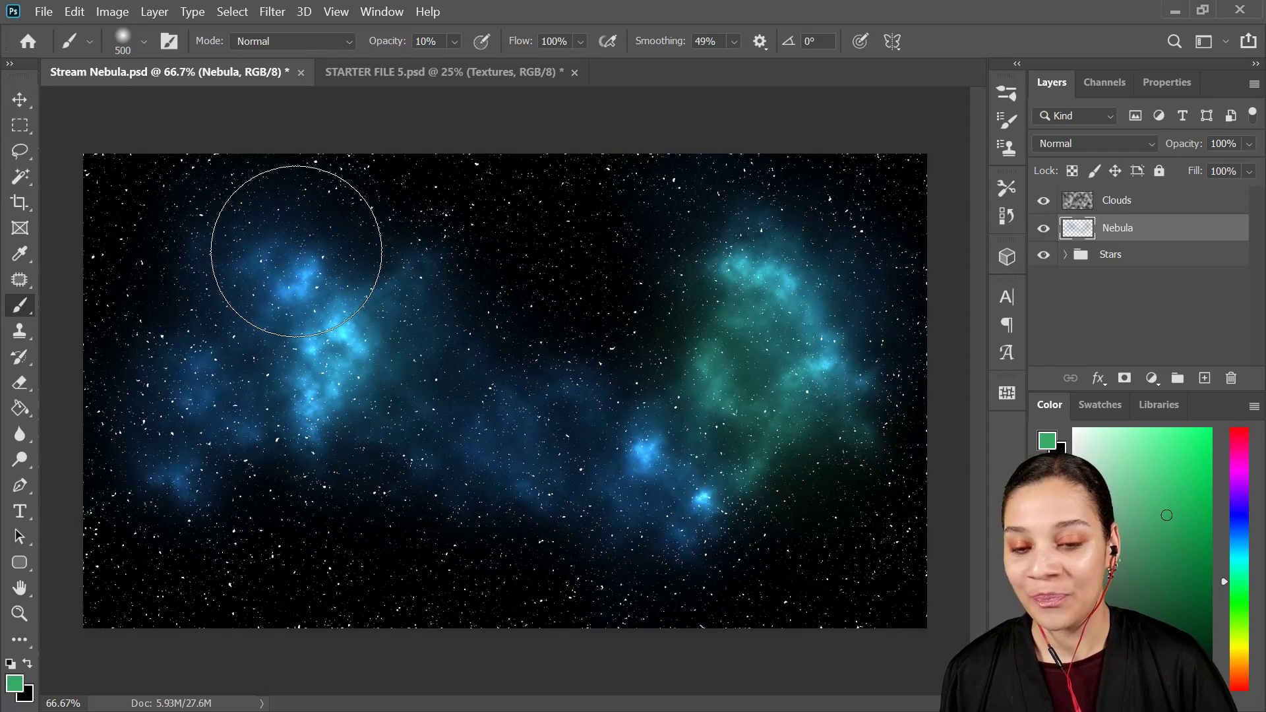
left_click(296, 253)
left_click(232, 291)
left_click(227, 335)
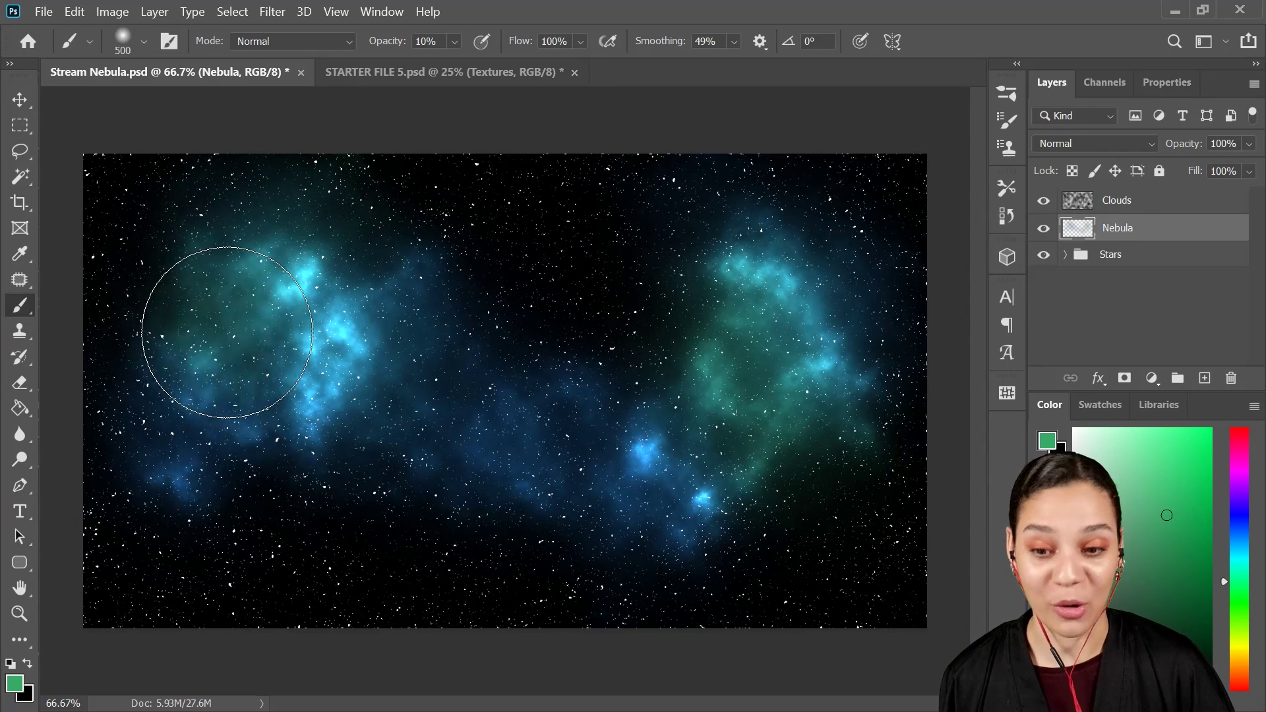
left_click(348, 456)
left_click(445, 437)
left_click(440, 450)
left_click(523, 443)
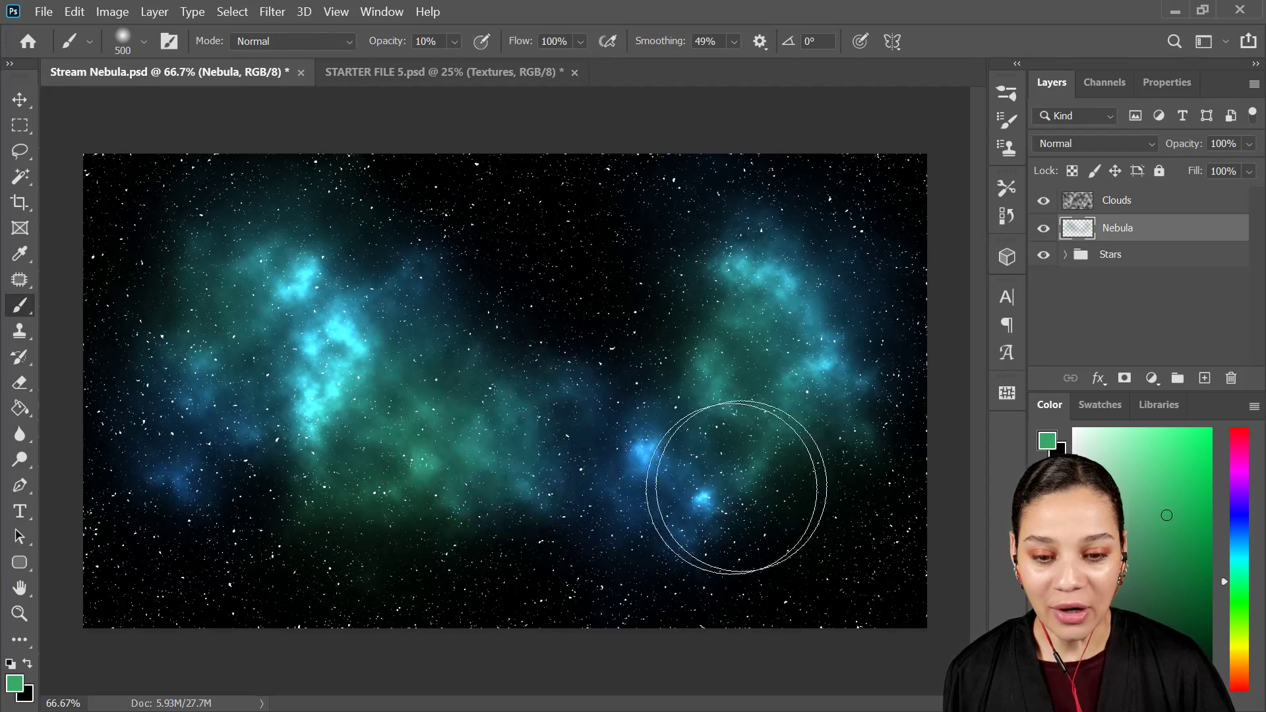
Step: Change the foreground color from green to a medium blue
left_click(1245, 536)
left_click(1245, 529)
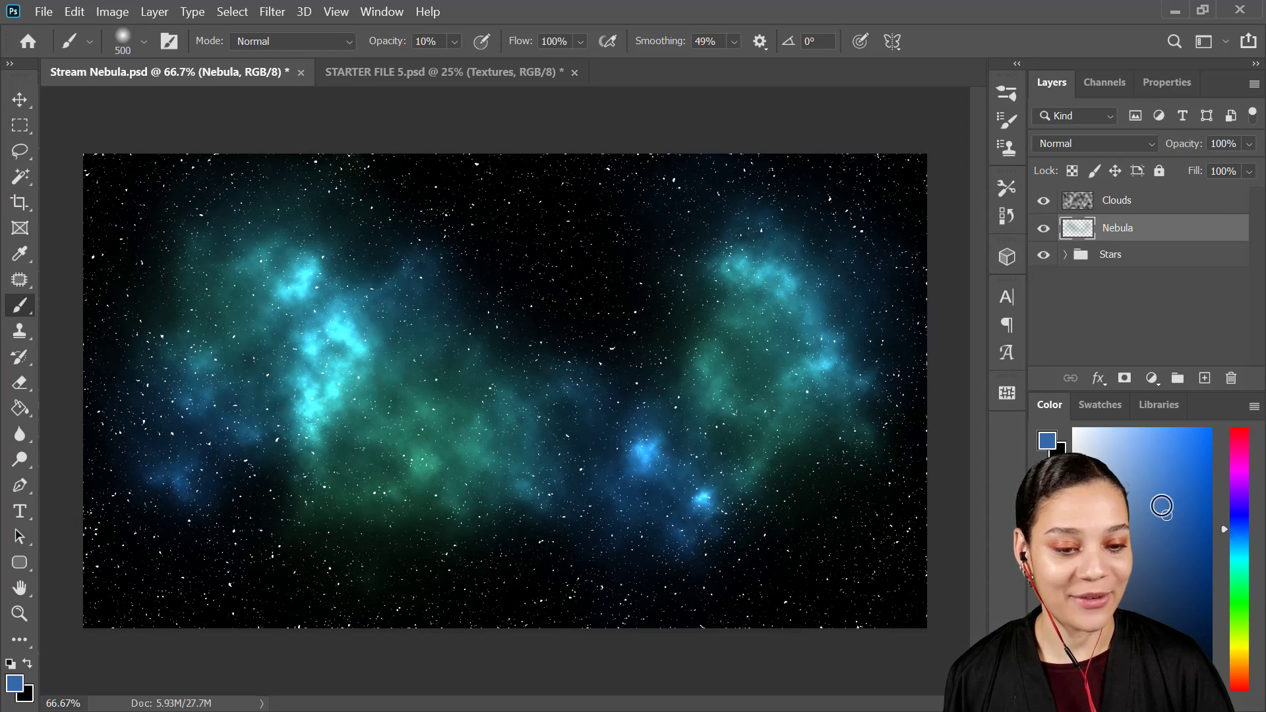
left_click(1165, 497)
left_click(386, 325)
left_click(393, 323)
left_click(421, 409)
key("ctrl+z")
key("ctrl+z")
key("ctrl+z")
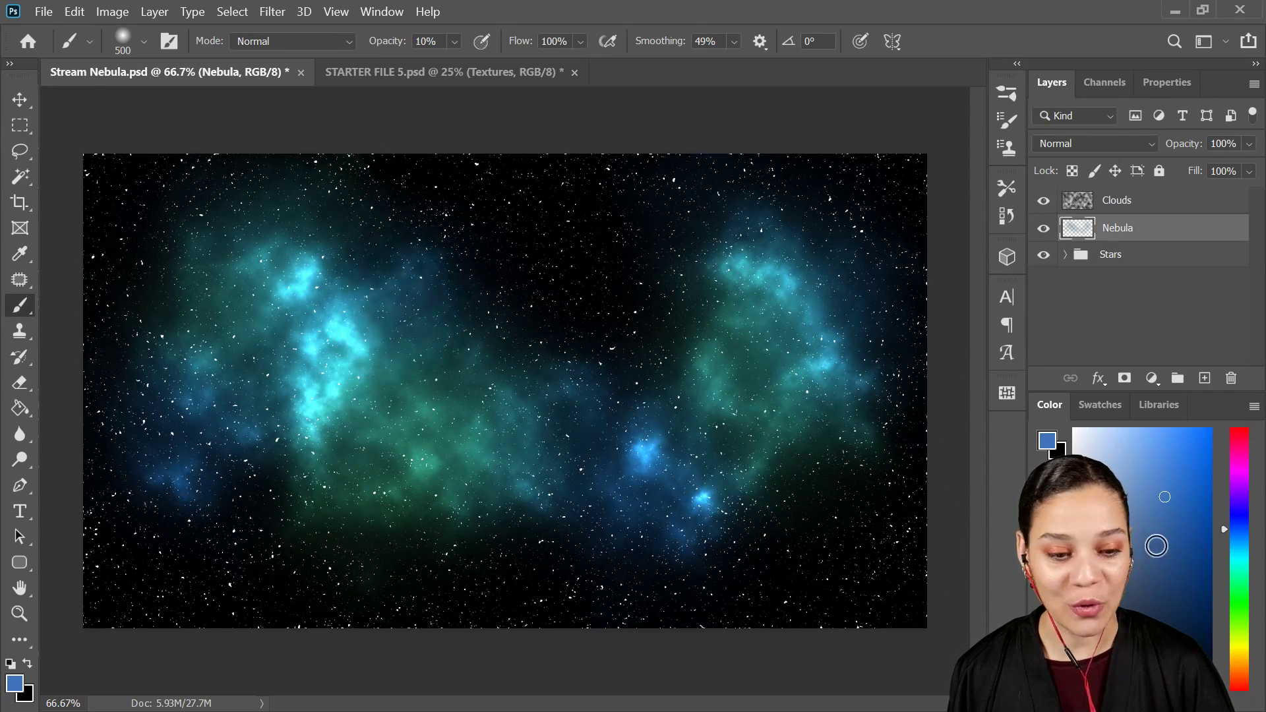
Step: Darken the foreground blue and brush a faint deep blue haze around the nebula patches
left_click(1186, 607)
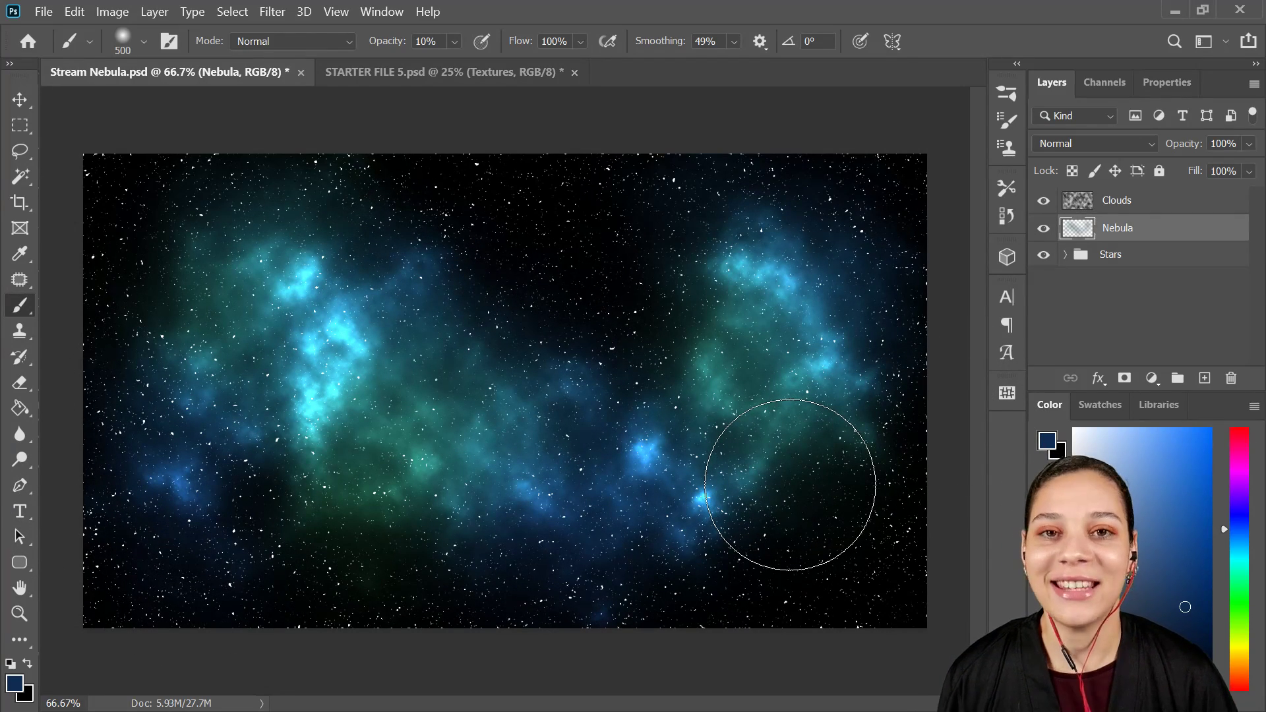
Step: Duplicate Layer 1 from the Stars group, place the copy above Clouds, and collapse the group
left_click(1062, 264)
left_click(1066, 257)
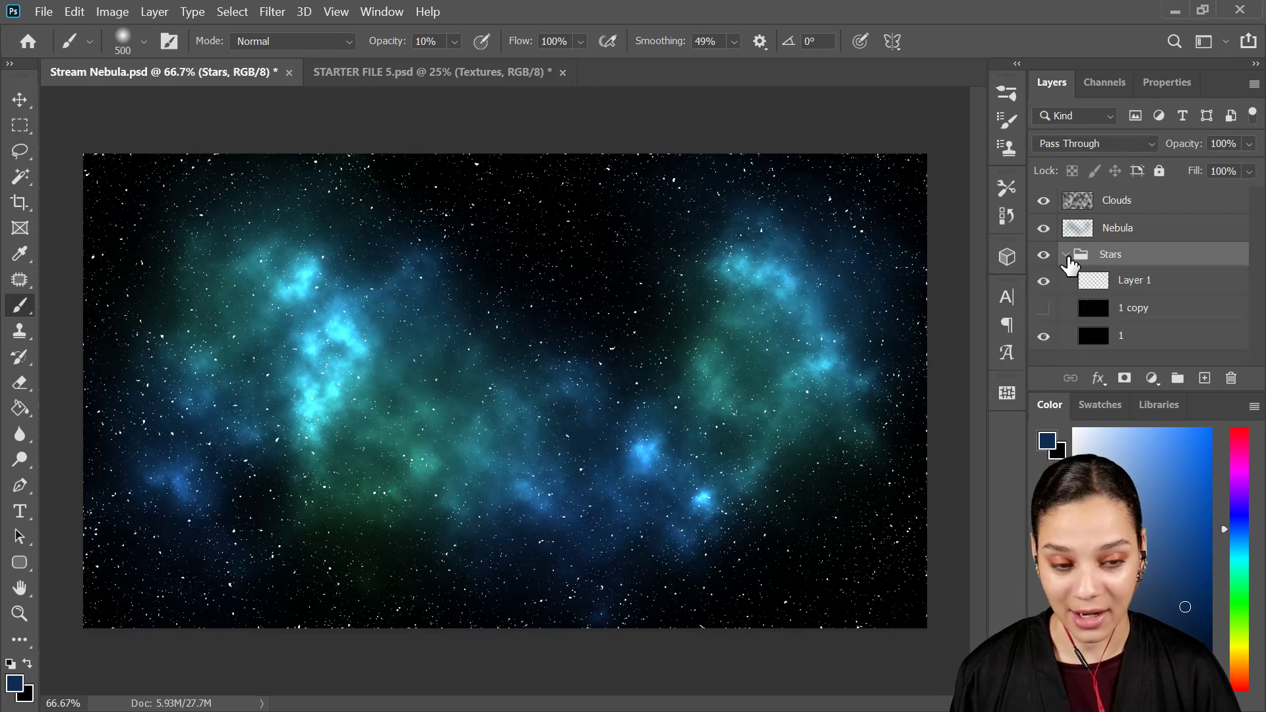
left_click(1209, 293)
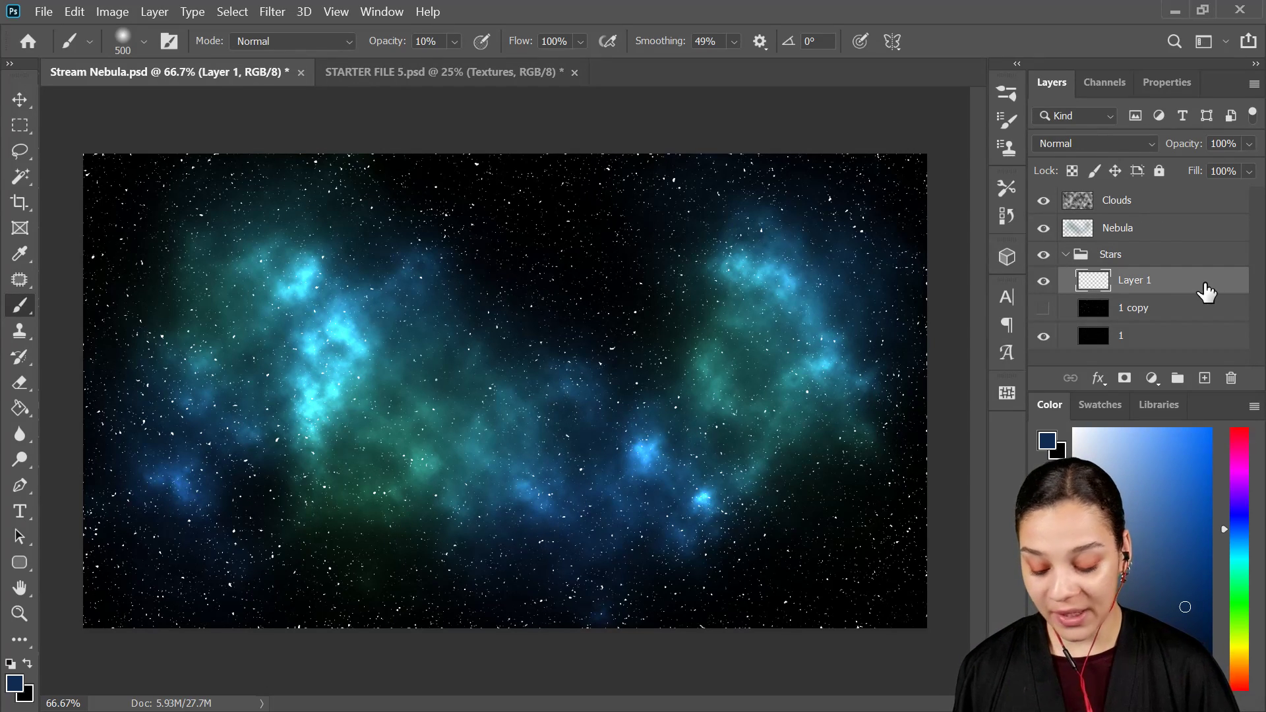
key("ctrl+j")
left_click_drag(1203, 290, 1179, 212)
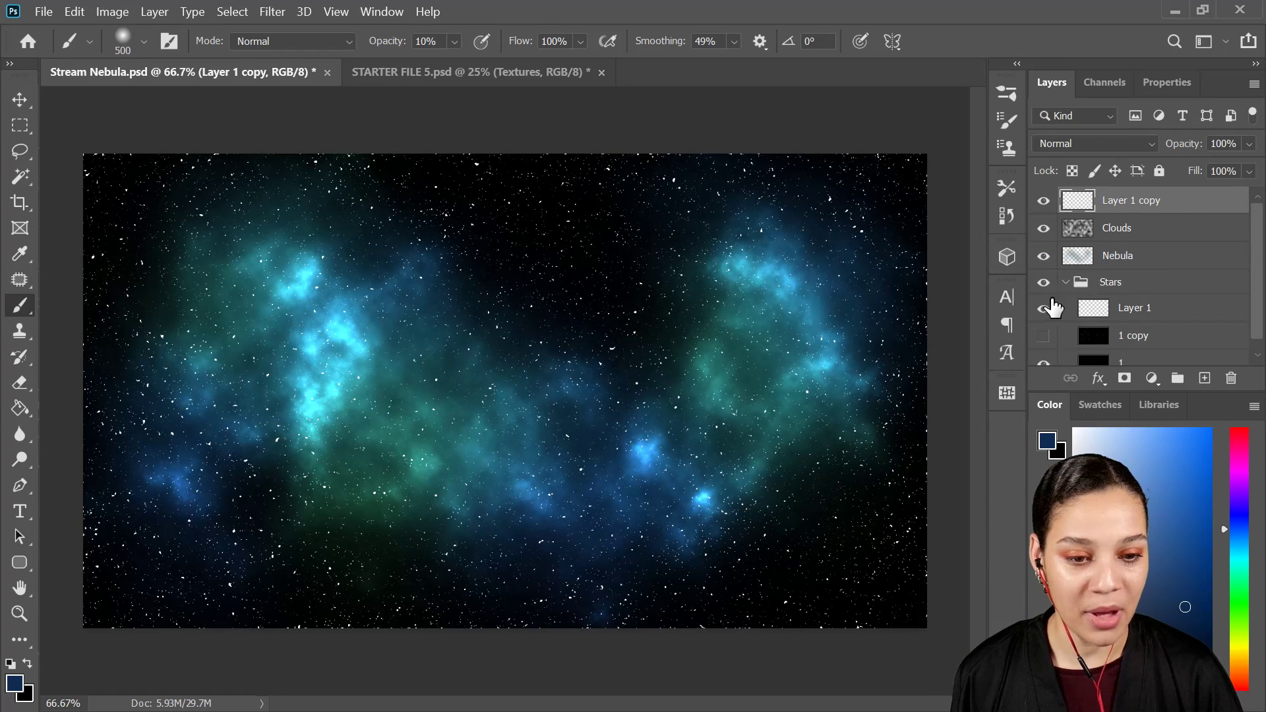
left_click(1068, 283)
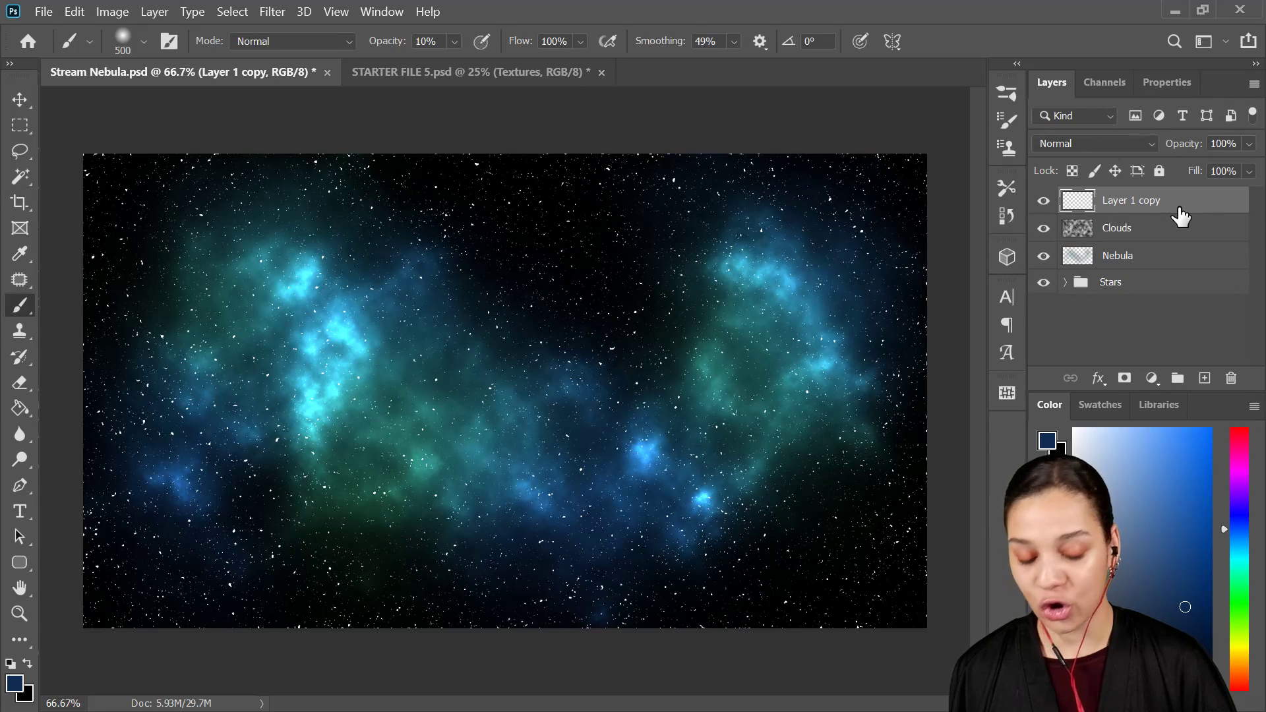
Step: Free-transform Layer 1 copy by enlarging, rotating and repositioning its stars over the canvas, and inspect the result at 100% zoom
key("ctrl+t")
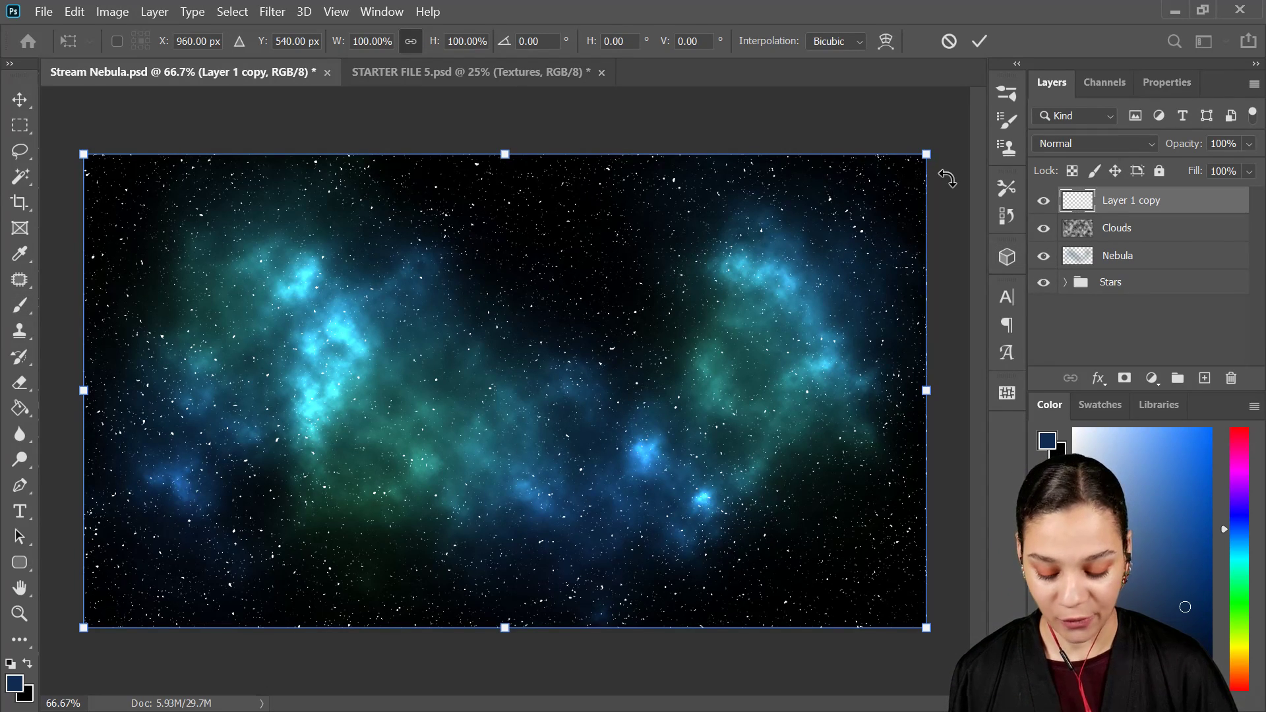
key("ctrl+minus")
left_click_drag(824, 221, 967, 113)
left_click_drag(907, 283, 816, 325)
left_click_drag(904, 132, 966, 290)
left_click_drag(769, 373, 657, 364)
left_click_drag(712, 424, 791, 426)
key("Return")
key("b")
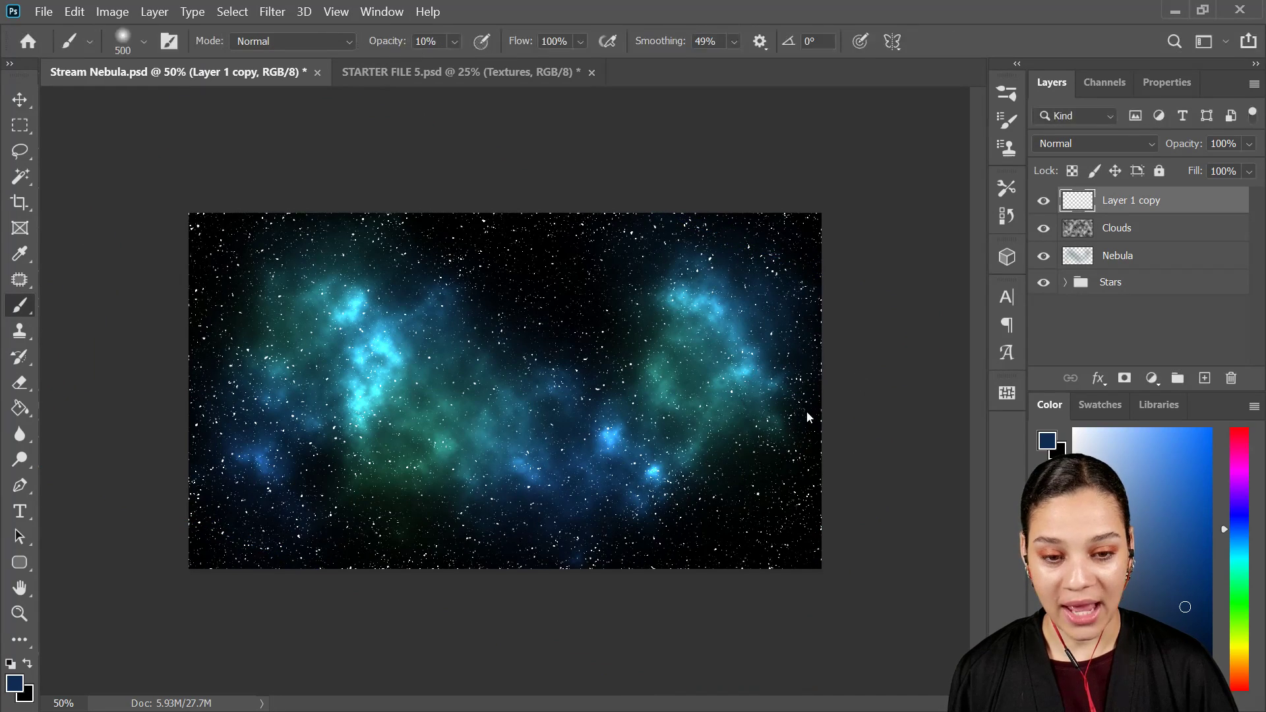
key("e")
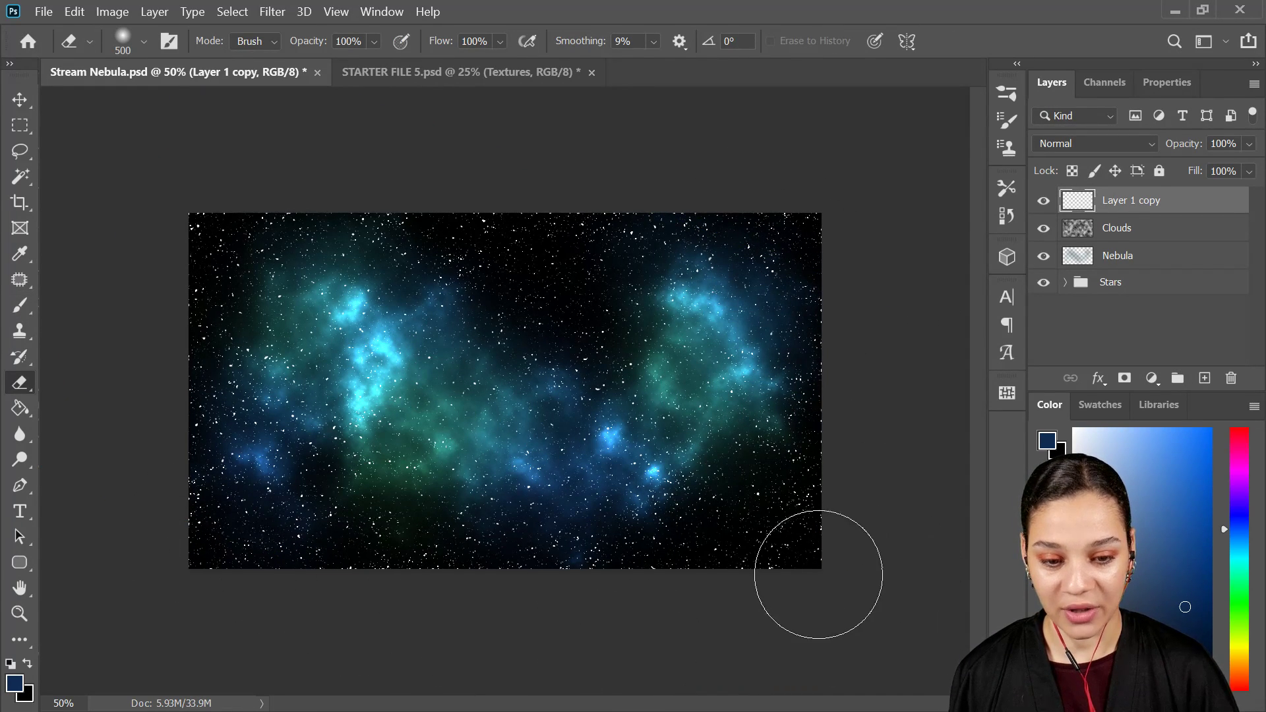
key("ctrl+1")
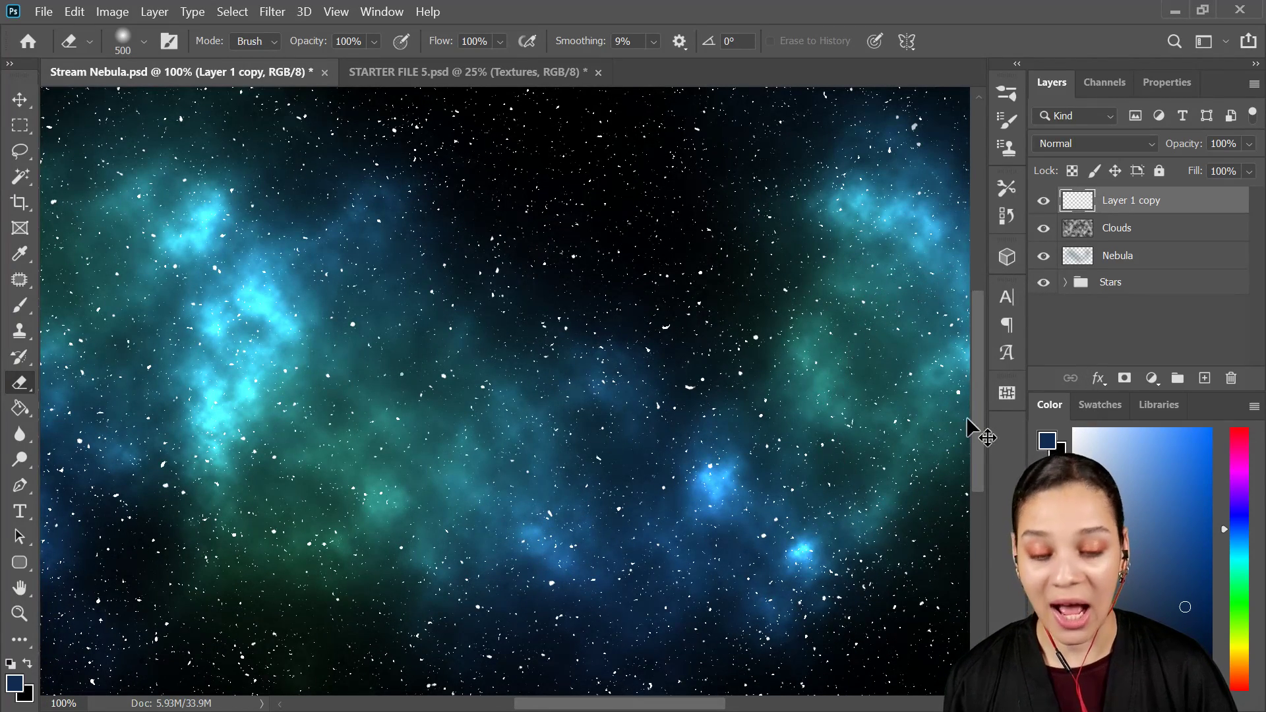
key("ctrl+minus")
Step: Add a layer above Nebula and draw dark blue foreground-to-transparent gradients at 11% opacity from the canvas's lower-left corner inward
left_click(1174, 266)
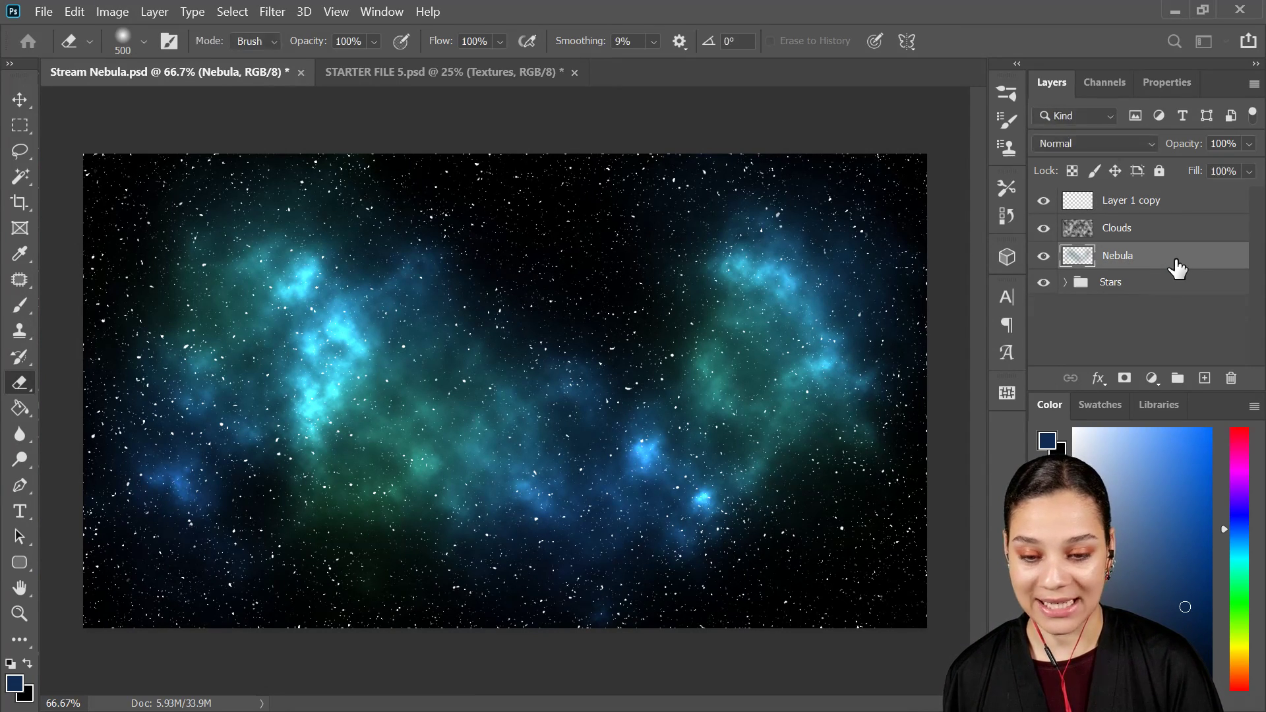
key("ctrl+shift+alt+n")
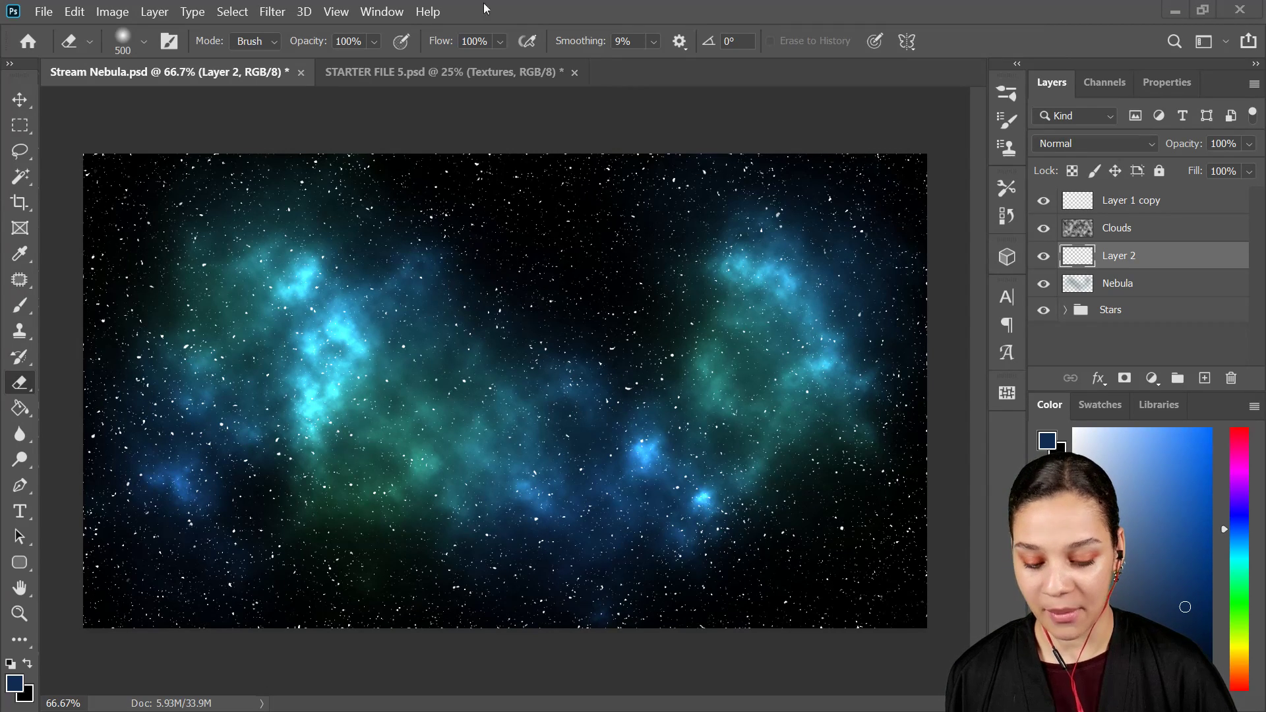
left_click(25, 414)
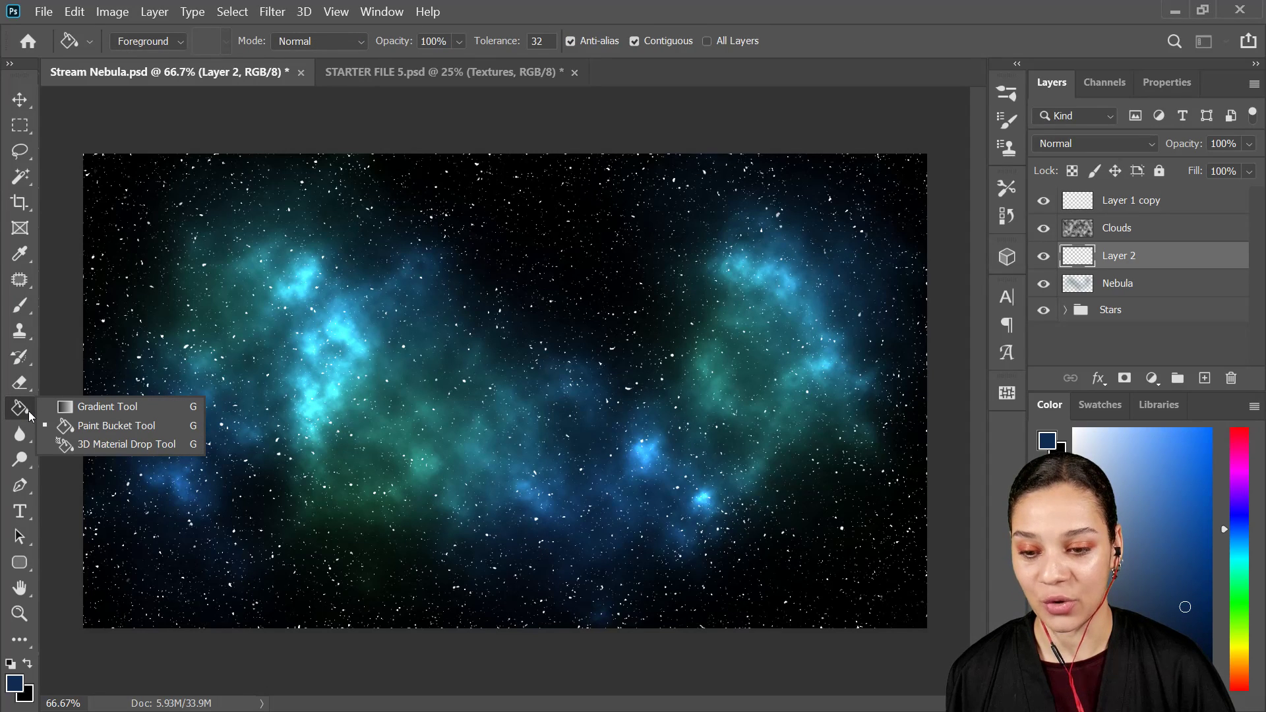
left_click(107, 406)
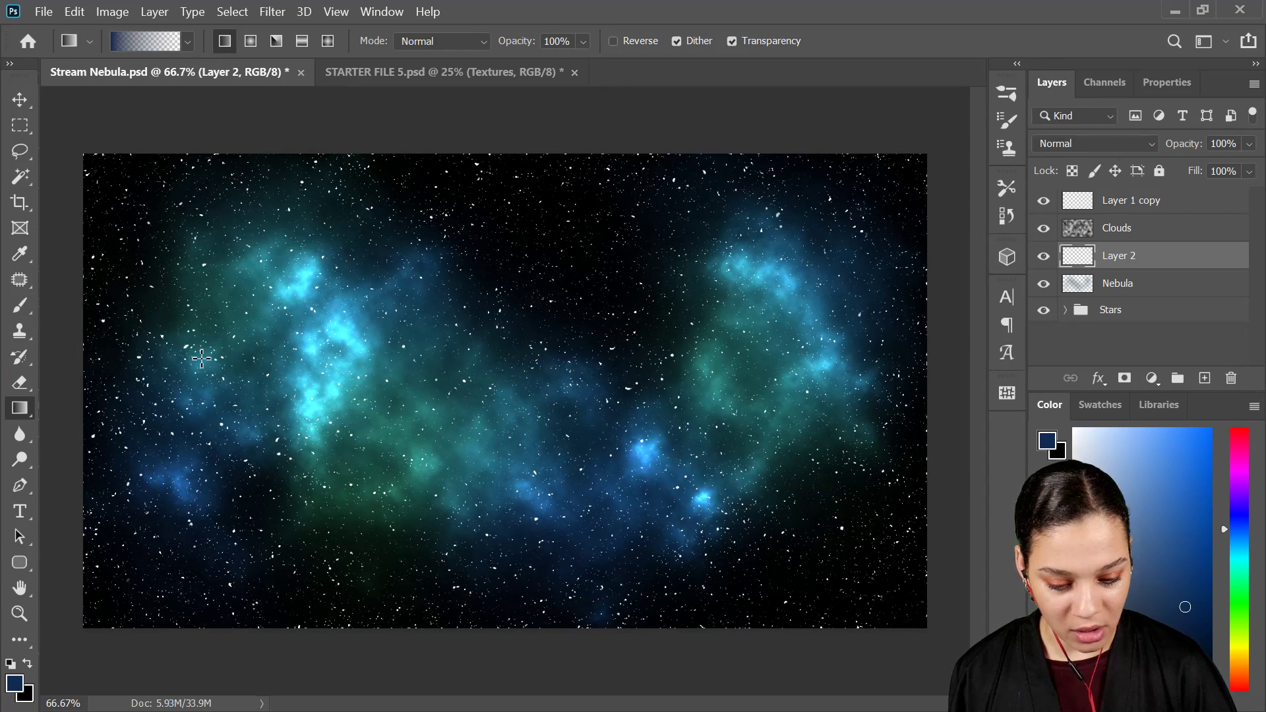
left_click(583, 42)
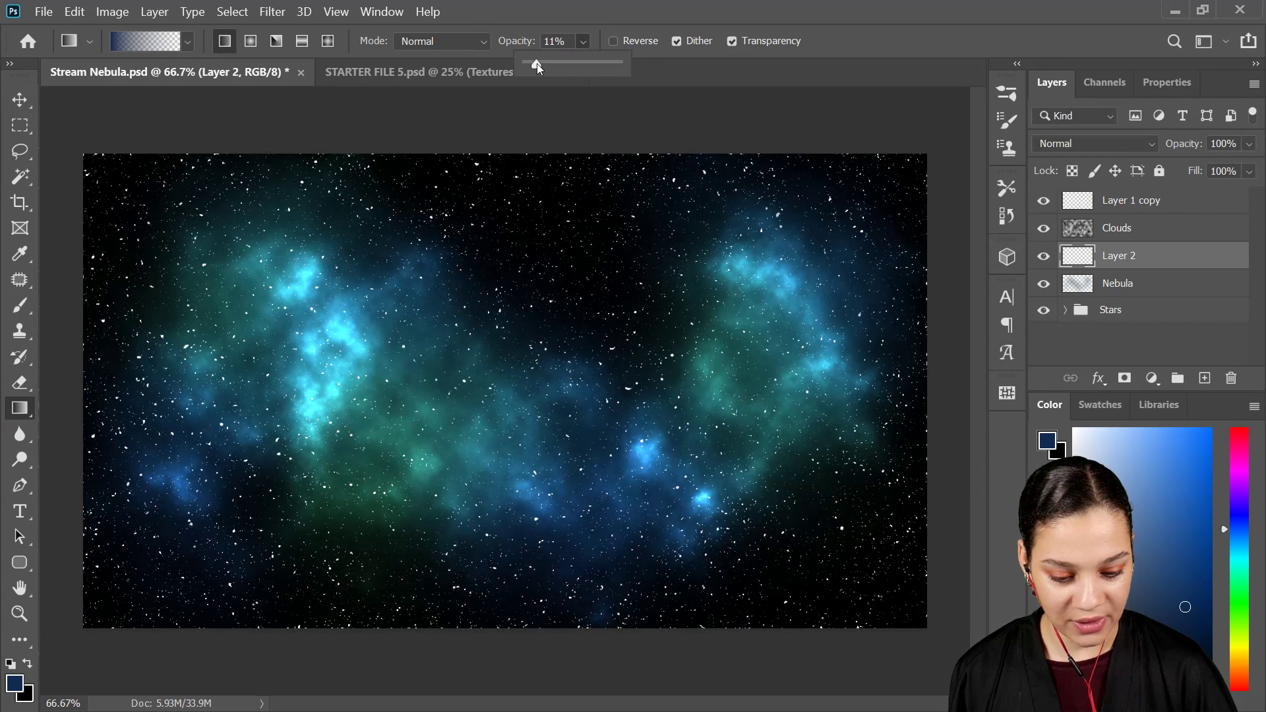
left_click_drag(95, 643, 347, 368)
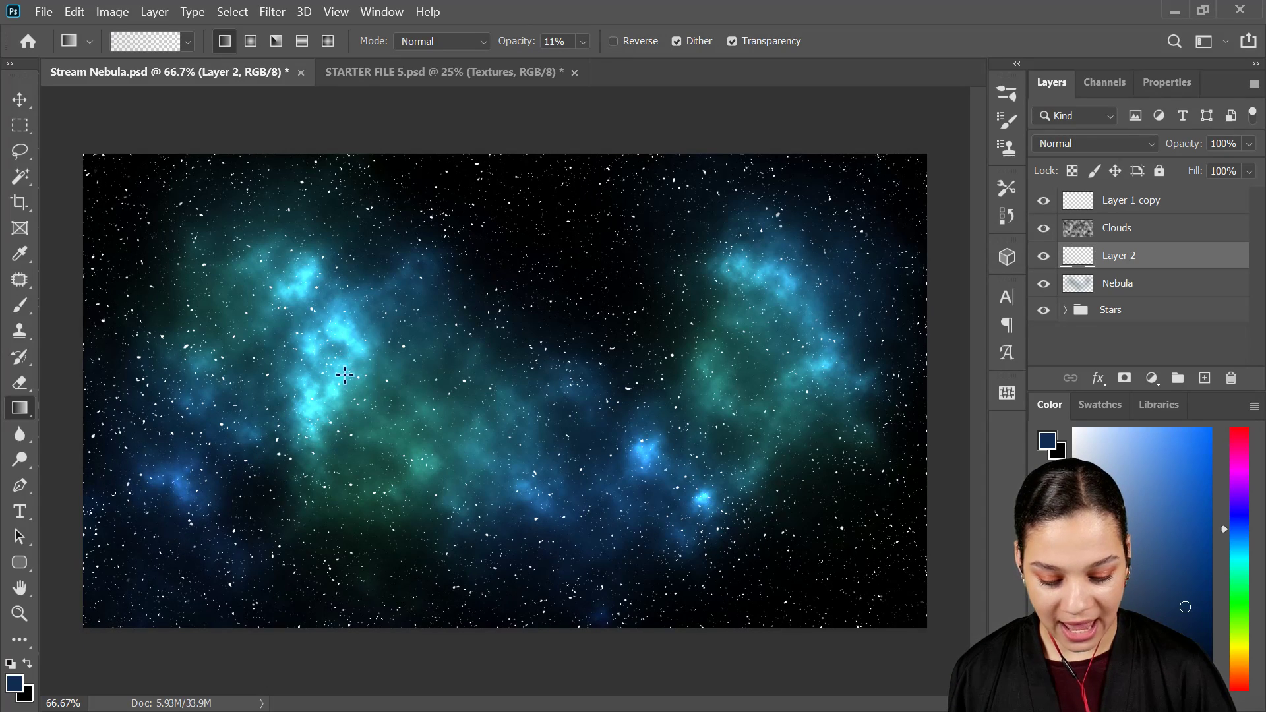
left_click_drag(407, 445, 416, 462)
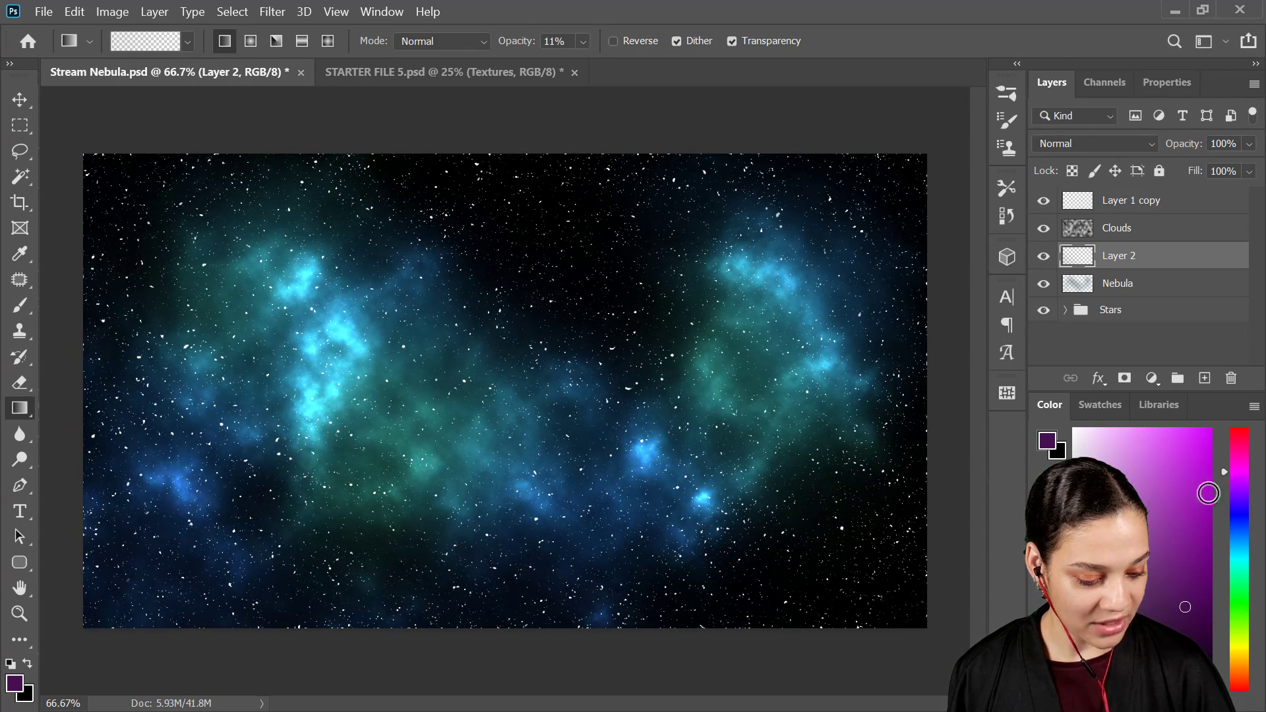
Step: Set the foreground color to purple and draw gradients from the canvas's upper-right corner inward
left_click(1178, 559)
left_click_drag(951, 175, 730, 305)
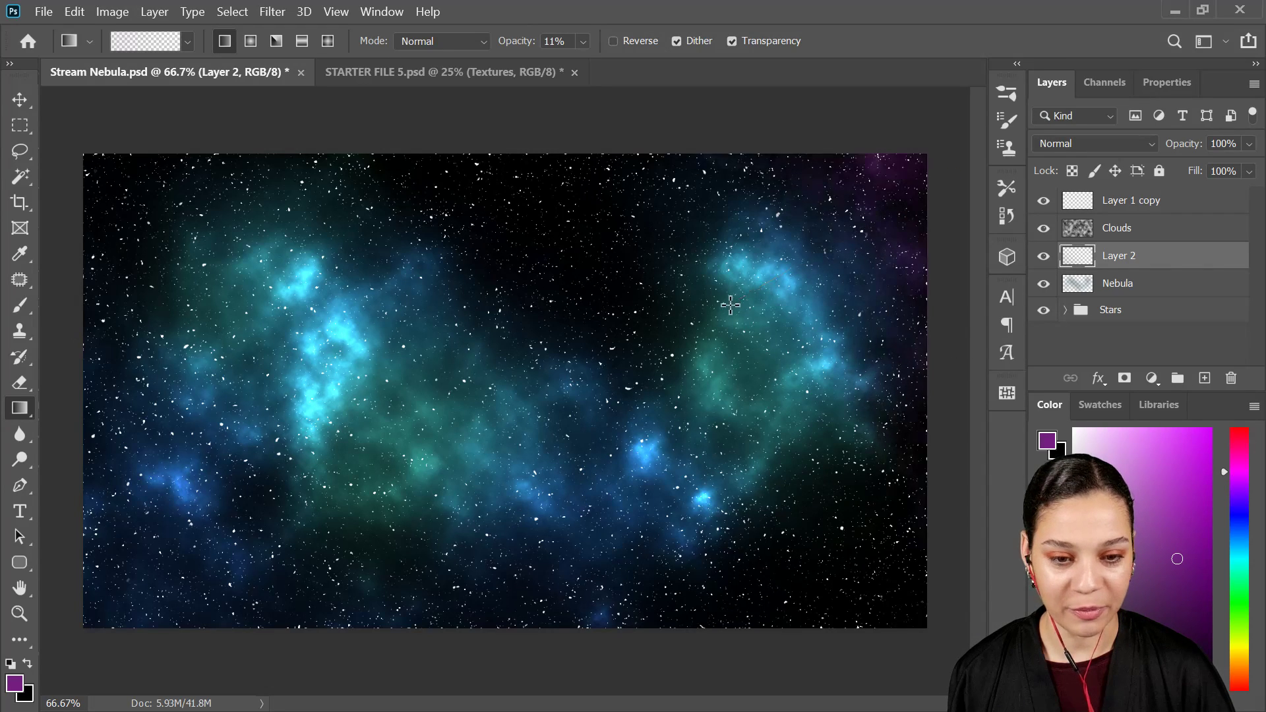
left_click_drag(947, 173, 547, 223)
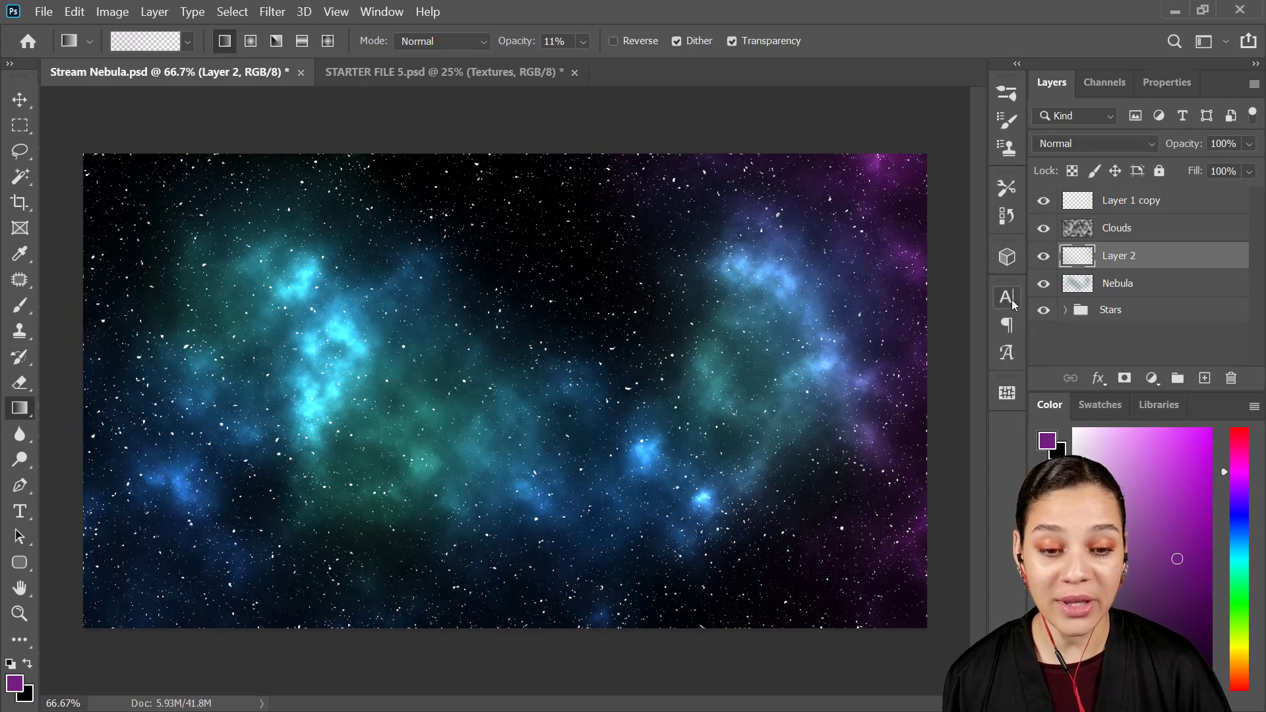
Step: Undo the last purple gradient strokes on Layer 2
key("ctrl+z")
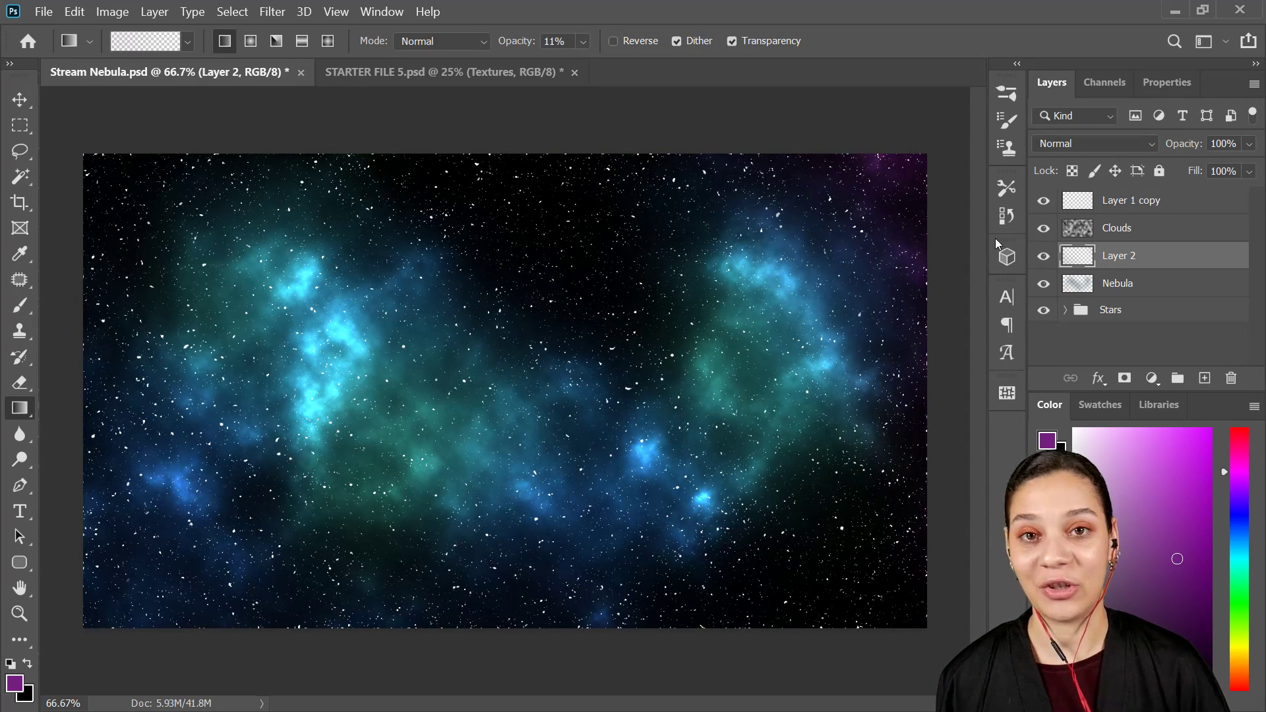
Step: Select Layer 1 copy, choose the Hard Round Pressure Size brush at 100% opacity, and reset the foreground and background colors to default
left_click(1186, 208)
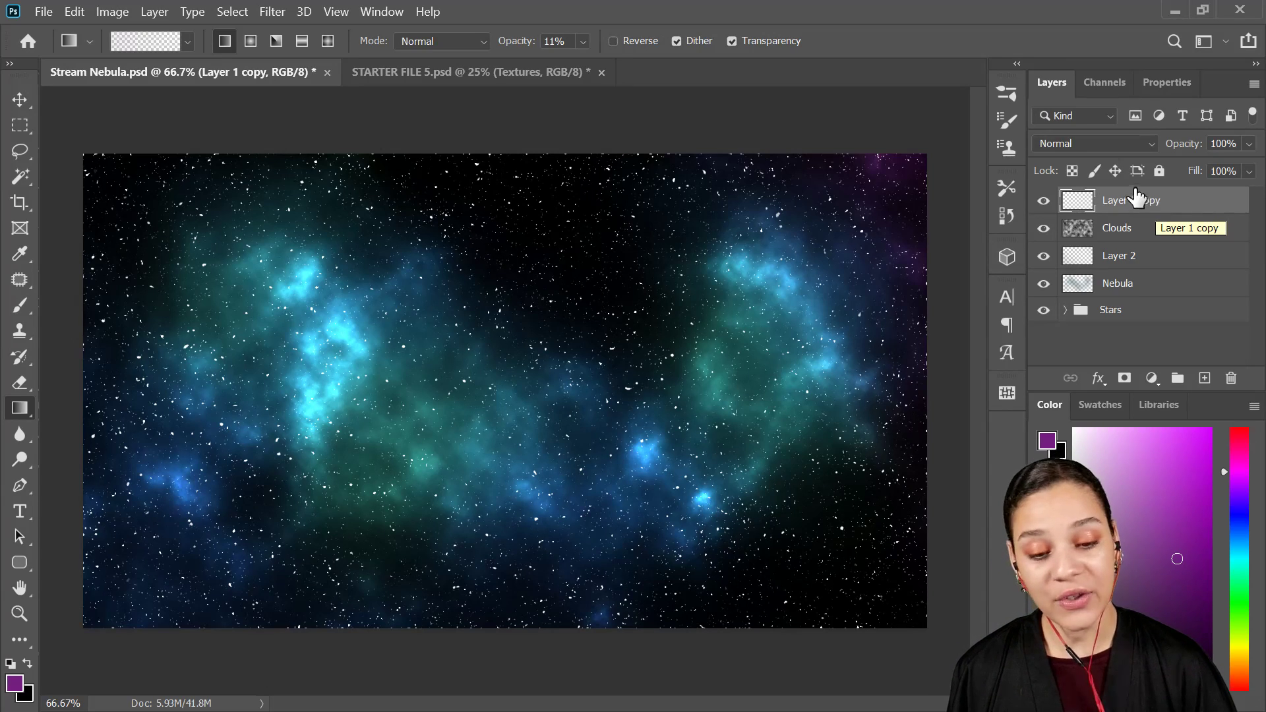
key("b")
right_click(534, 297)
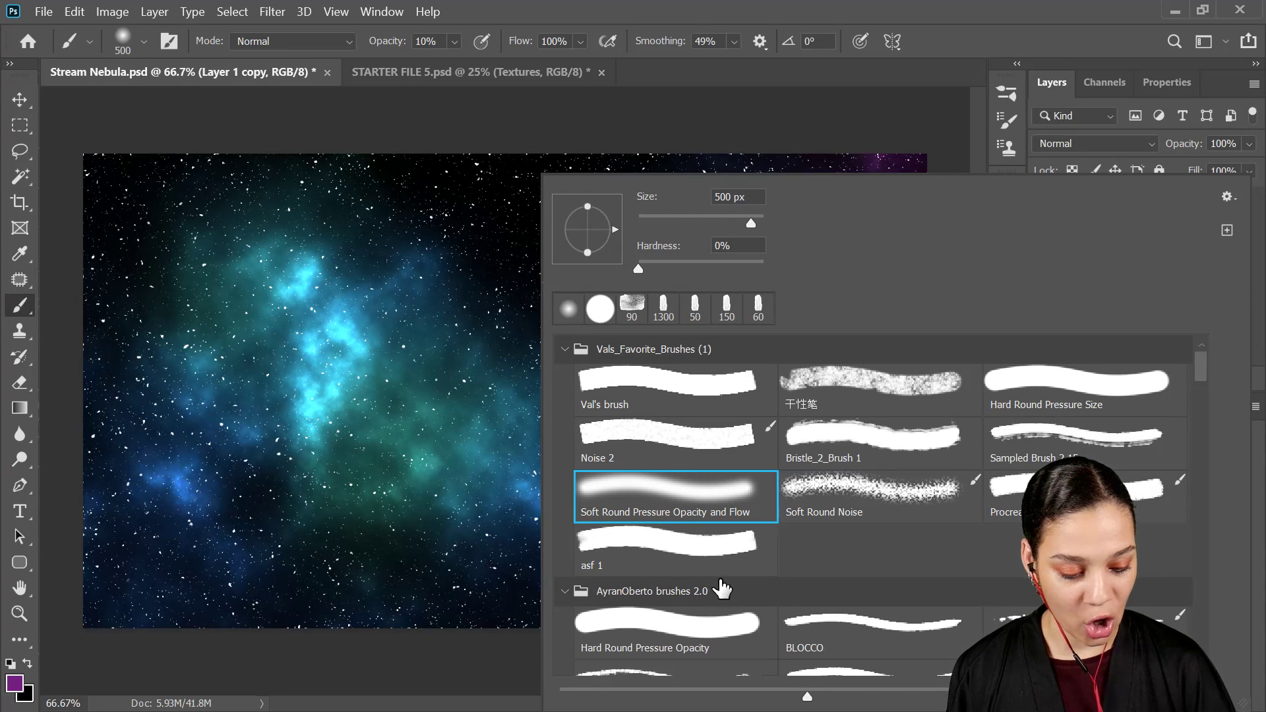
left_click(1013, 387)
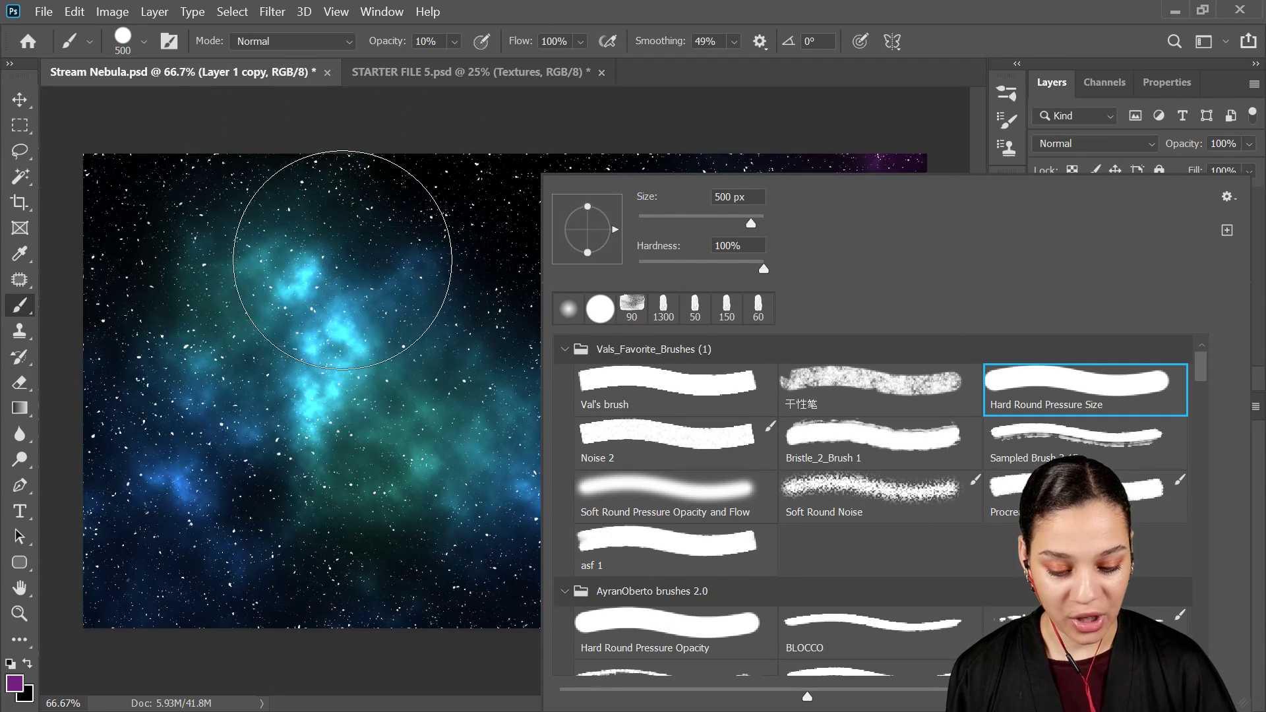
left_click(343, 260)
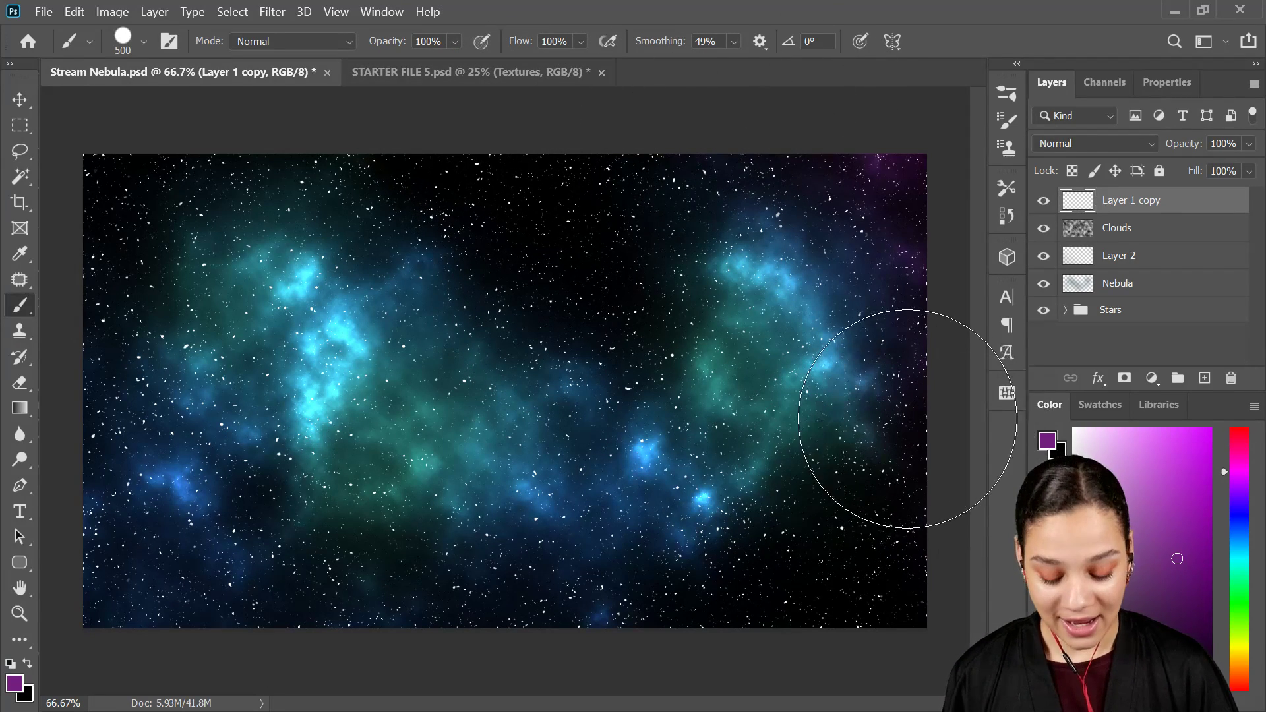
left_click(12, 663)
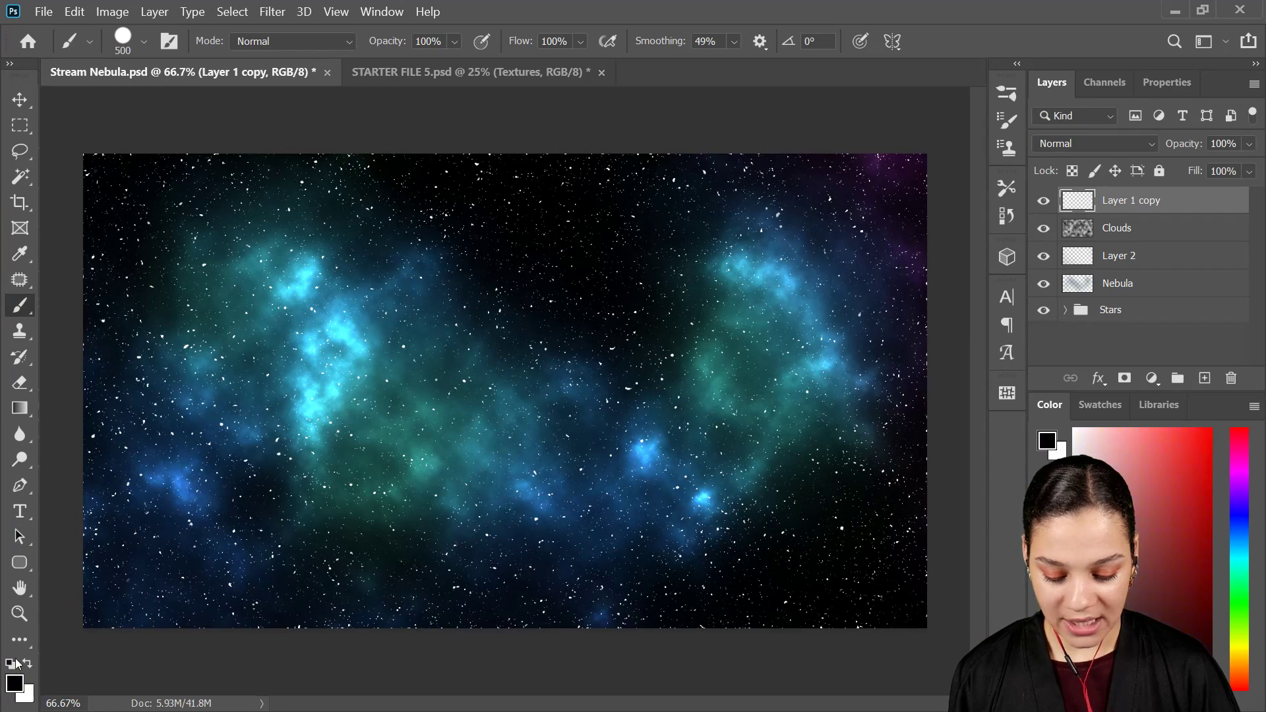
Step: Shrink the brush to 9 px and paint a round white star in the dark sky between the two nebula clouds
key("bracketleft")
key("bracketleft")
key("bracketleft")
key("bracketleft")
key("bracketleft")
key("bracketleft")
key("bracketleft")
key("bracketleft")
key("bracketleft")
key("bracketleft")
key("bracketleft")
key("bracketleft")
key("bracketleft")
key("bracketleft")
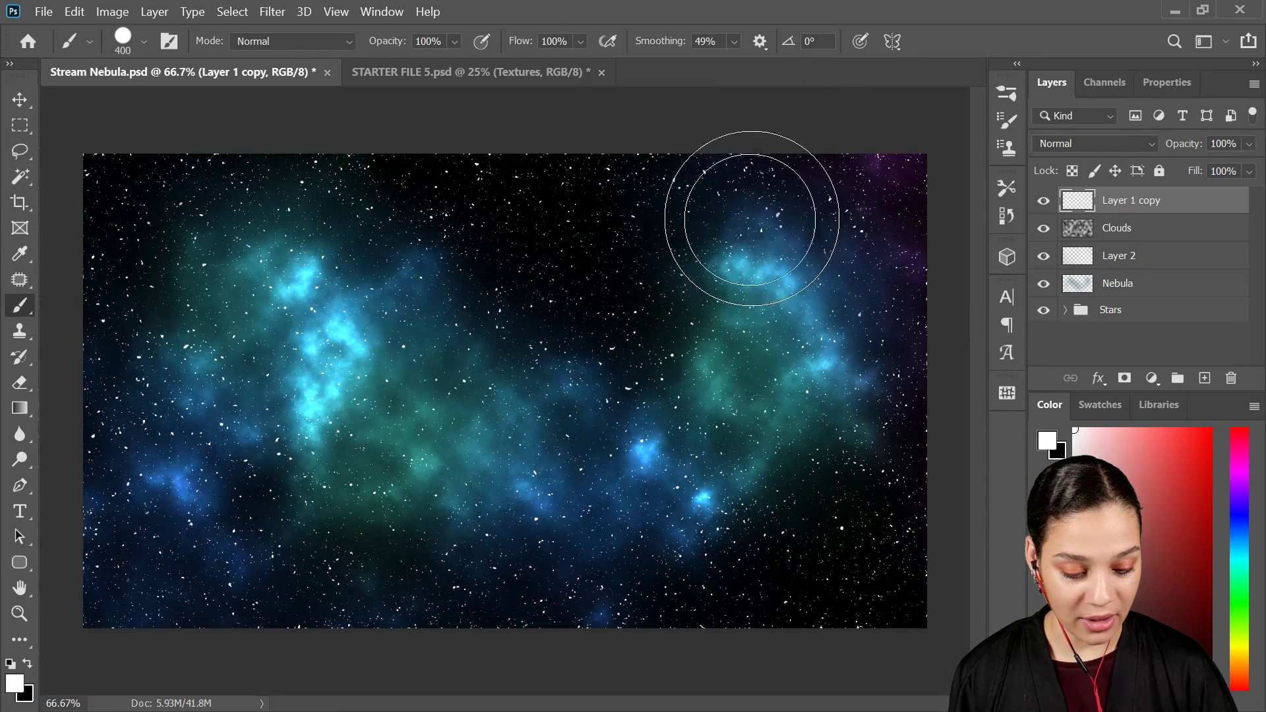
key("ctrl+plus")
key("ctrl+plus")
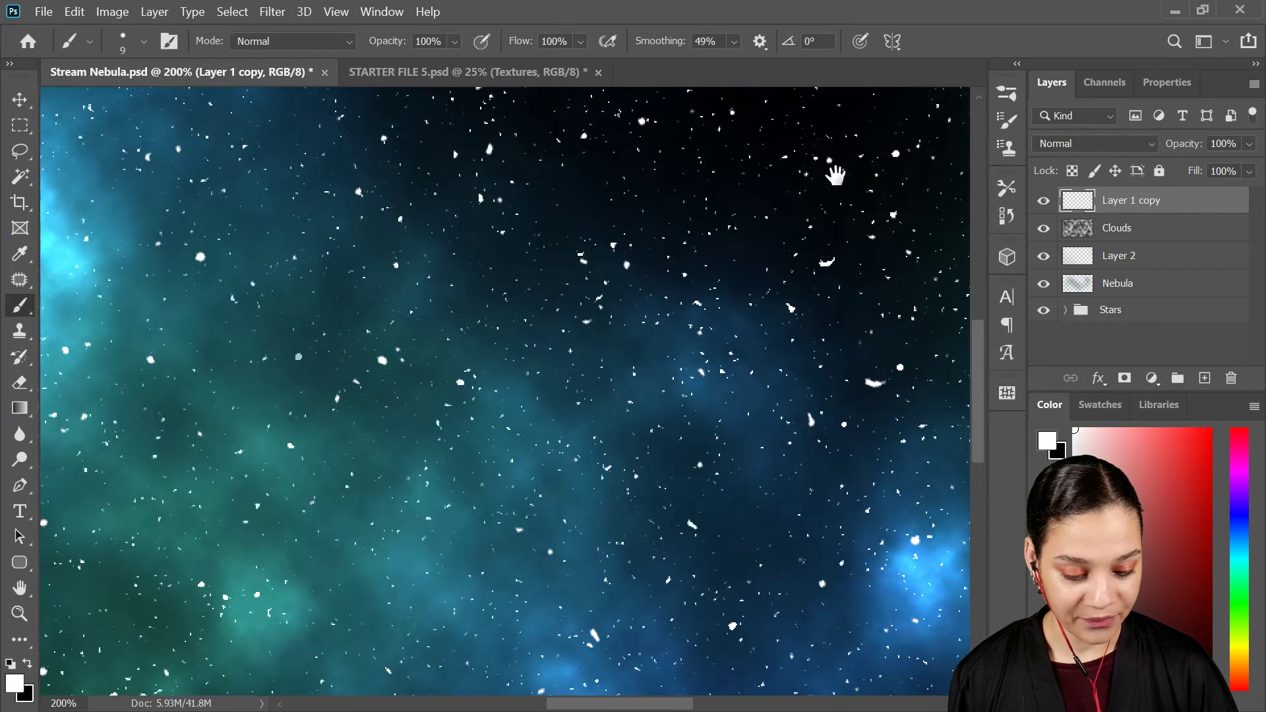
left_click_drag(833, 175, 643, 280)
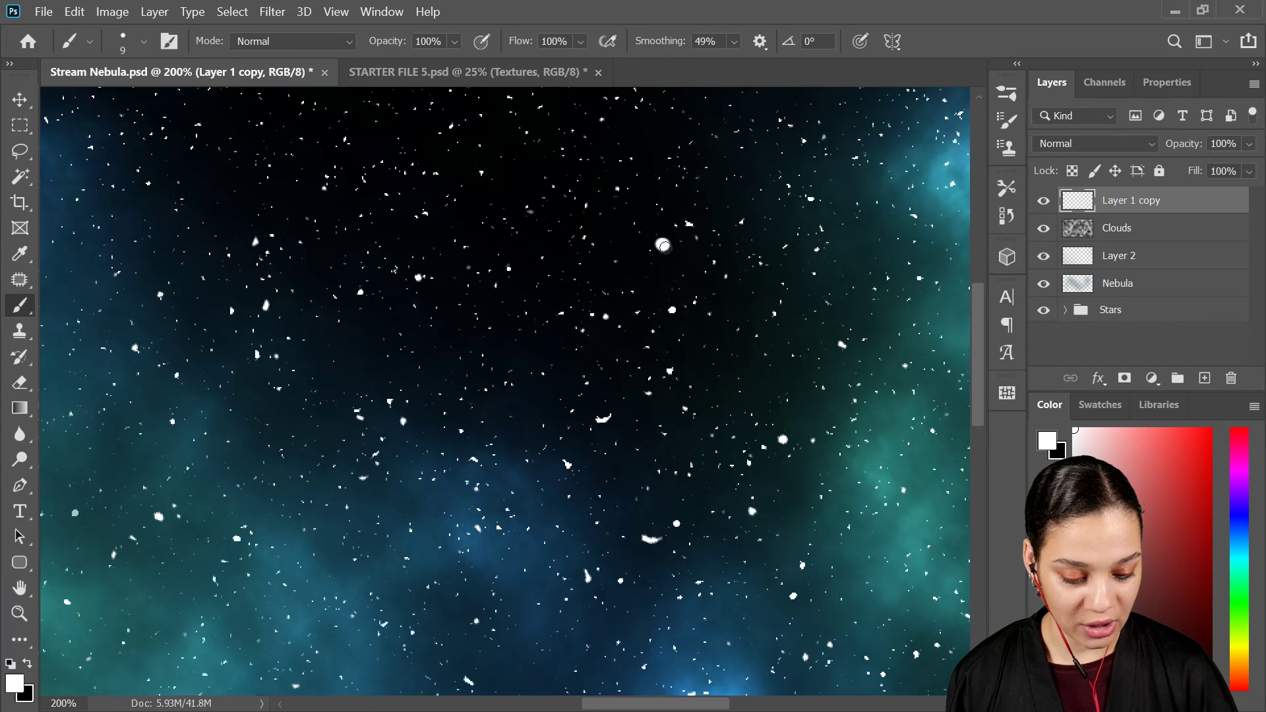
key("ctrl+plus")
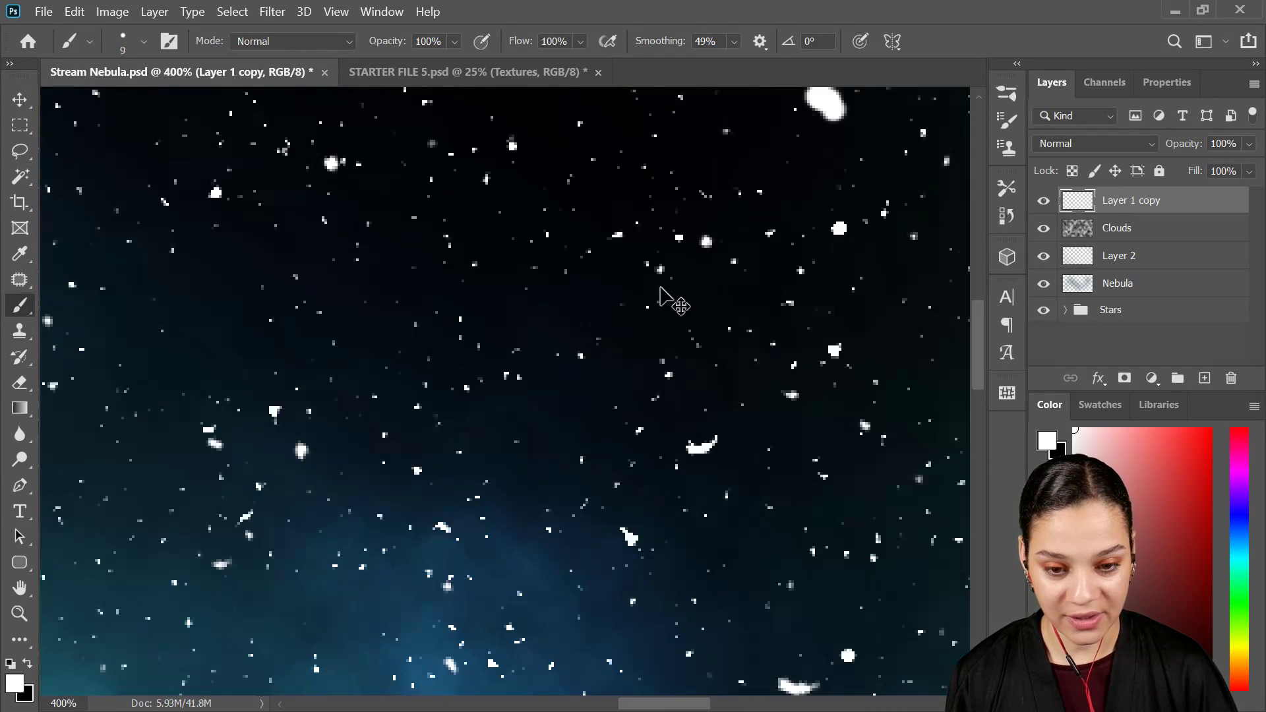
key("ctrl+minus")
key("ctrl+minus")
key("ctrl+minus")
key("ctrl+minus")
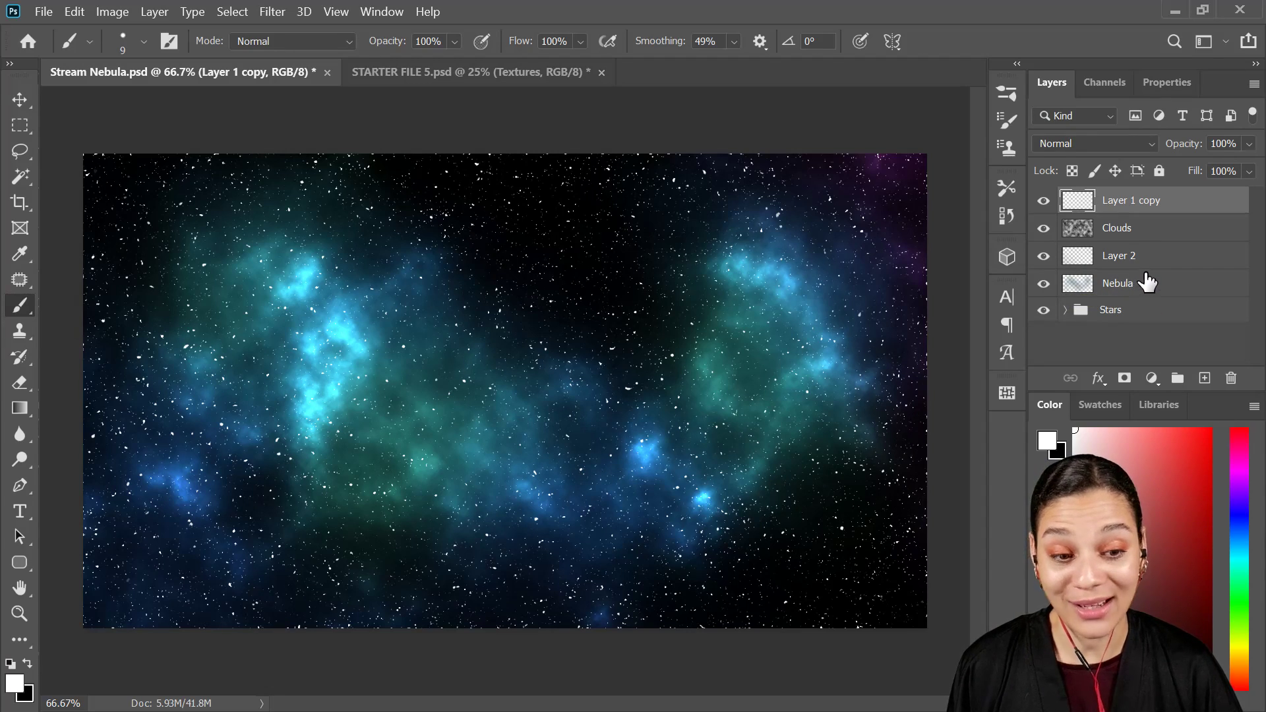
Step: Try shifting the hue of the Nebula layer with Hue/Saturation
left_click(1146, 294)
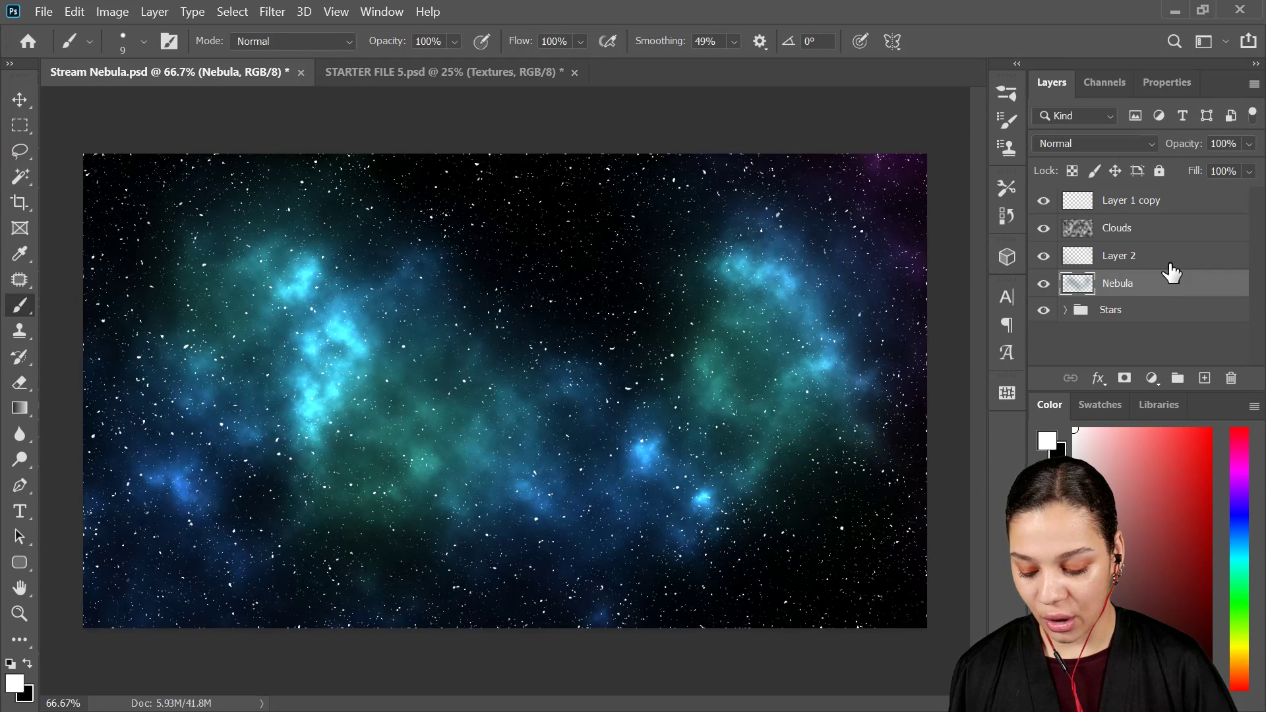
key("ctrl+u")
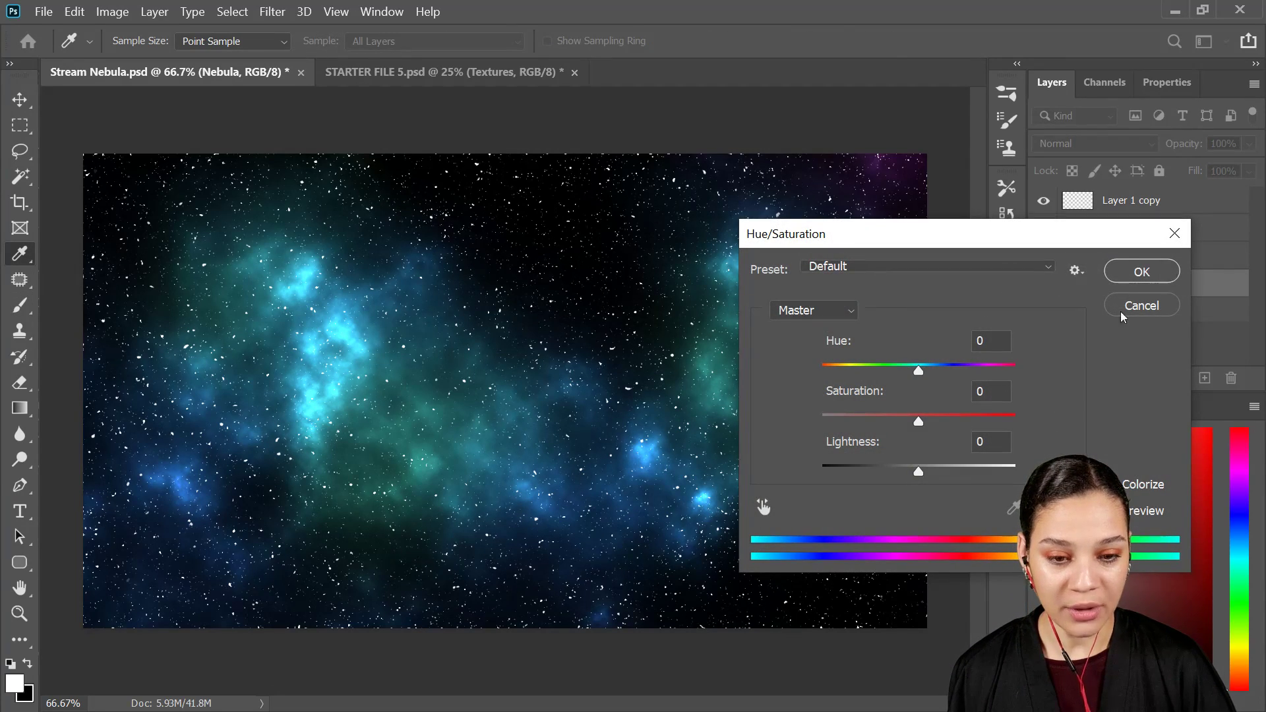
left_click_drag(899, 243, 926, 137)
left_click_drag(947, 263, 982, 299)
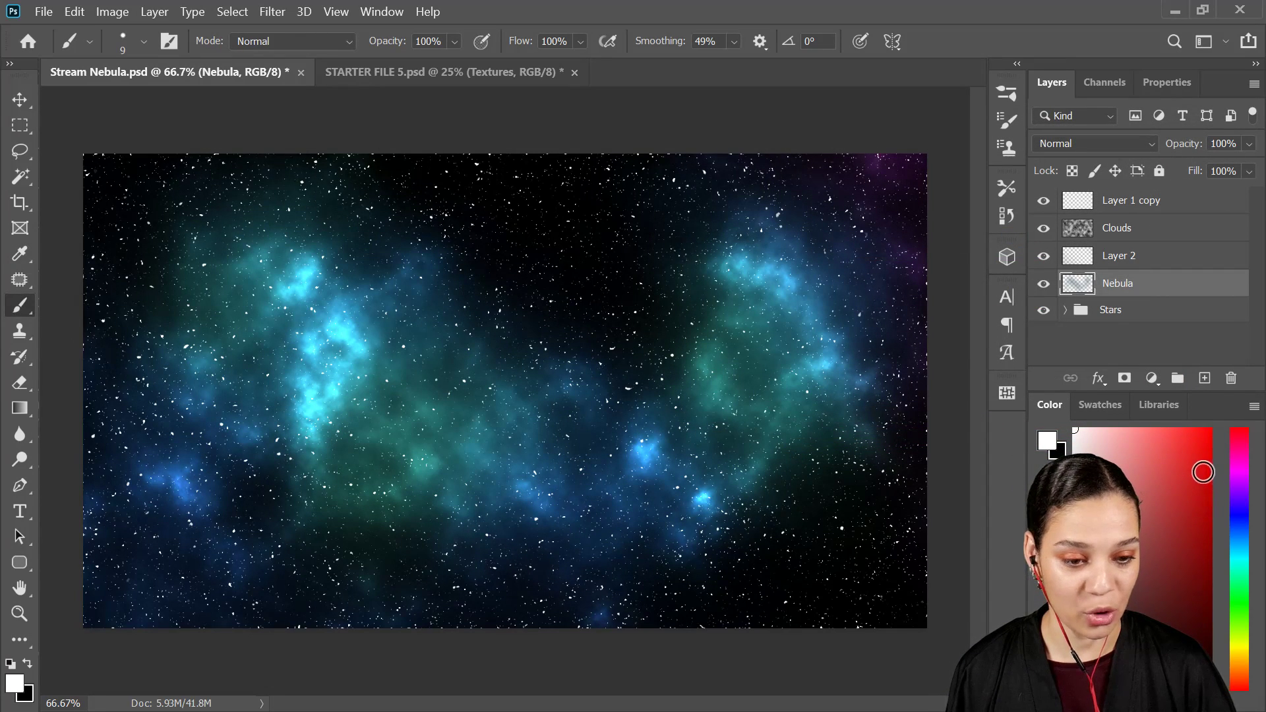
Step: Set the foreground color to red and switch to a soft round brush at 10% opacity
left_click(1203, 472)
right_click(634, 521)
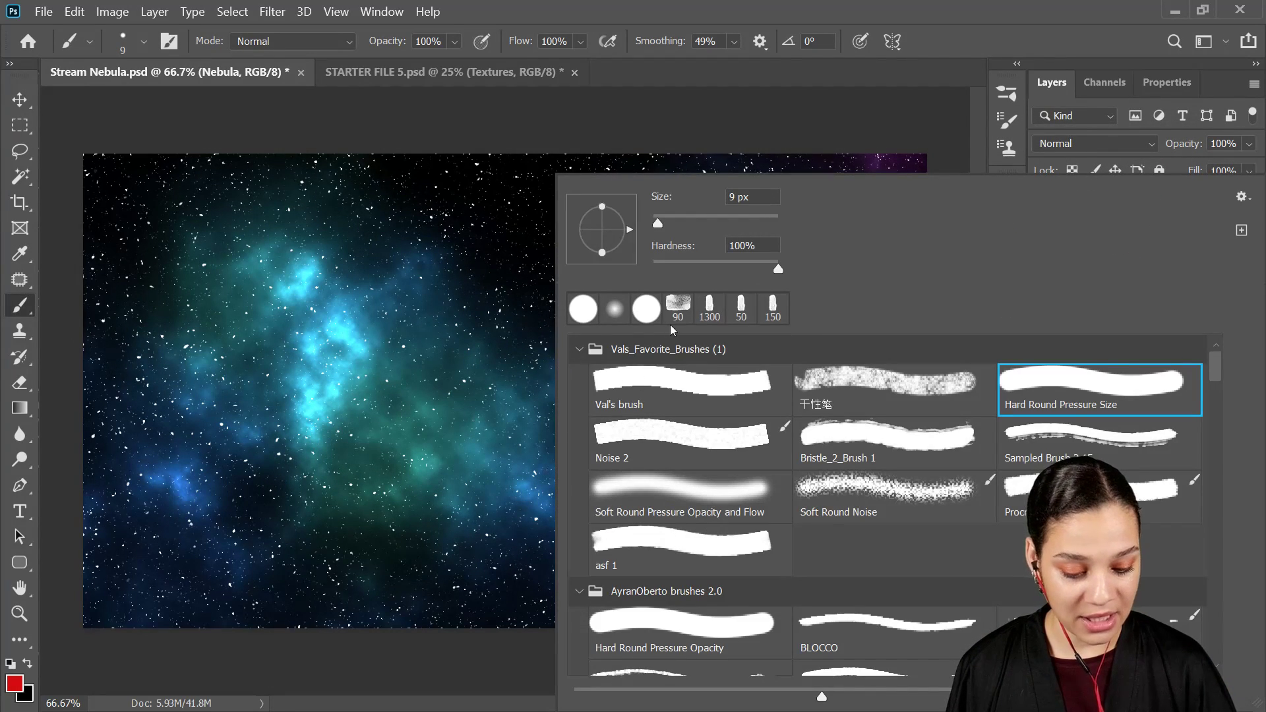
left_click(583, 308)
left_click(545, 152)
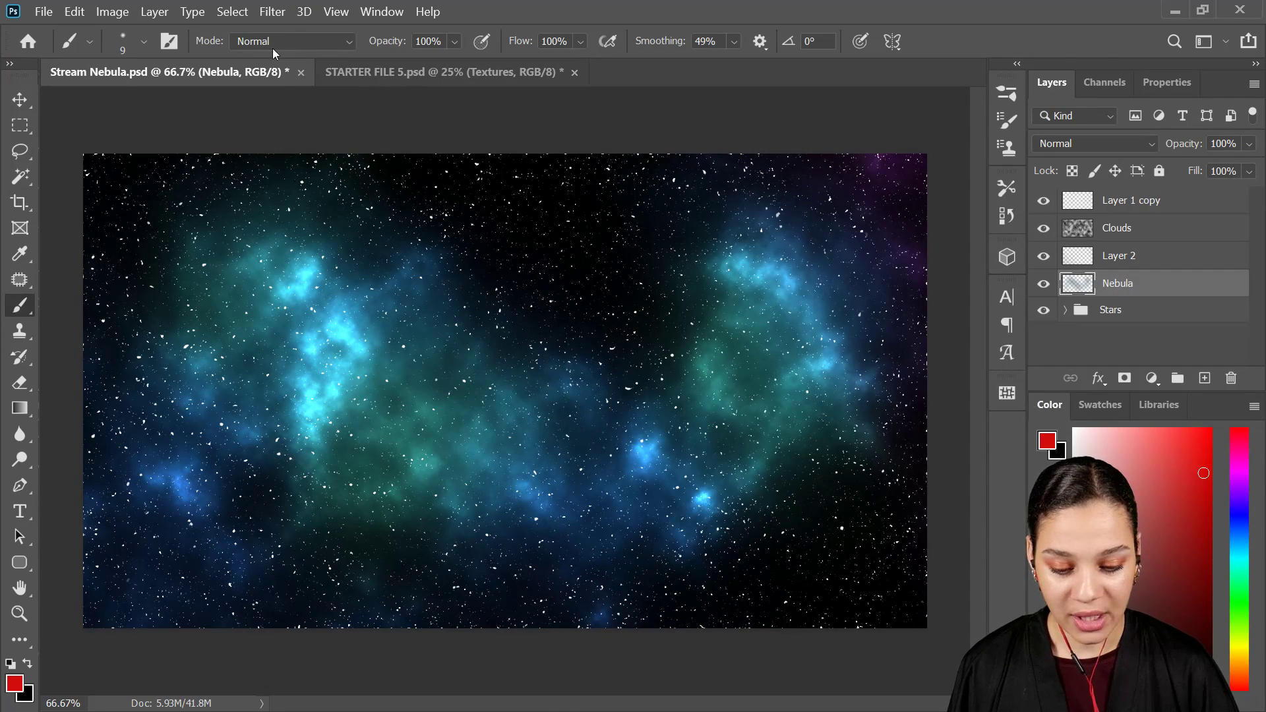
key("1")
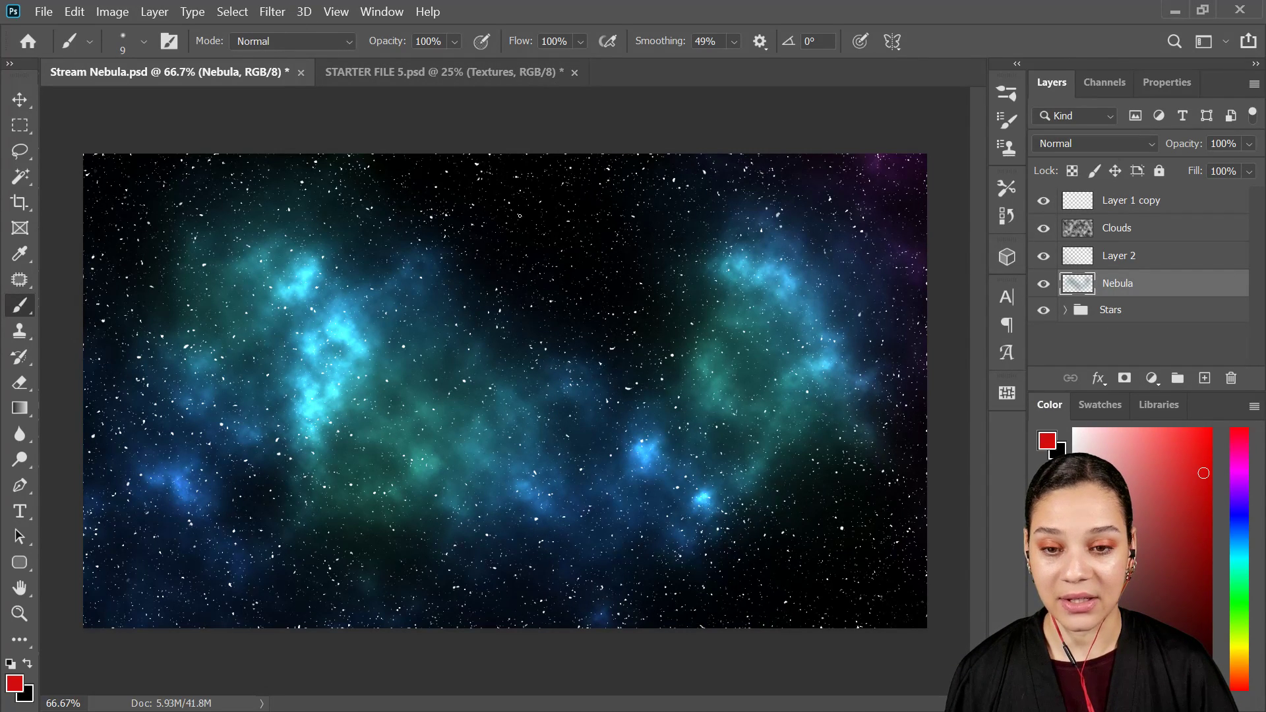
Step: Enlarge the soft brush to 400 px and paint red glows on the Nebula layer around the center and the right cloud
key("bracketright")
key("bracketright")
key("bracketright")
key("bracketright")
key("bracketright")
key("bracketright")
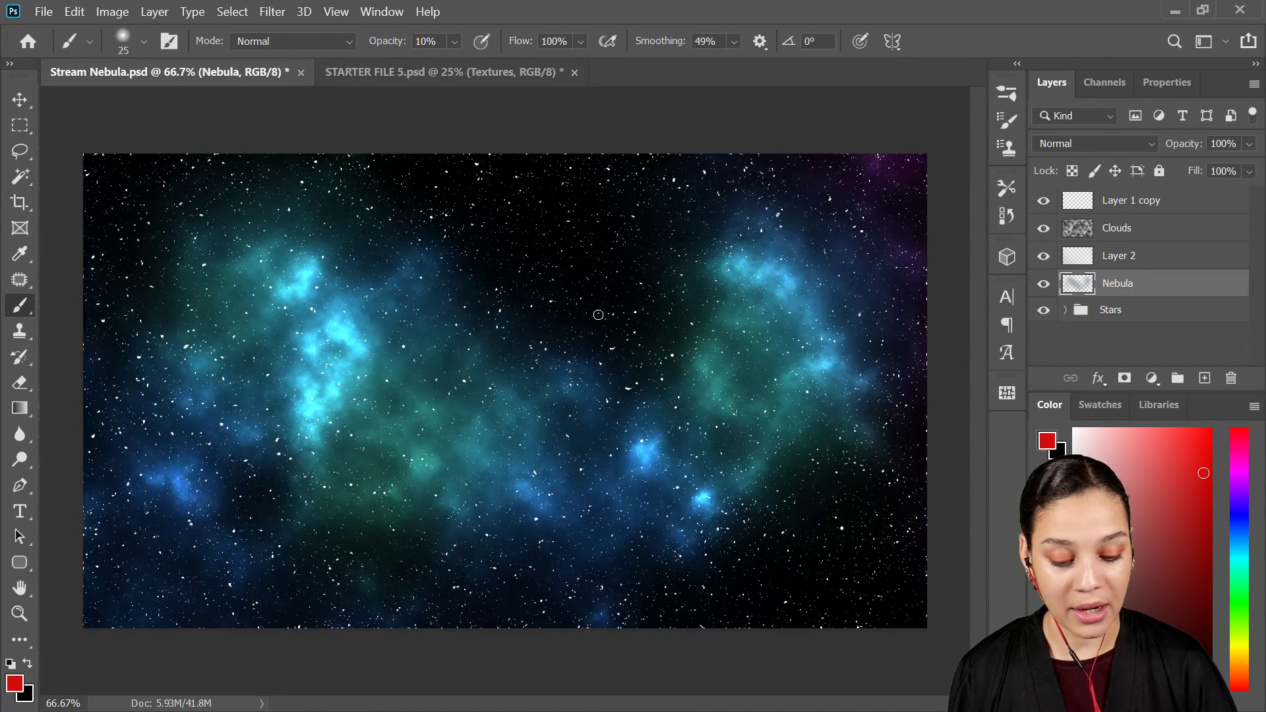
key("bracketright")
key("bracketright")
key("bracketright")
key("bracketright")
key("bracketright")
key("bracketright")
key("bracketright")
key("bracketright")
key("bracketright")
key("bracketright")
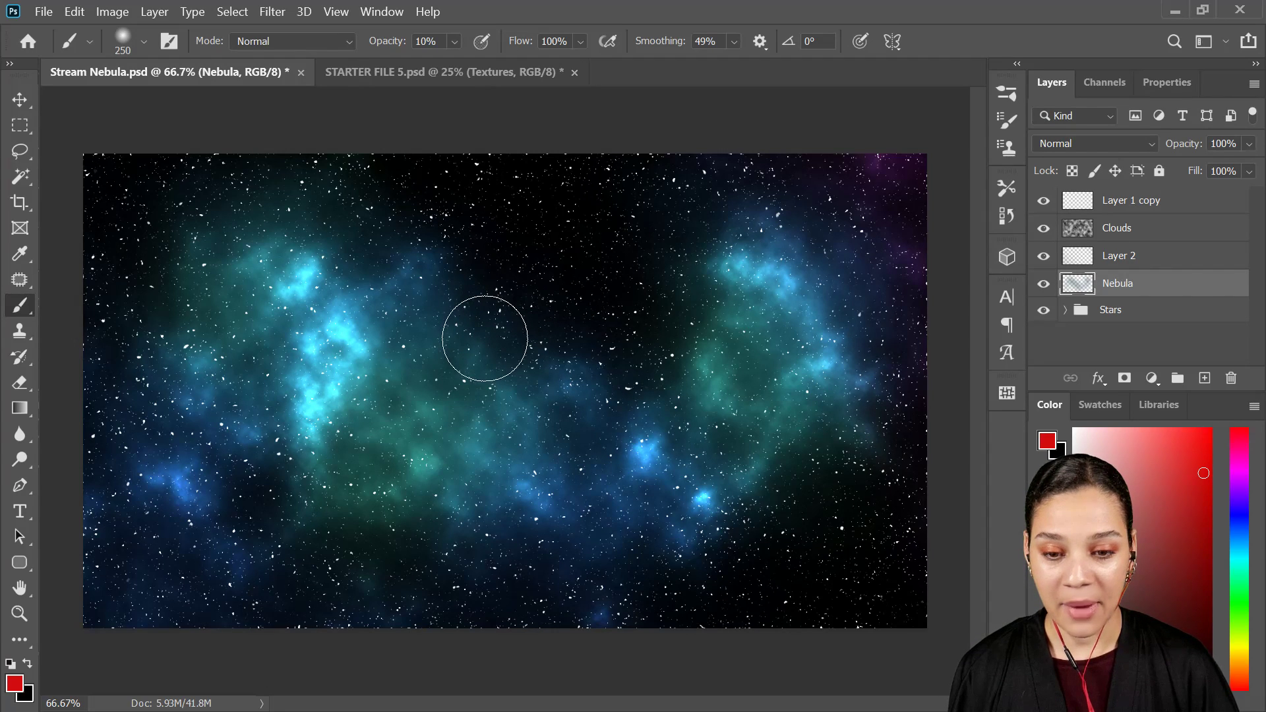
key("bracketright")
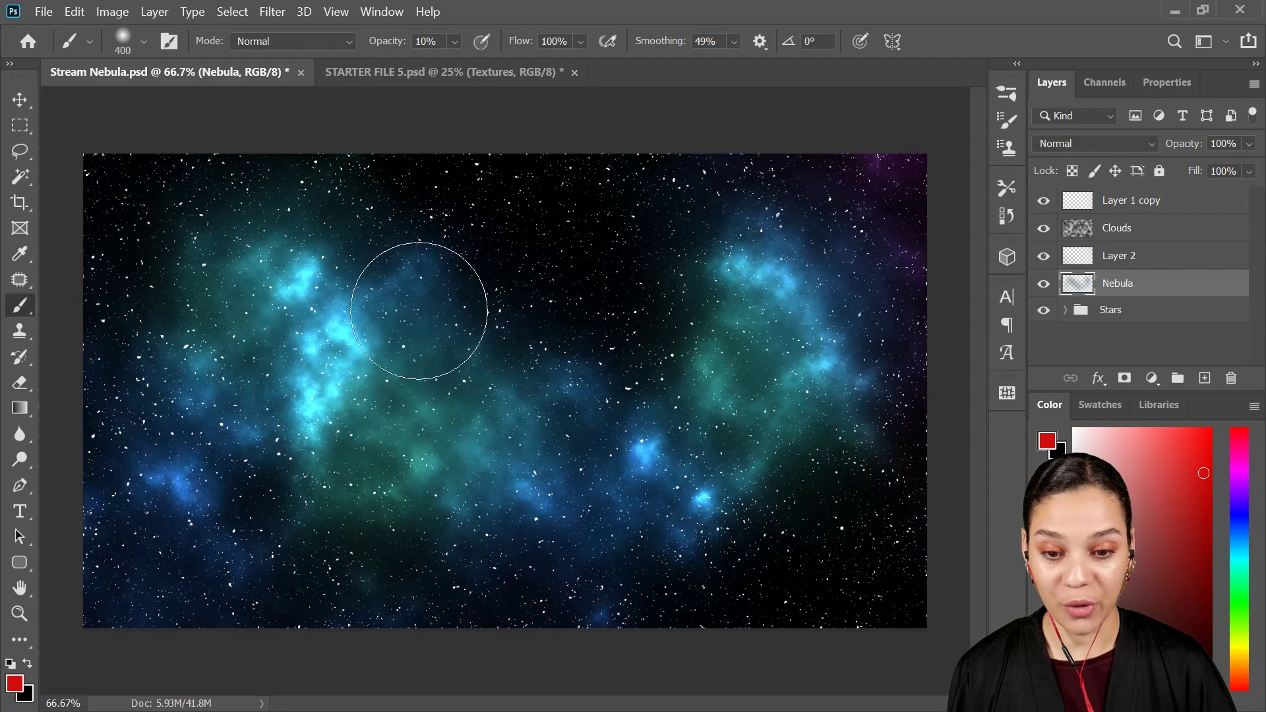
mouse_move(438, 325)
left_mouse_down()
mouse_move(595, 372)
mouse_move(484, 325)
mouse_move(575, 414)
mouse_move(504, 439)
mouse_move(572, 388)
left_mouse_up()
mouse_move(709, 447)
left_mouse_down()
mouse_move(784, 378)
mouse_move(770, 443)
mouse_move(844, 438)
mouse_move(809, 461)
mouse_move(802, 293)
mouse_move(864, 296)
left_mouse_up()
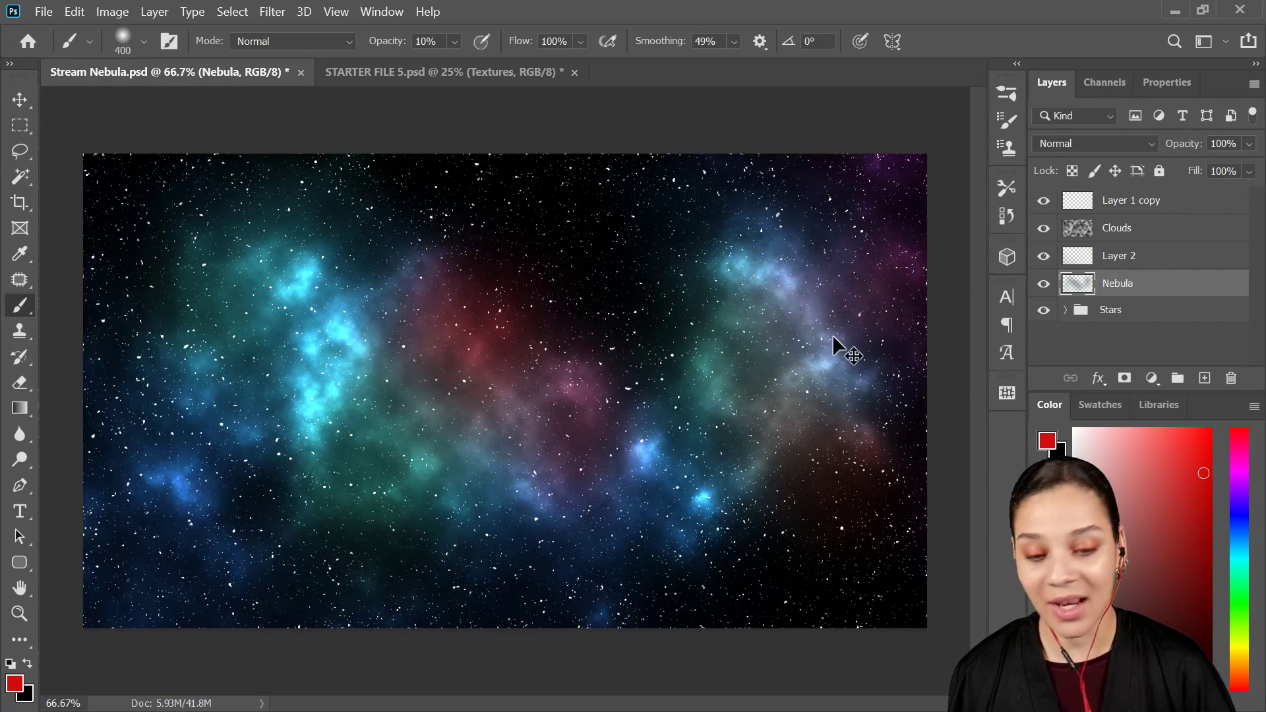
Step: Undo all the red brush strokes on the Nebula layer
key("ctrl+z")
key("ctrl+z")
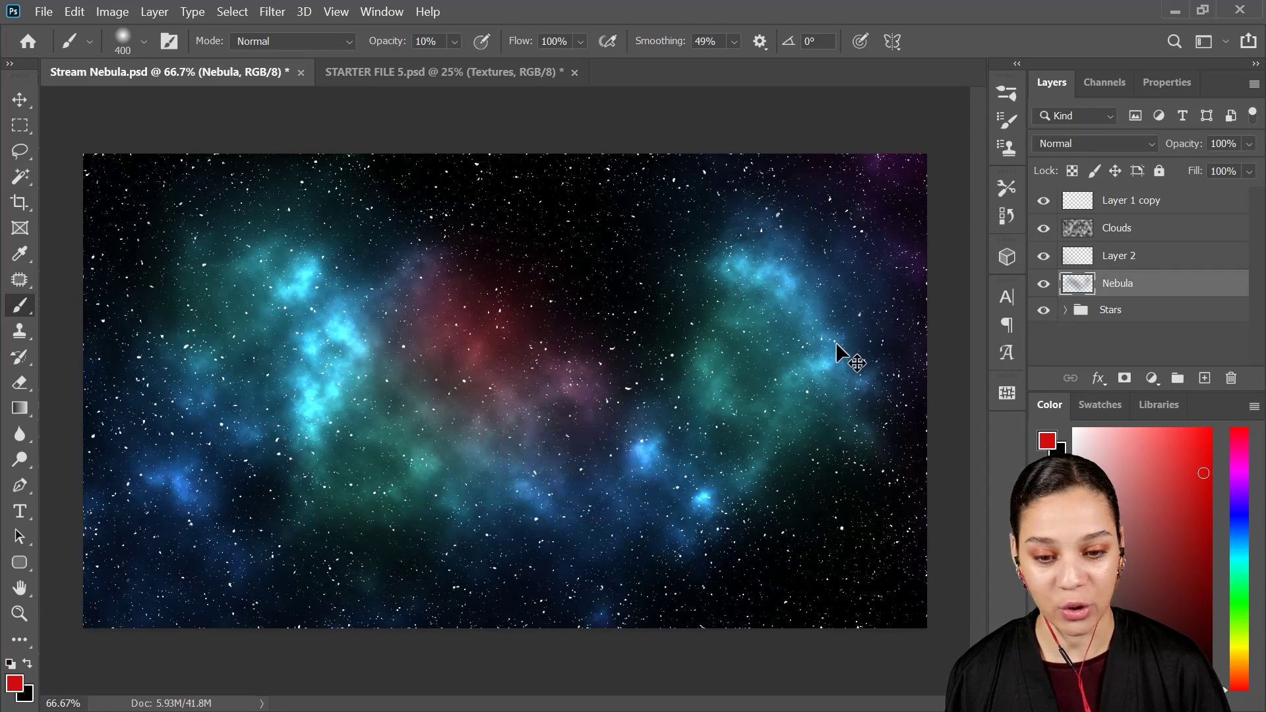
key("ctrl+z")
key("ctrl+z")
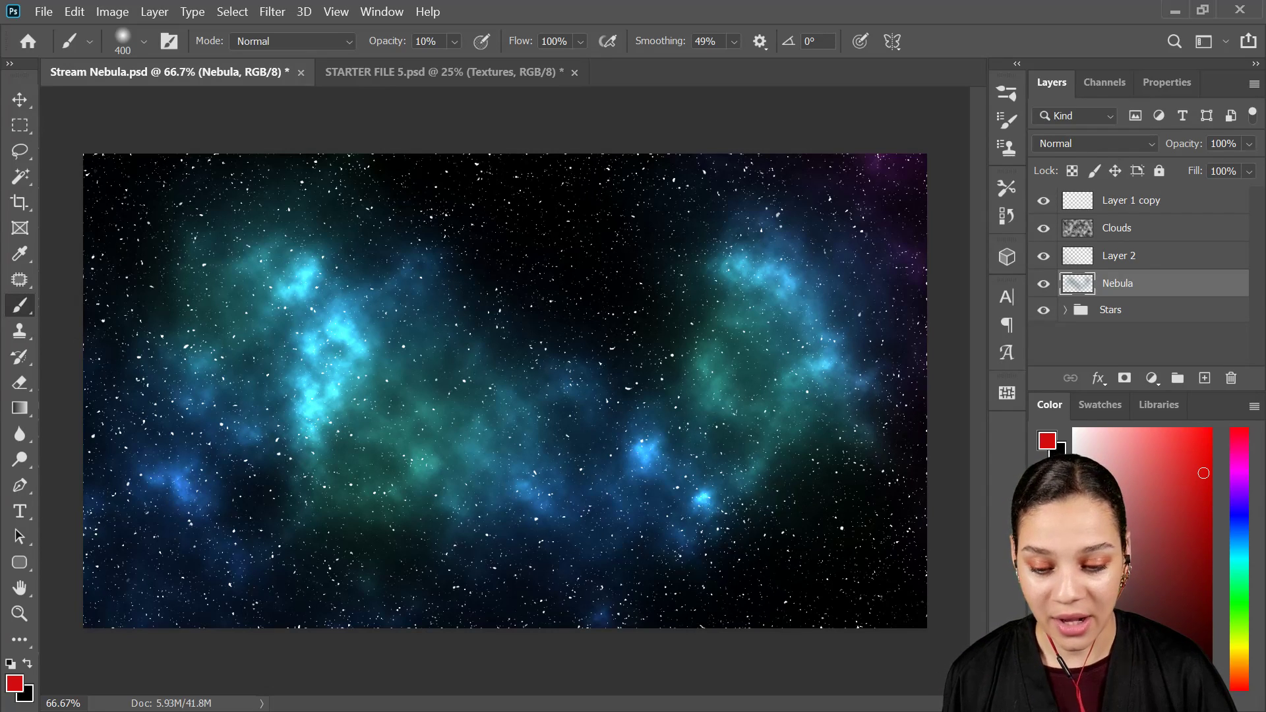
Step: In STARTER FILE 5.psd, collapse and hide the Textures group and show the example nebula layer above it
left_click(492, 70)
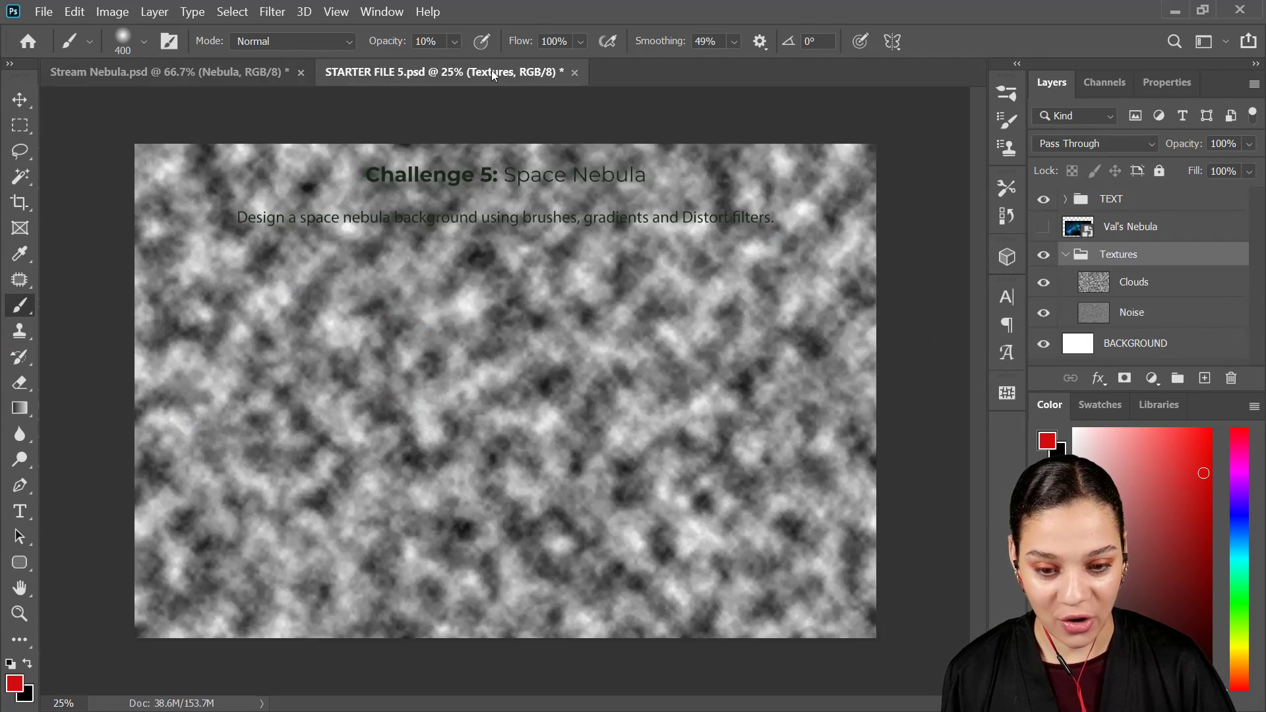
left_click(1064, 255)
left_click(1042, 256)
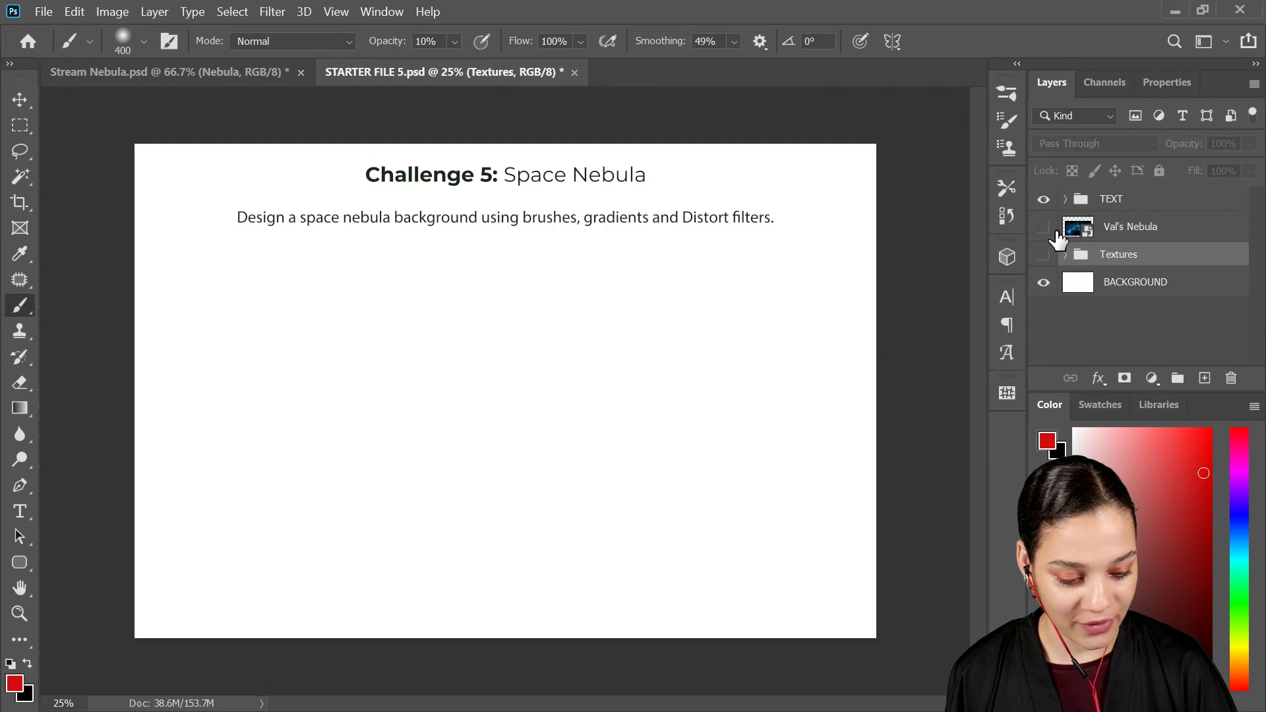
left_click(1043, 226)
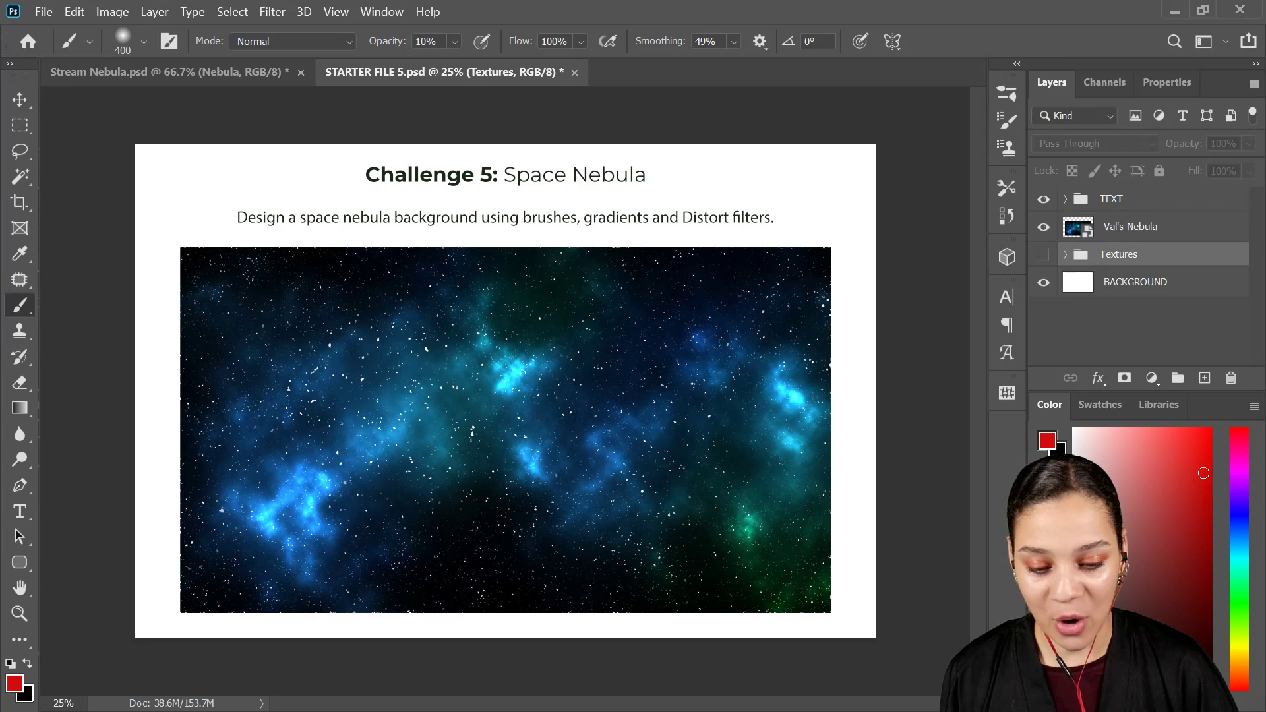
Step: Switch to Discord, attach jp.jpg to the current-challenge channel and draft the comment "HEre is my nedula!"
key("alt+Tab")
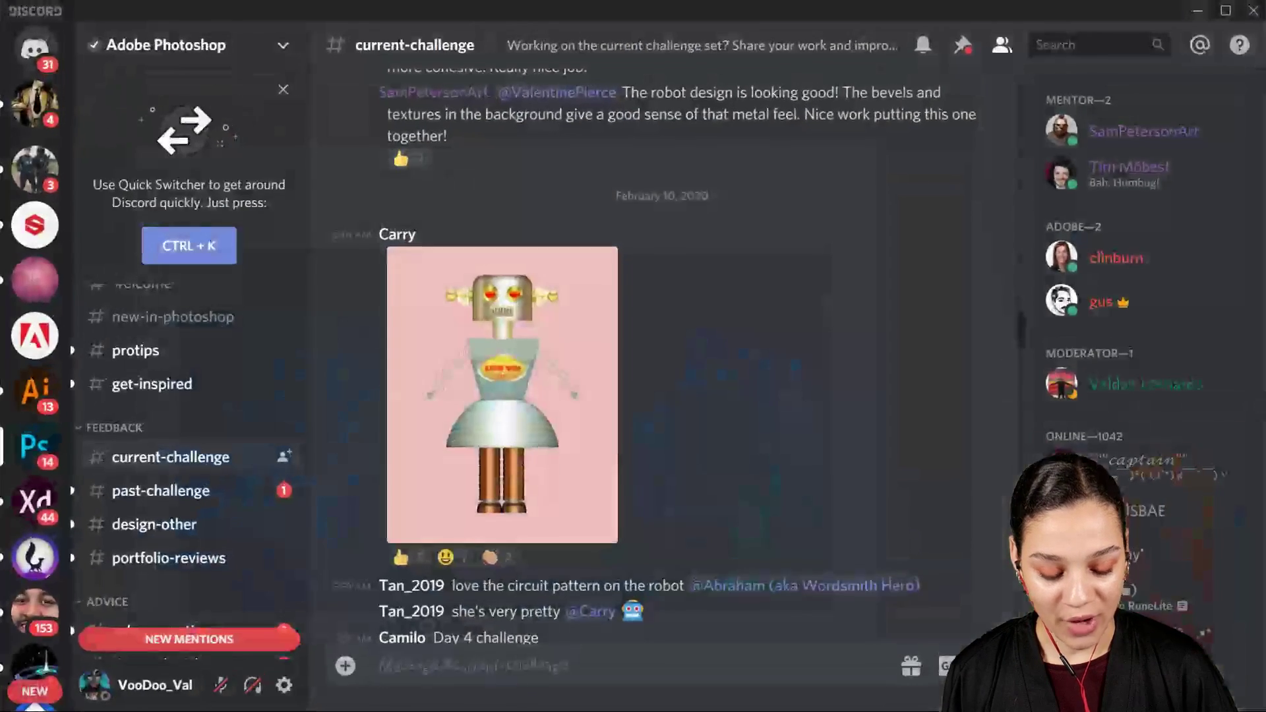
scroll(623, 551, "down", 15)
scroll(623, 552, "down", 20)
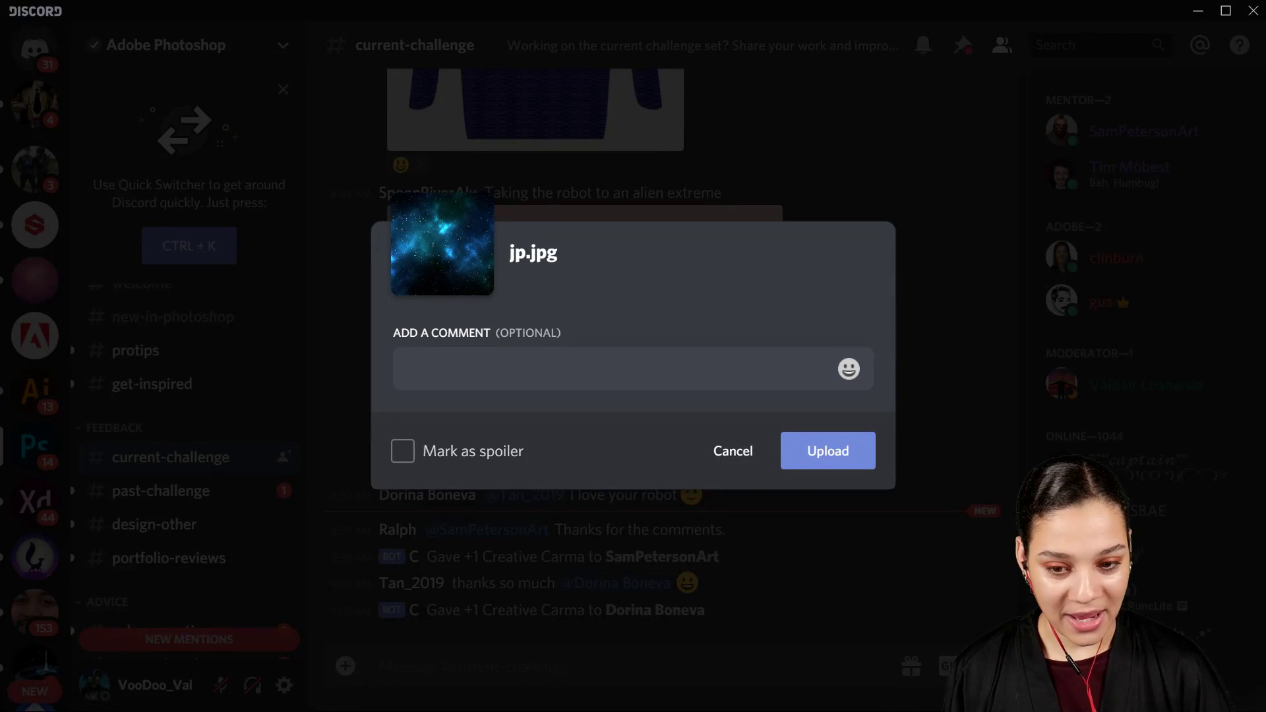
type("HEre is my nedula!")
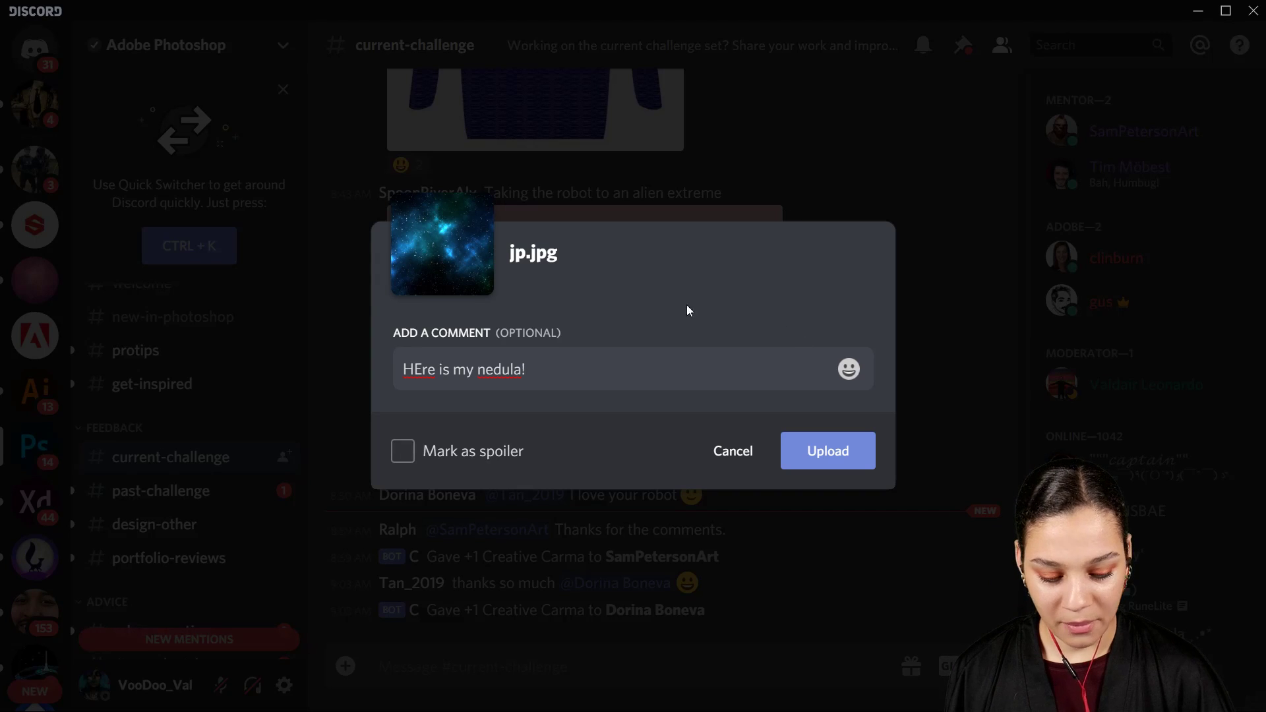
Step: Correct the comment's spelling to "Here is my nebula!" and upload the image to the channel
right_click(501, 382)
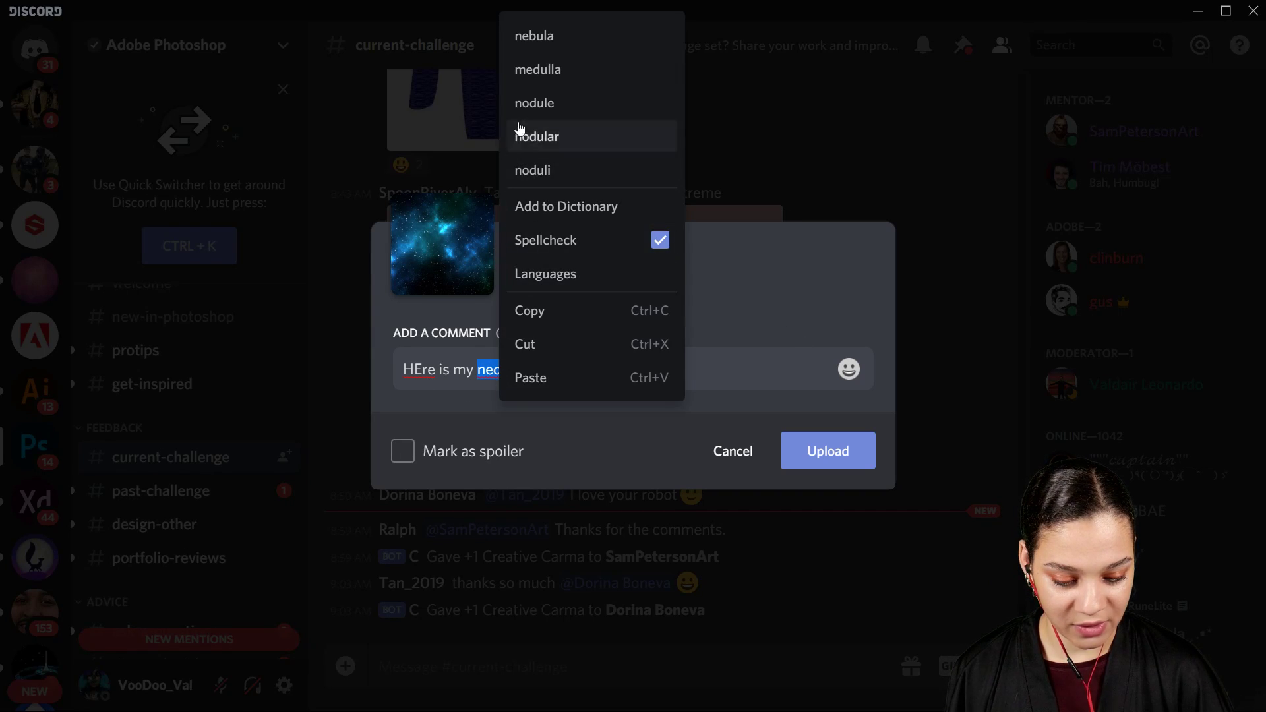
left_click(536, 38)
right_click(421, 371)
left_click(452, 41)
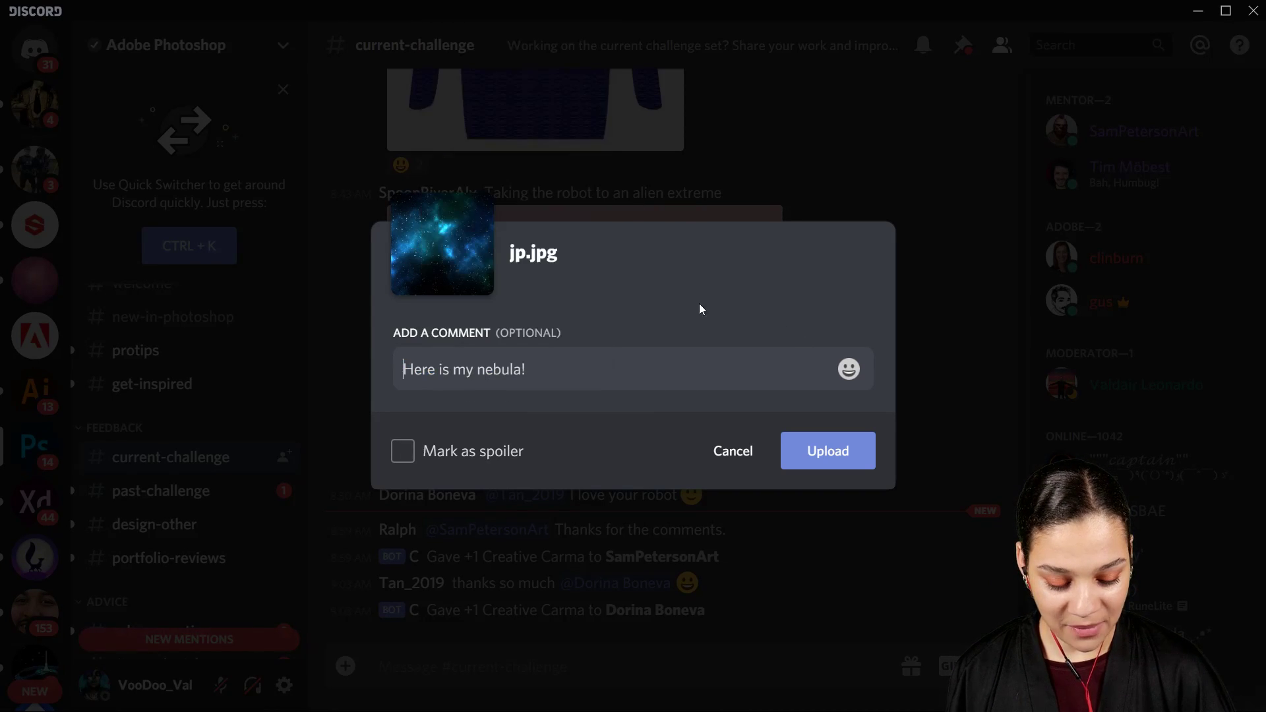
left_click(838, 463)
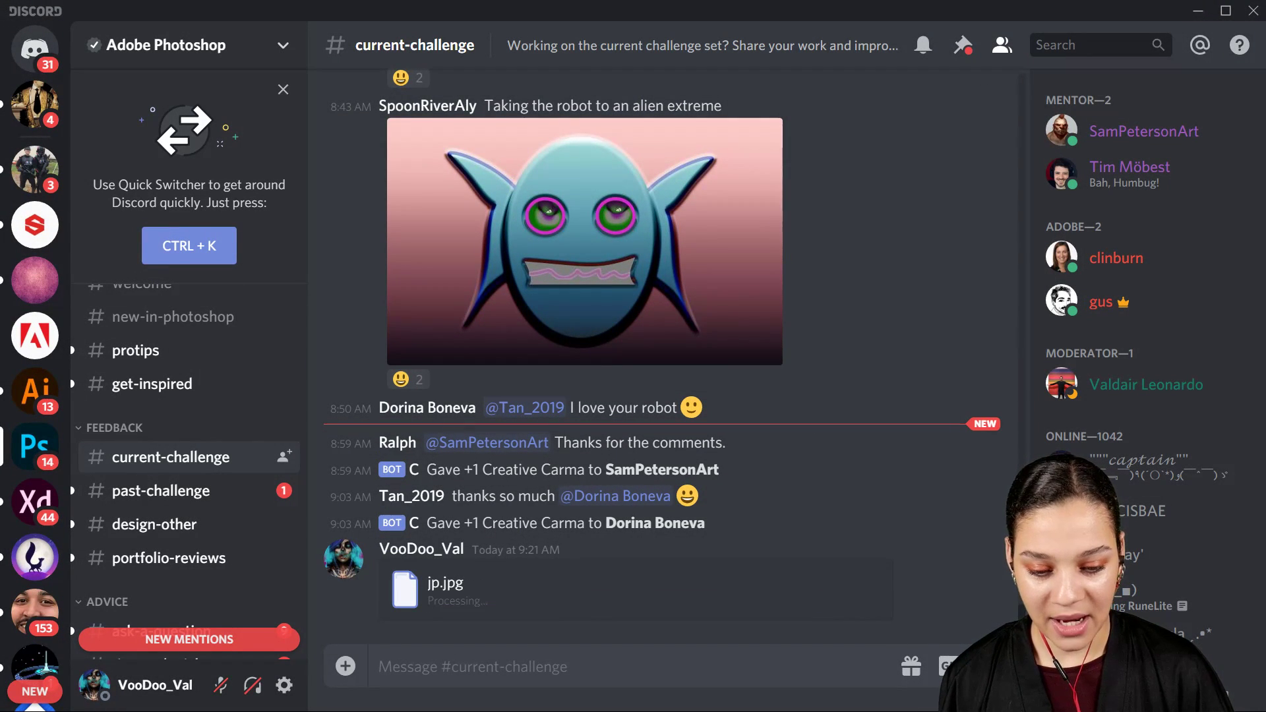
Step: Switch to Photoshop and save a copy of Stream Nebula.psd as neb2.jpg at quality 12 (Maximum) with the Baseline ("Standard") format
left_click(1197, 10)
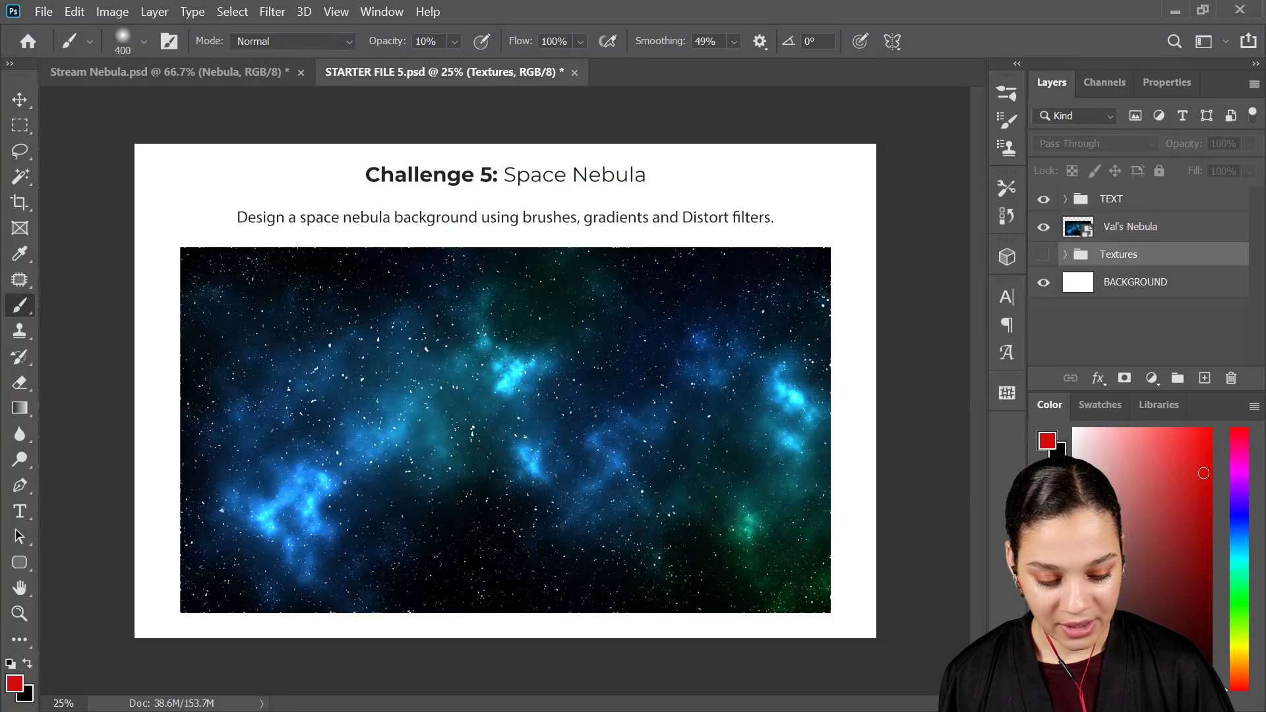
left_click(225, 75)
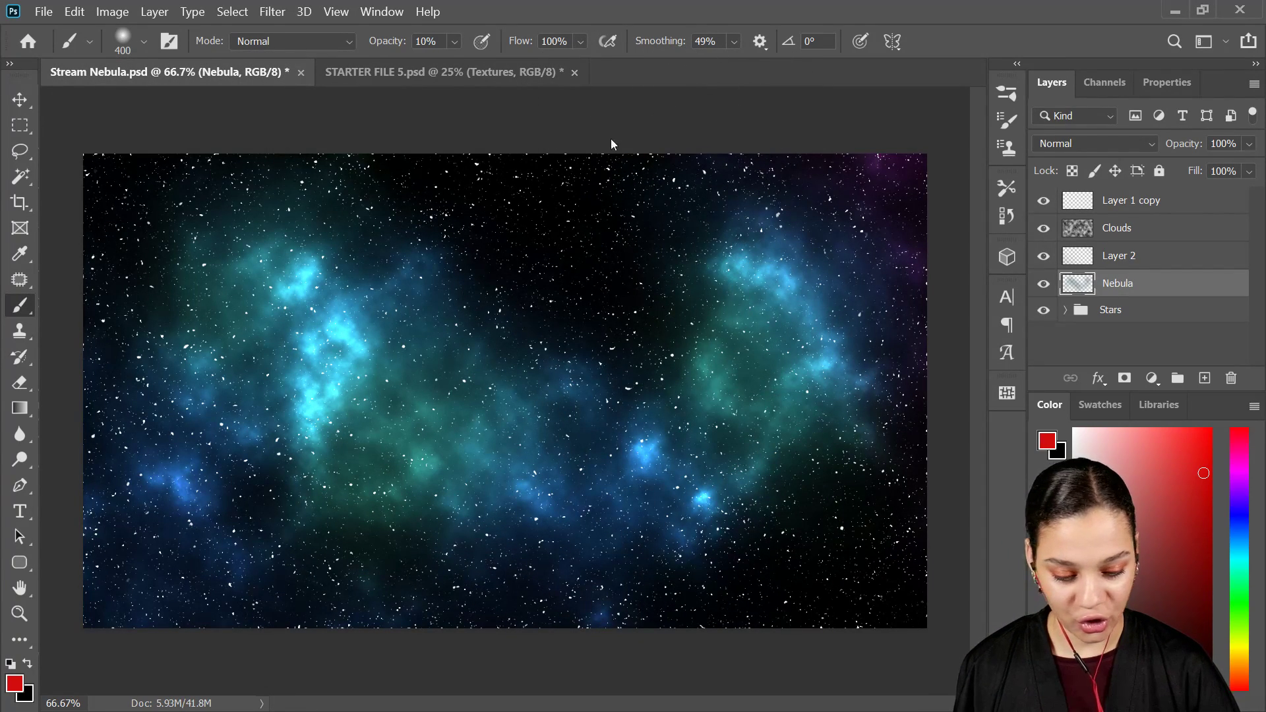
key("ctrl+shift+s")
left_click_drag(681, 9, 778, 0)
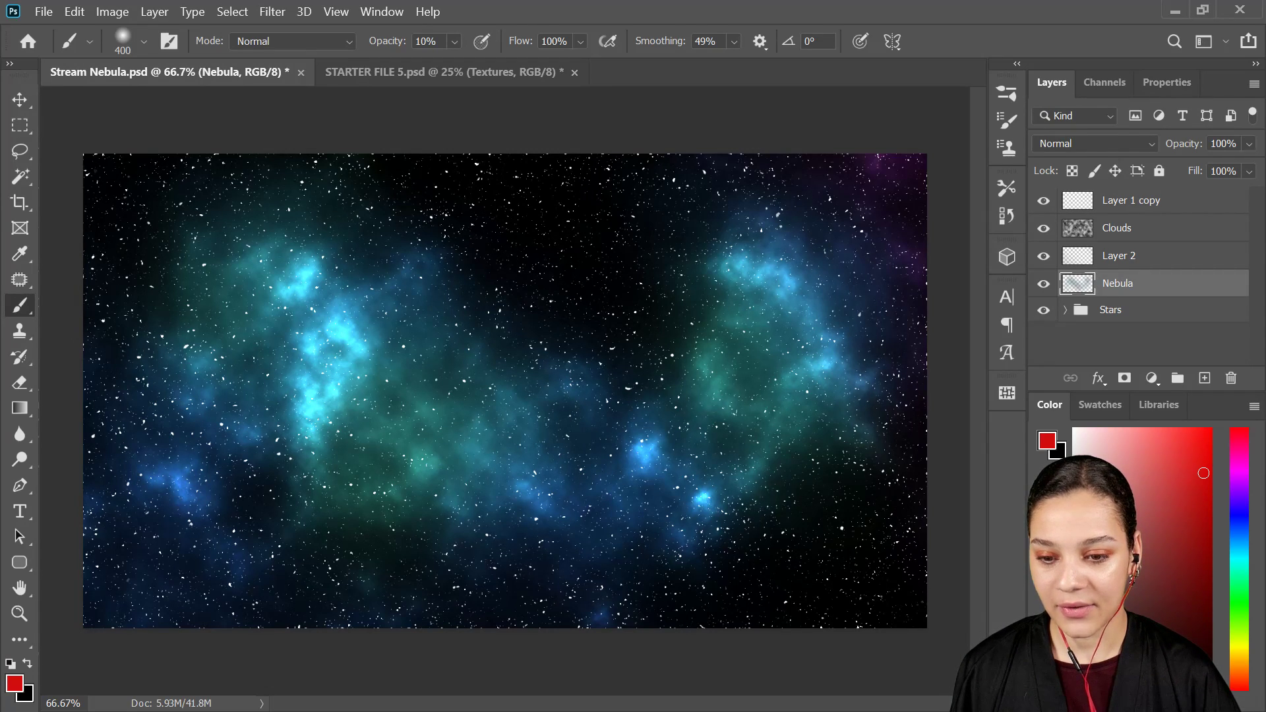
key("Return")
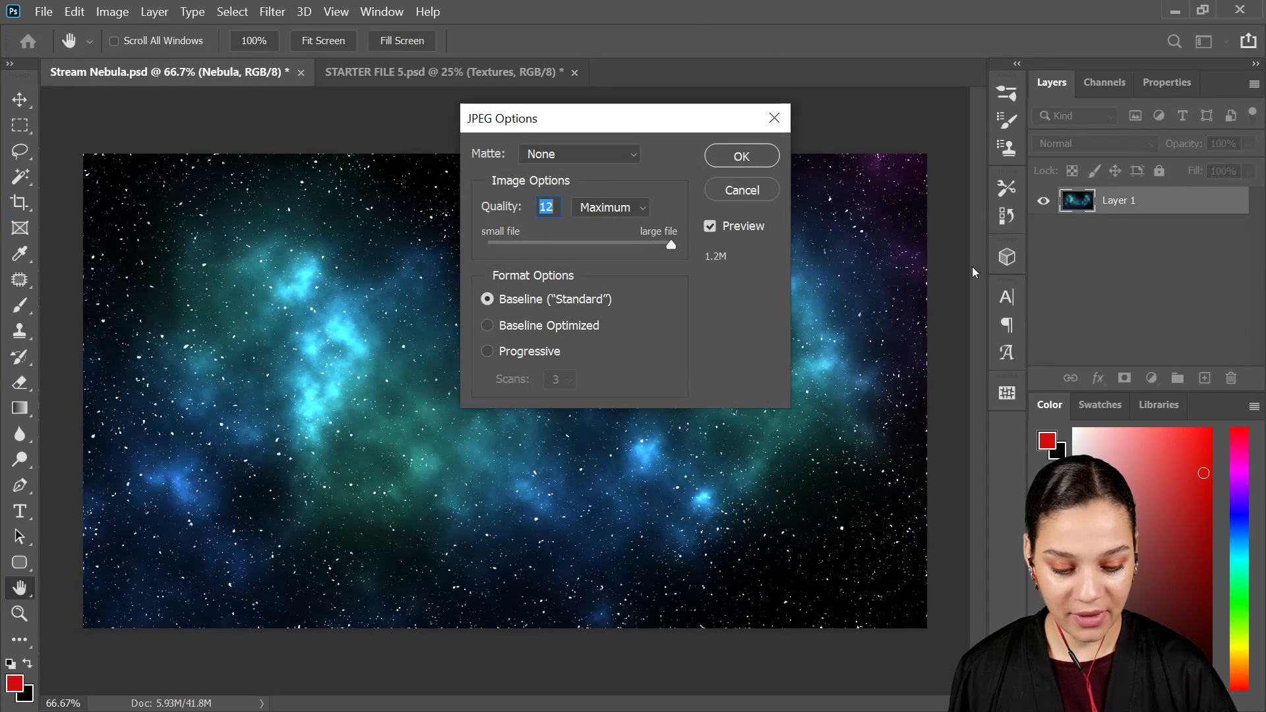
left_click(758, 163)
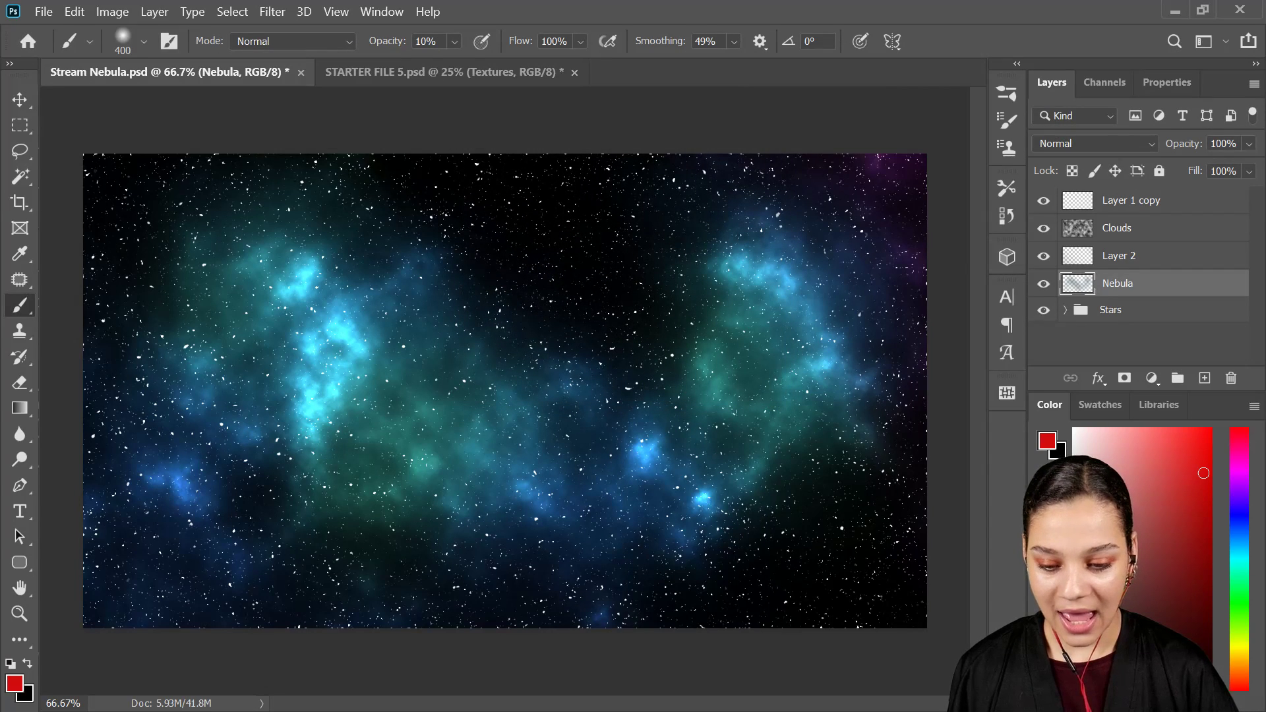
Step: Switch to Discord and upload neb2.jpg to the current-challenge channel without a comment
key("alt+Tab")
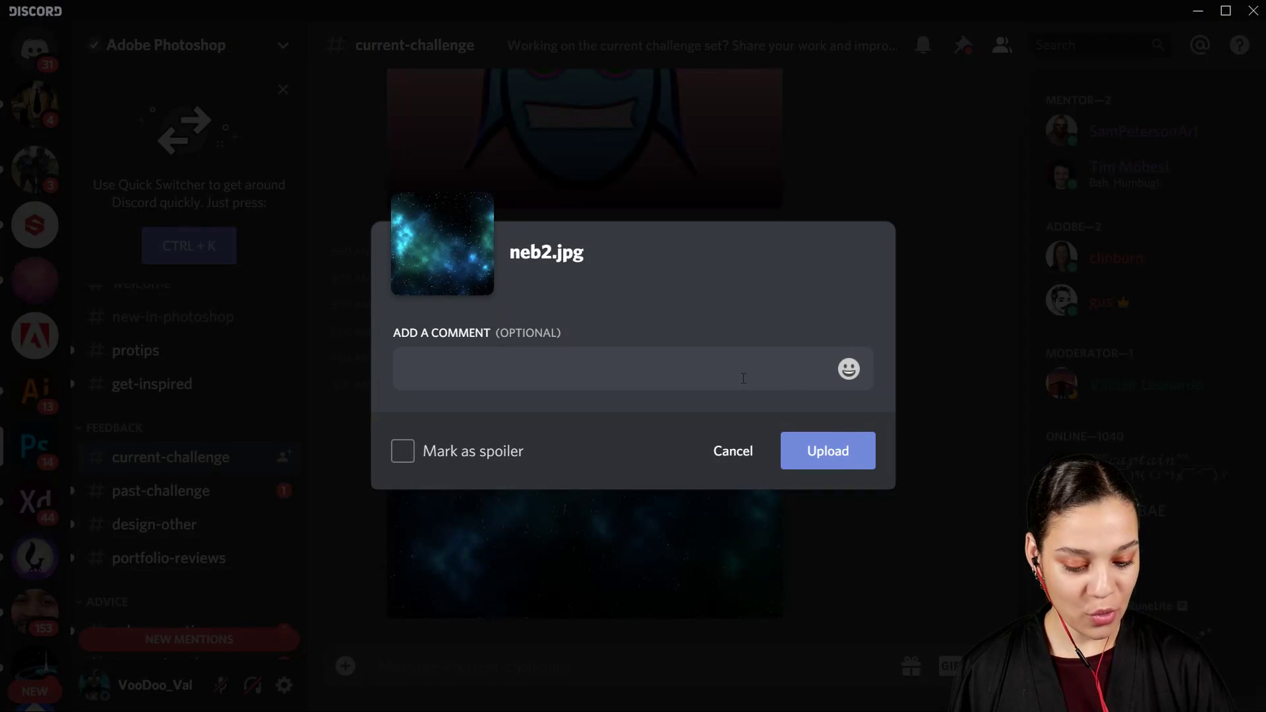
left_click(847, 462)
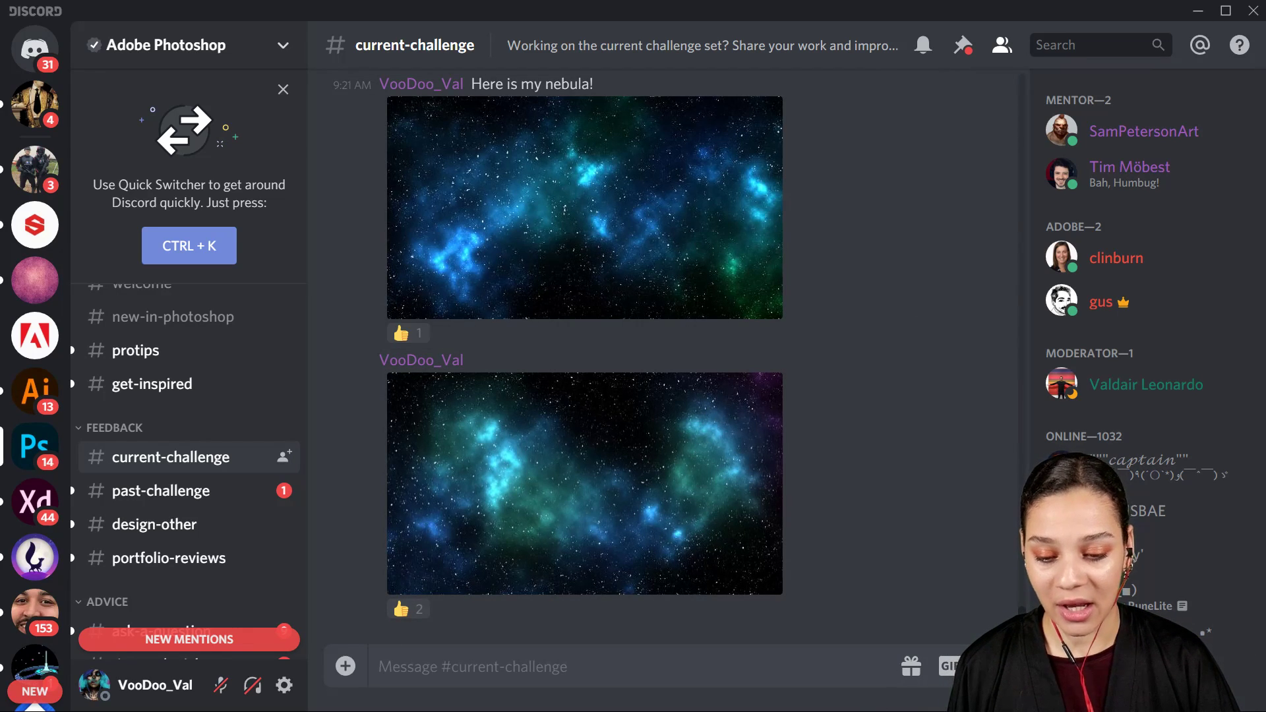
Step: Browse the earlier posts in the current-challenge channel and view the group photo on the moon surface enlarged
key("alt+Tab")
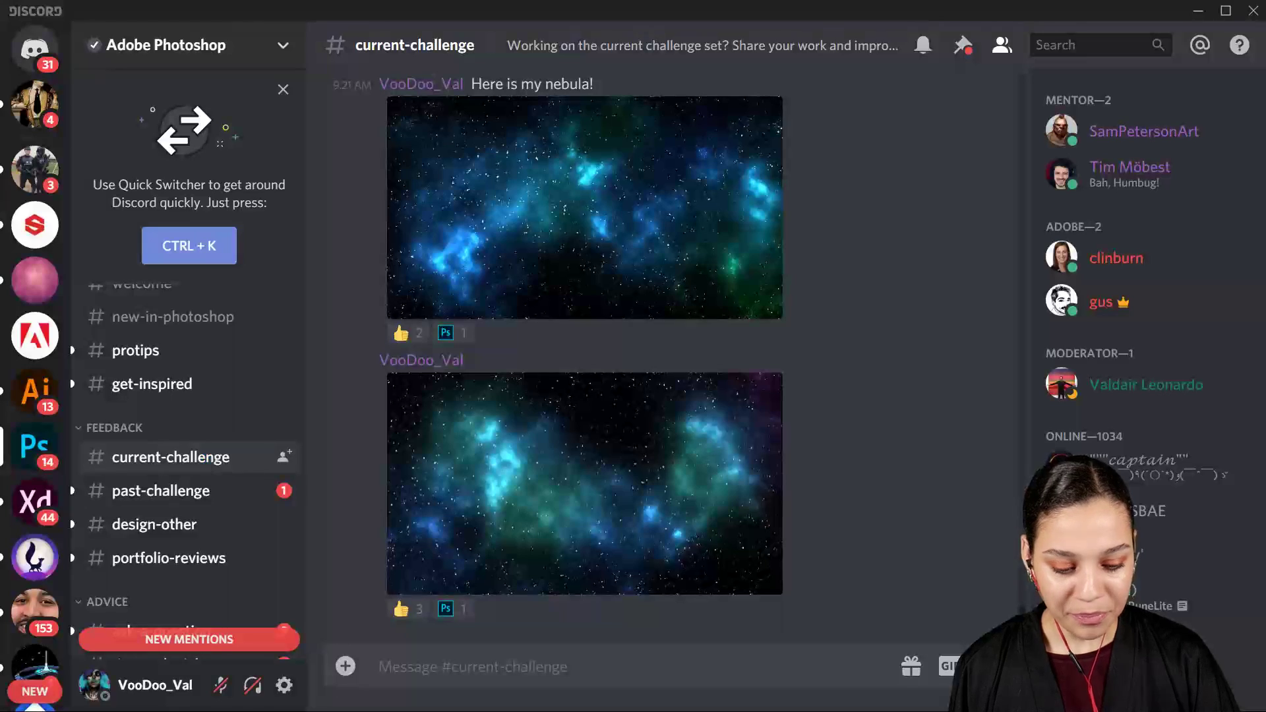
scroll(848, 434, "up", 15)
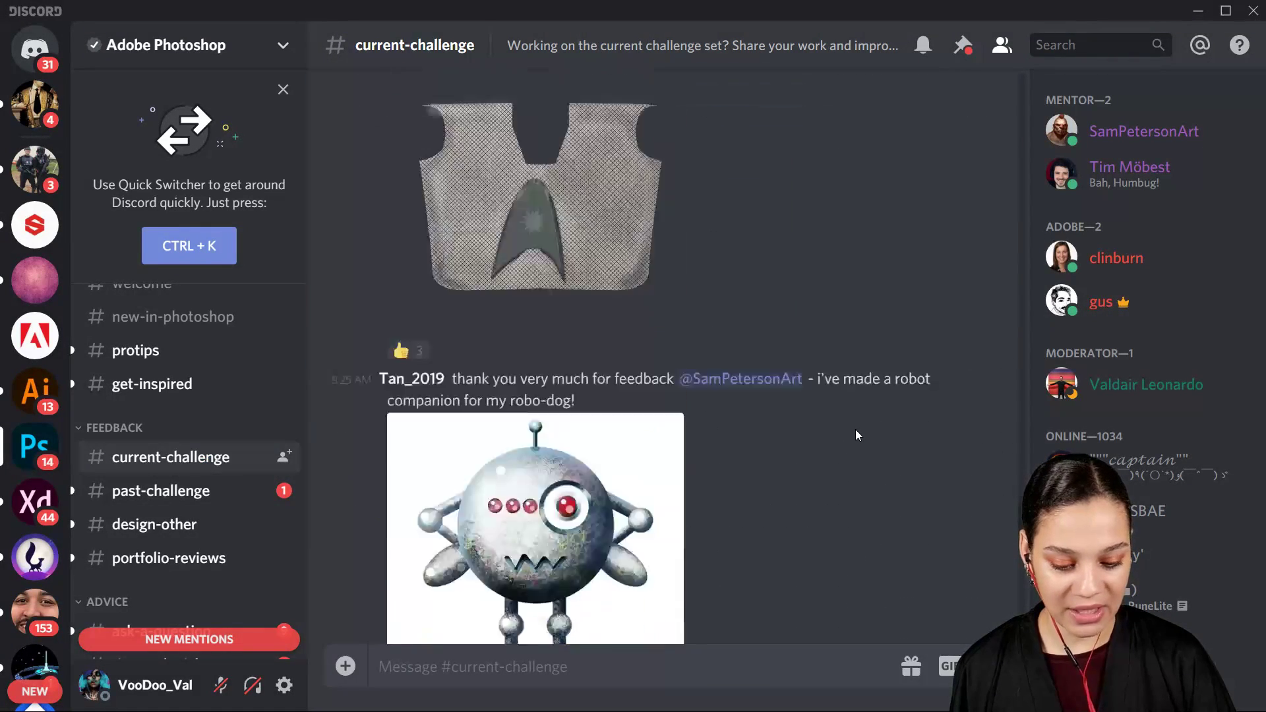
scroll(857, 425, "up", 15)
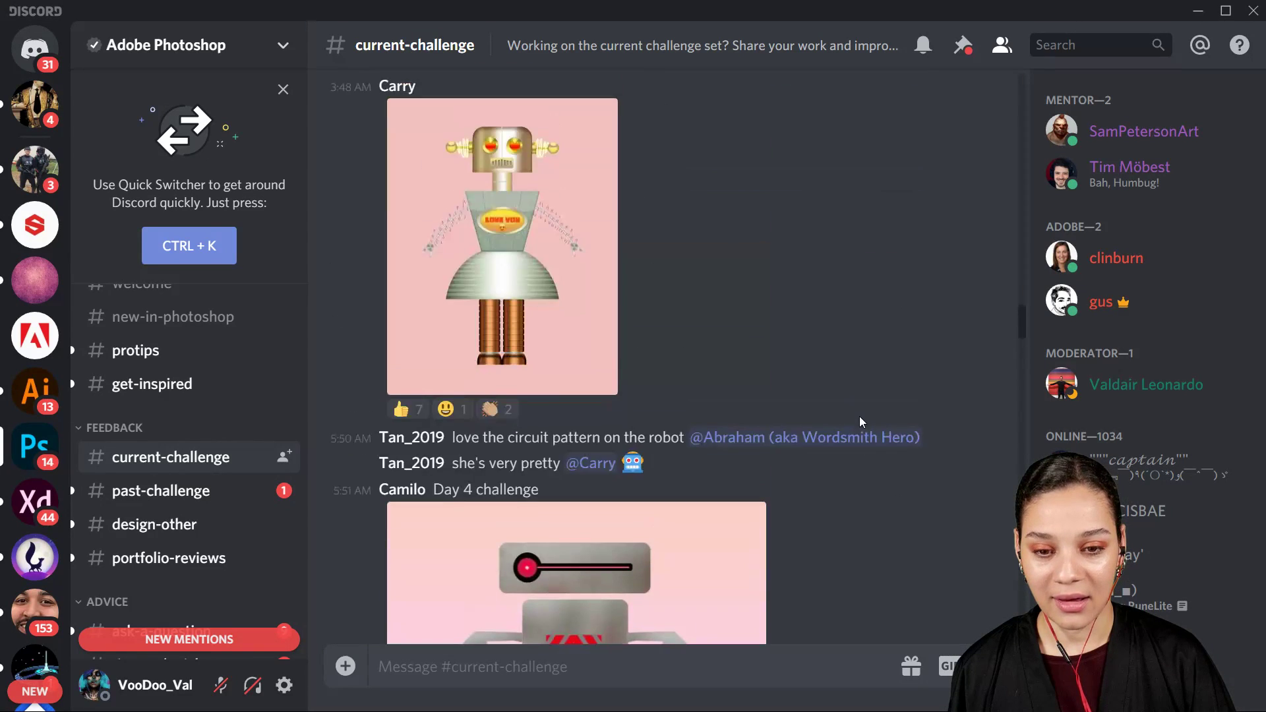
scroll(859, 416, "down", 10)
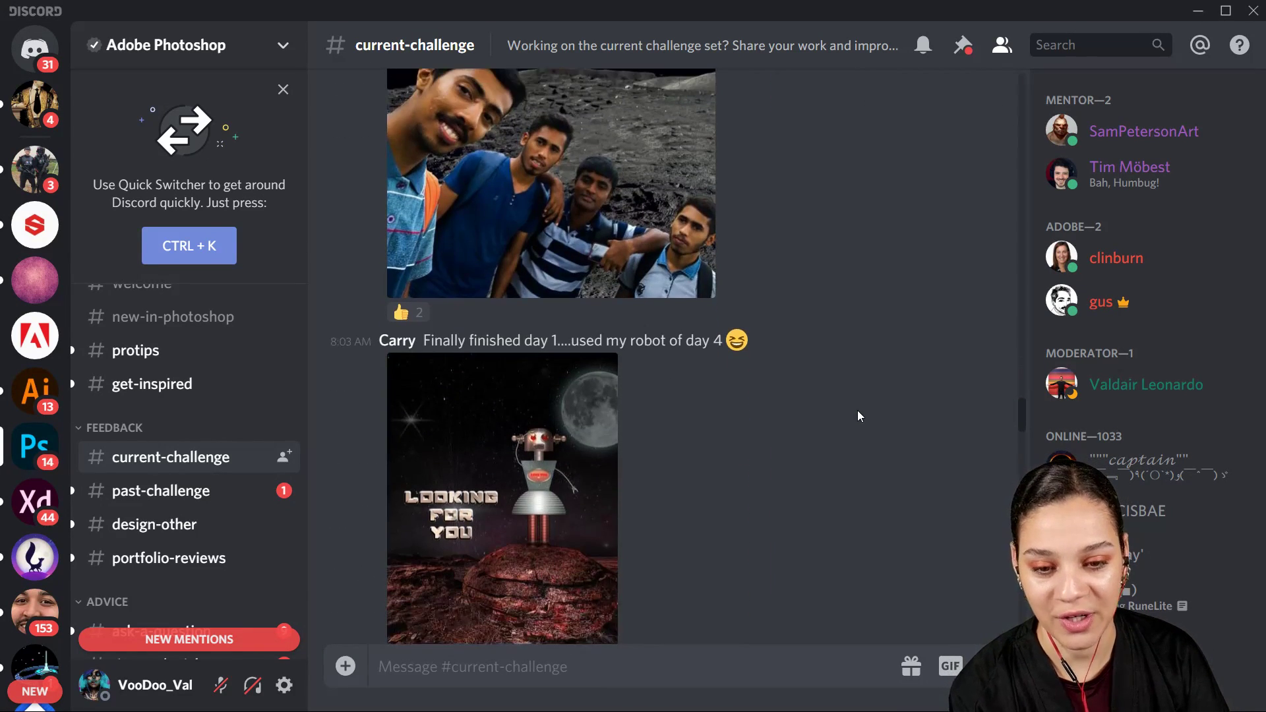
scroll(859, 414, "up", 4)
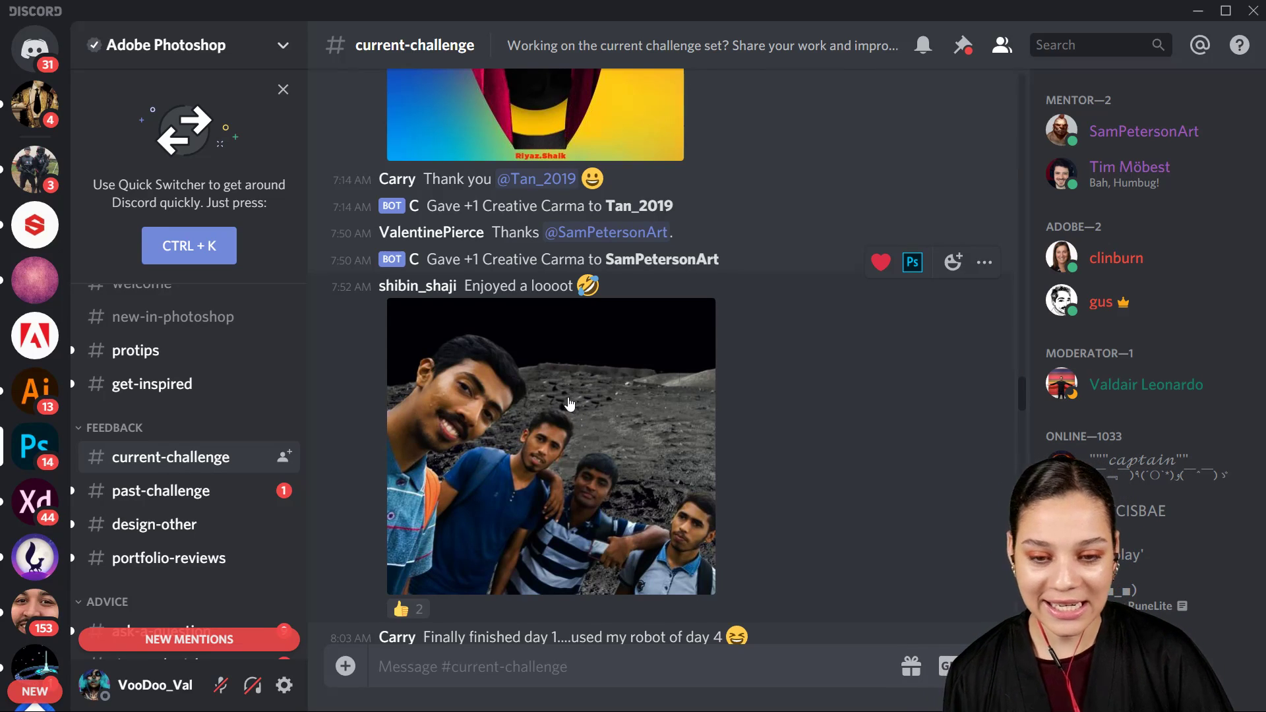
left_click(572, 468)
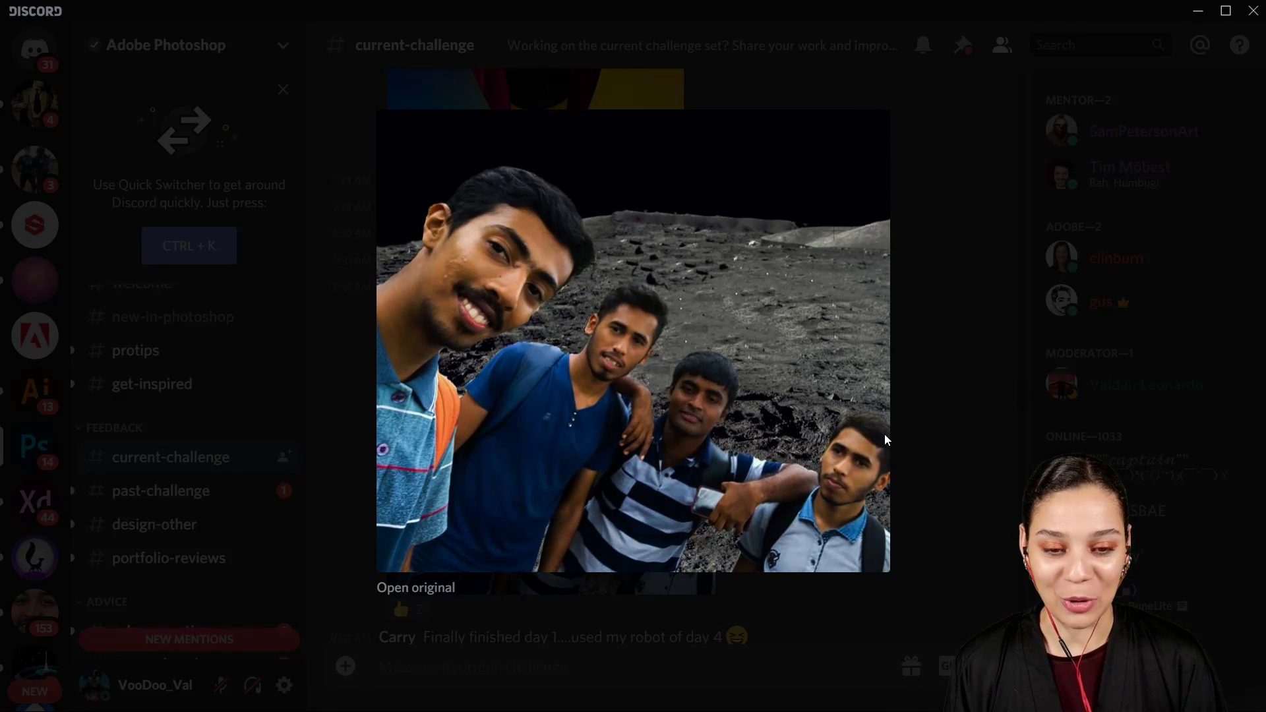
left_click(1003, 367)
Step: View enlarged versions of the red hooded portrait and the Day 4 grey robot on the pink gradient
scroll(762, 365, "up", 7)
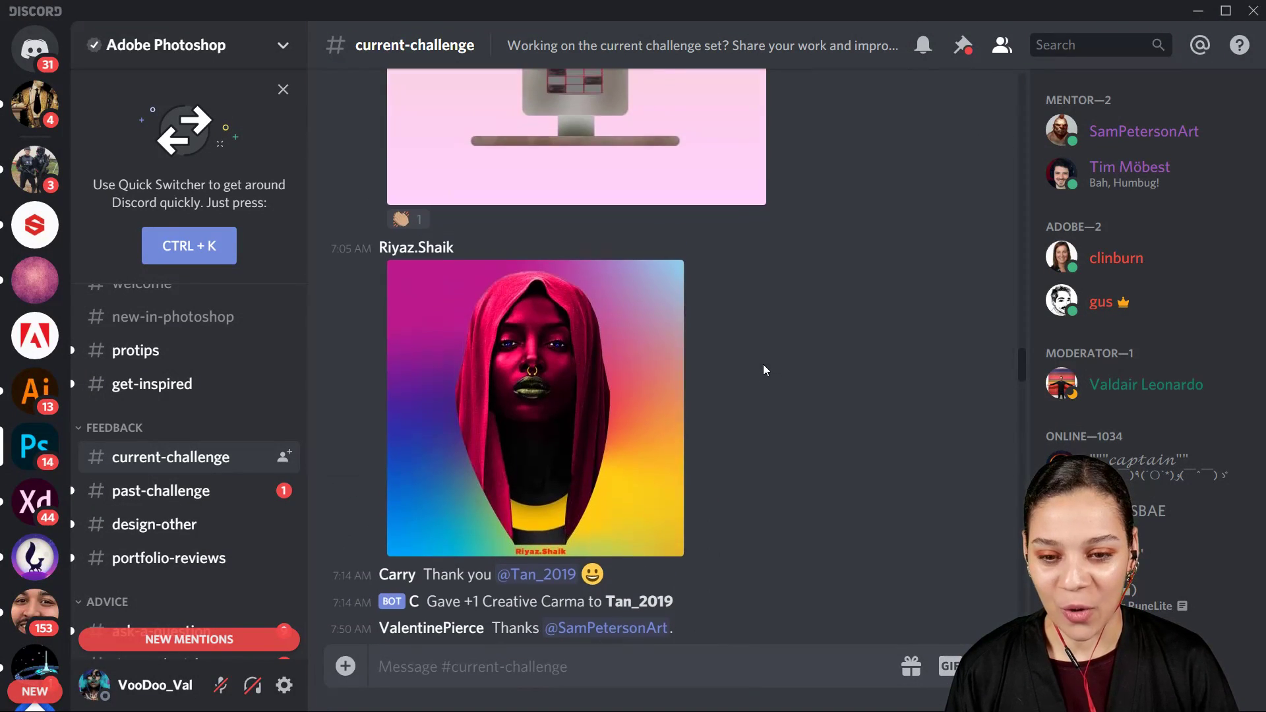
left_click(545, 401)
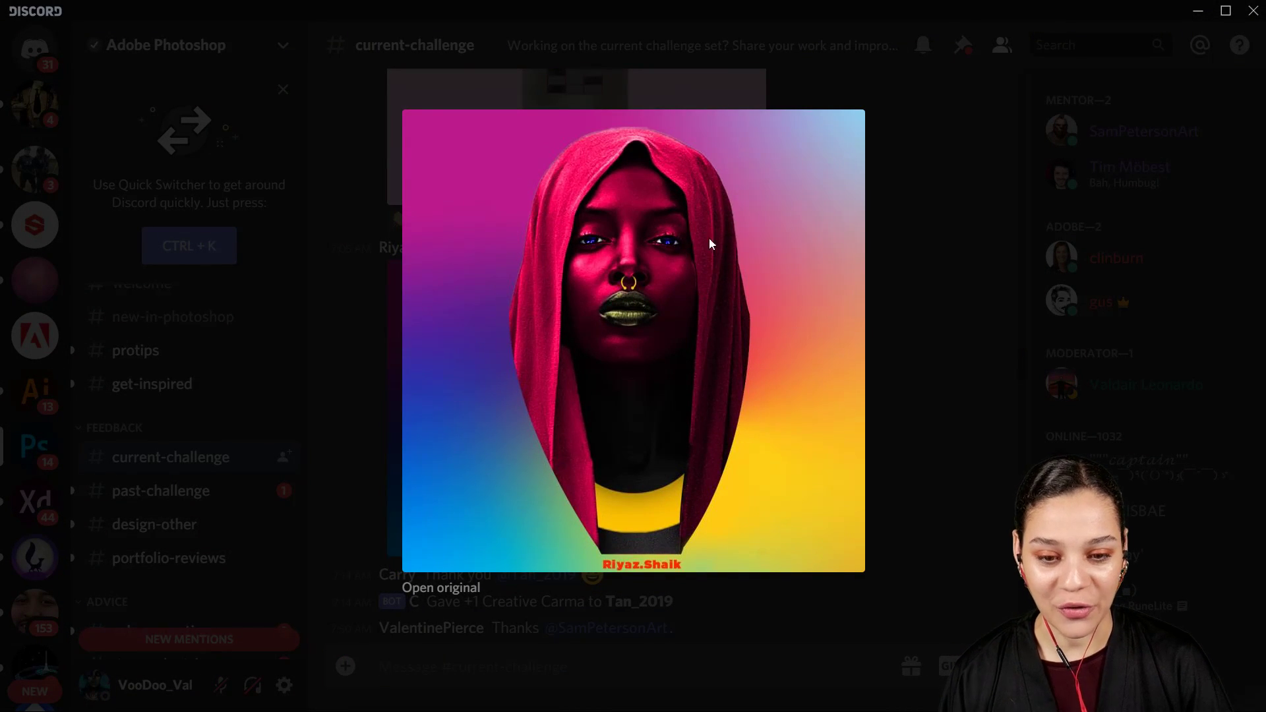
left_click(918, 312)
scroll(848, 391, "up", 5)
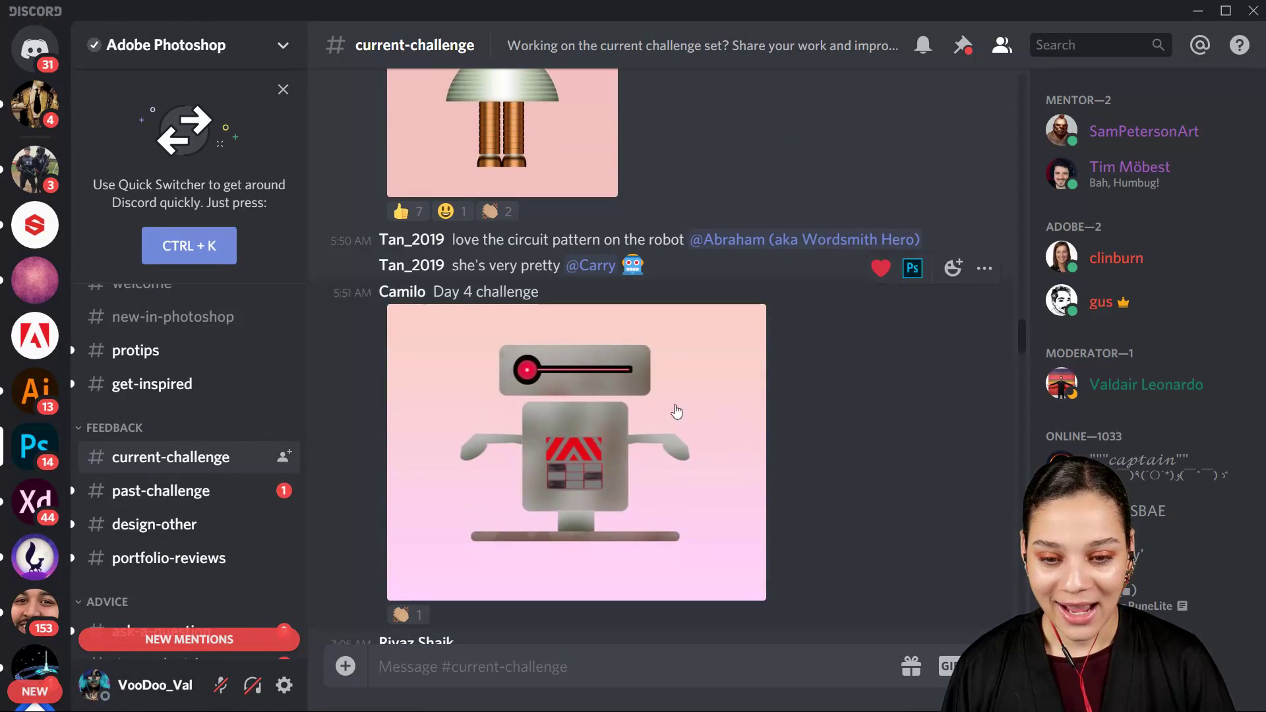
left_click(571, 429)
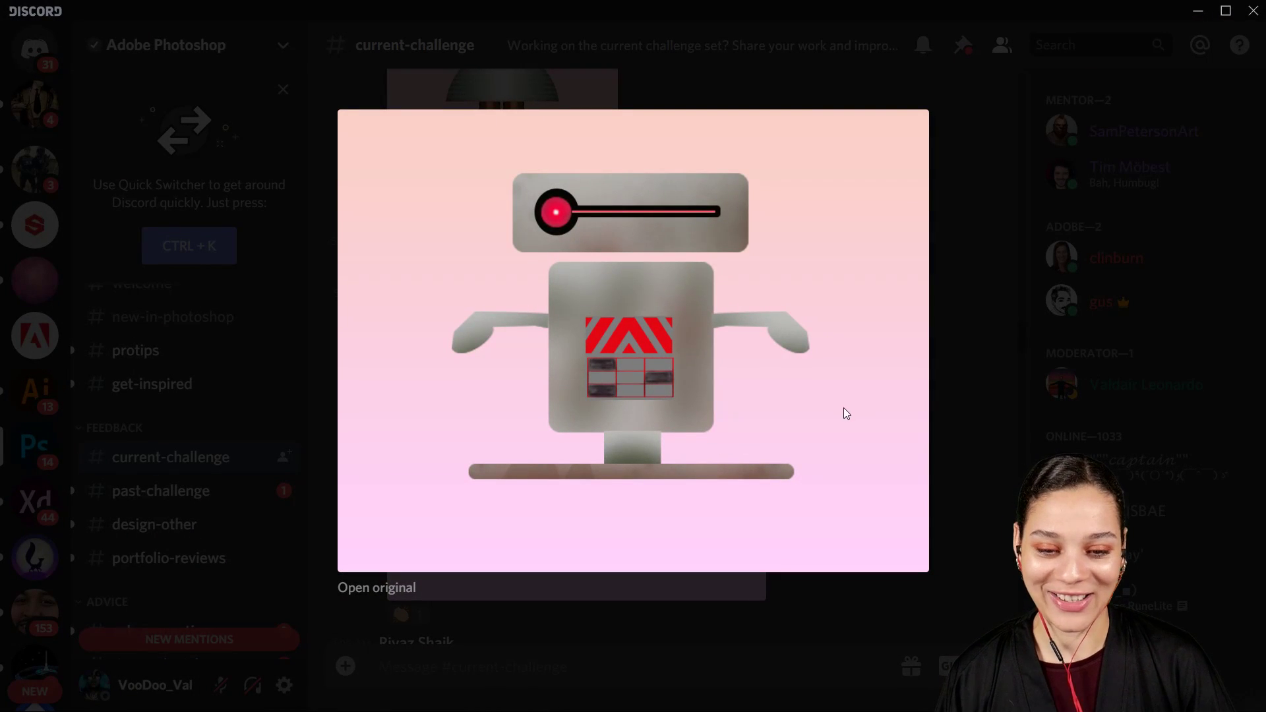
left_click(975, 391)
Step: View enlarged versions of the skirted "LOVE YOU" robot and the patterned red top on blue glitter
scroll(857, 422, "up", 6)
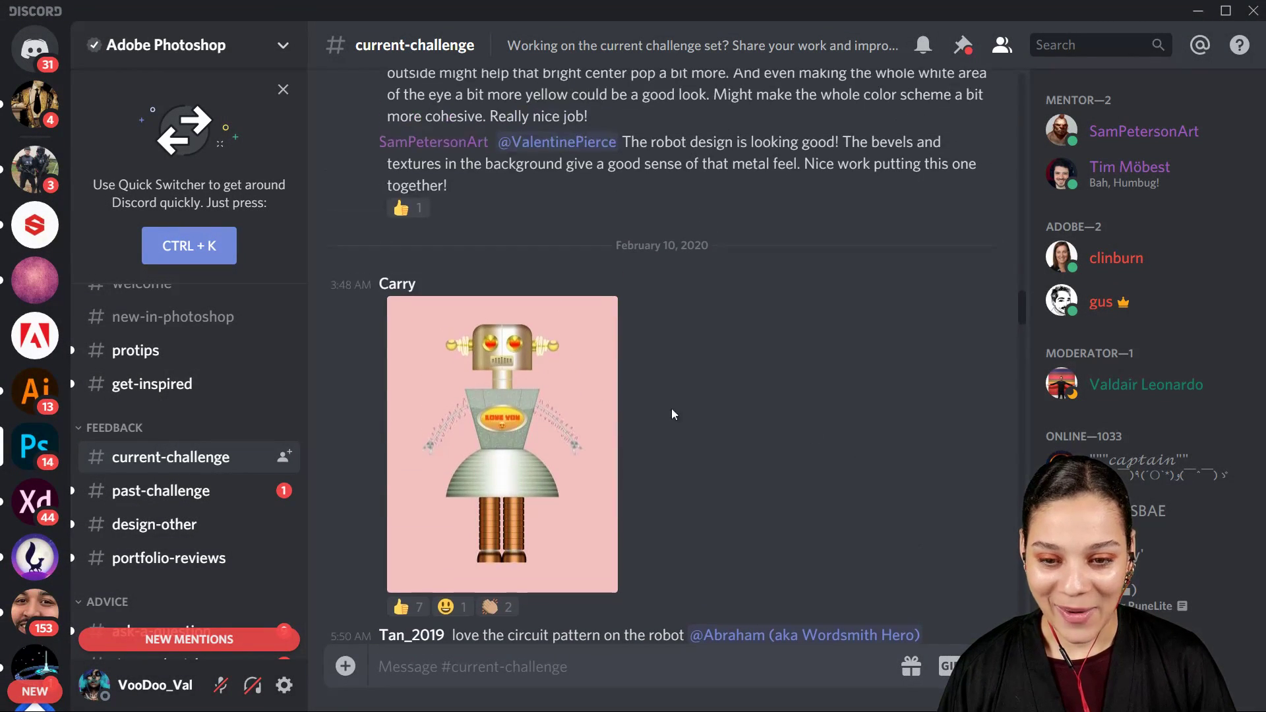
left_click(549, 443)
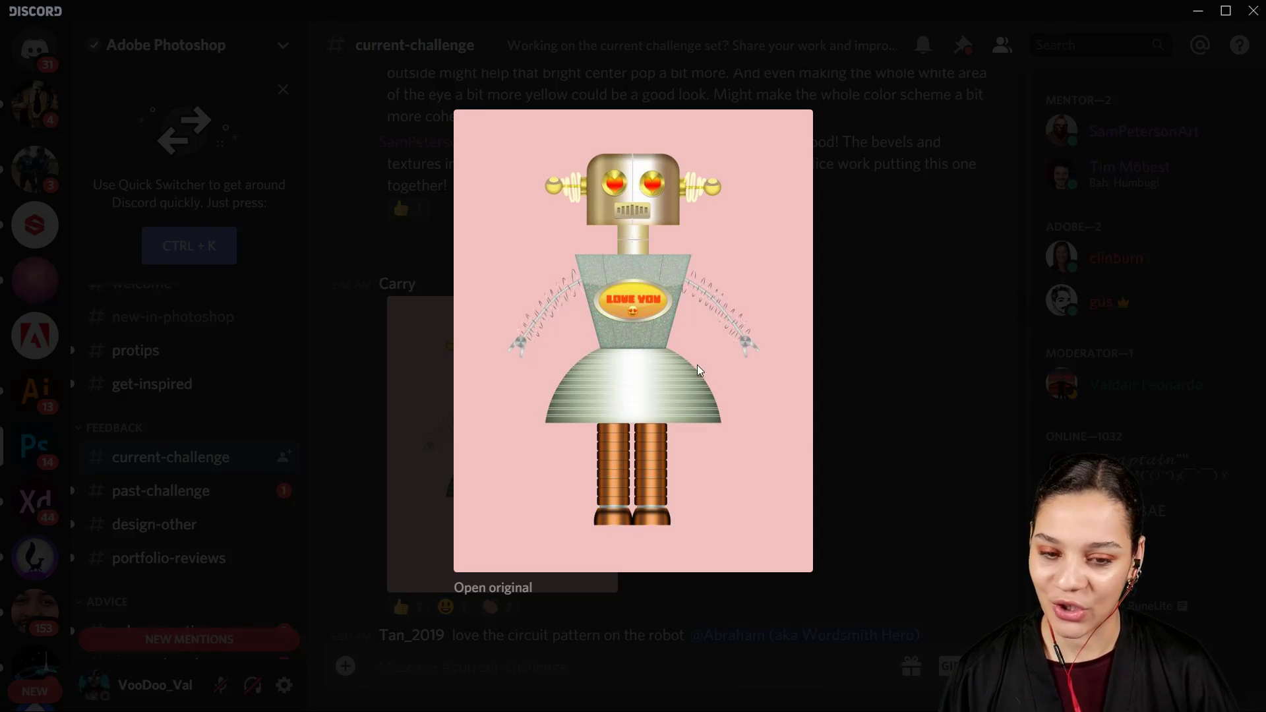
left_click(850, 446)
scroll(733, 443, "up", 15)
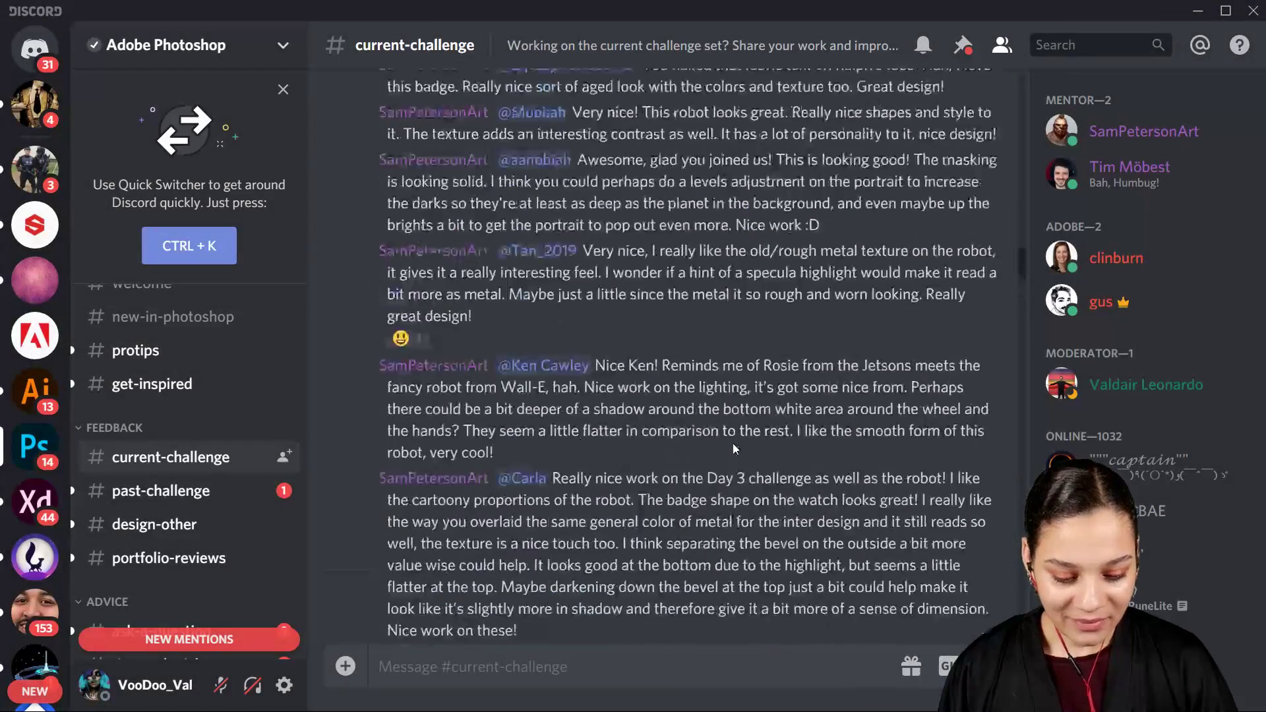
scroll(733, 443, "up", 10)
scroll(725, 443, "down", 4)
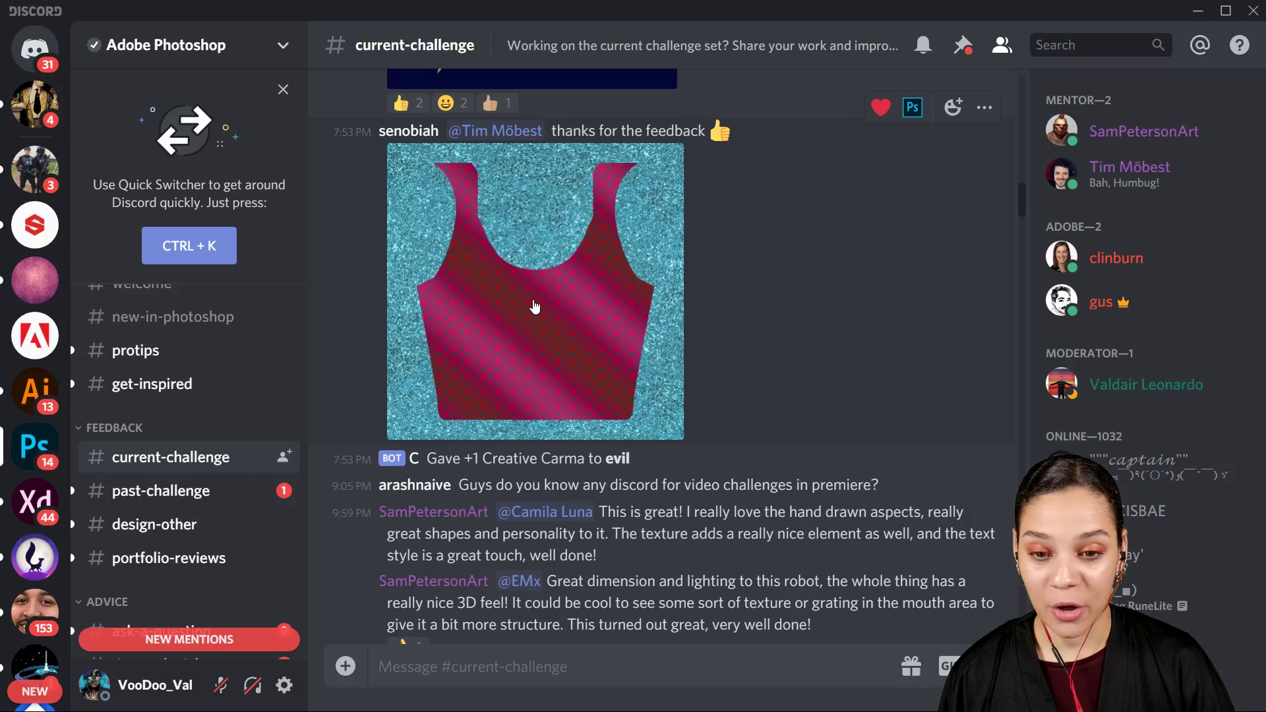
left_click(572, 310)
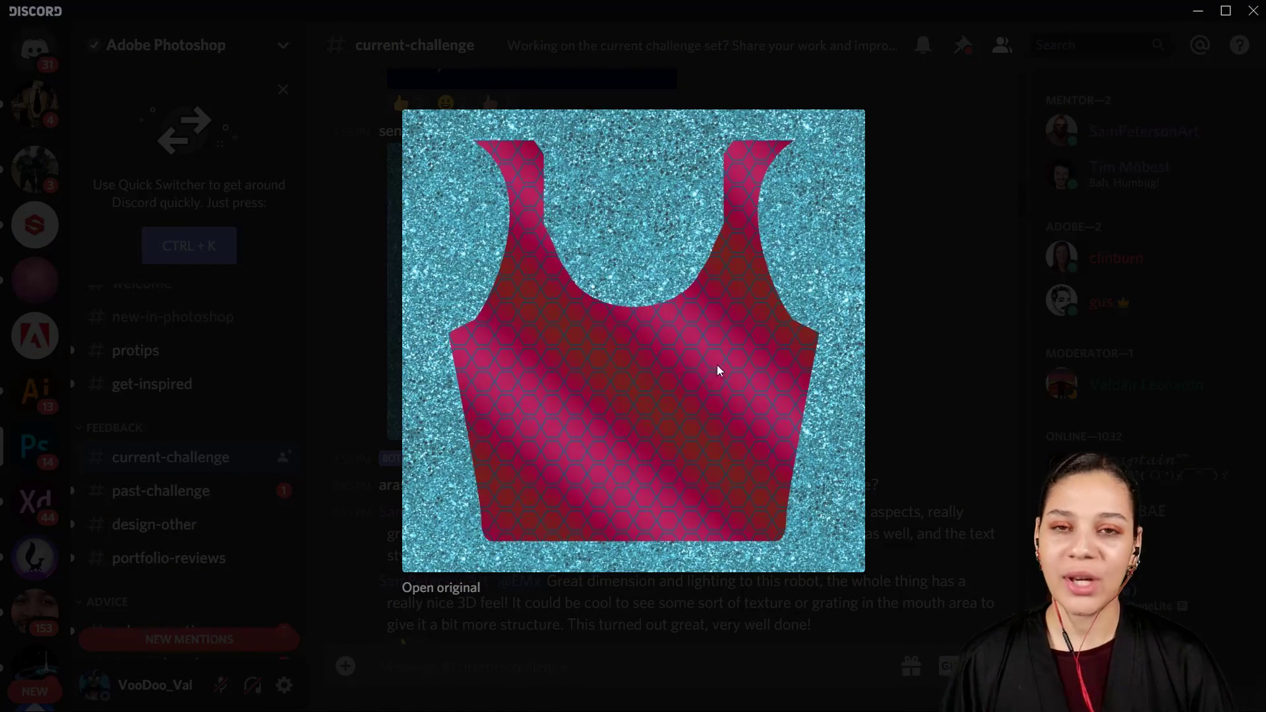
left_click(936, 270)
Step: View the "Day 2 - Catching up" starship badge enlarged and return to the newest nebula posts in the channel
scroll(770, 341, "up", 5)
scroll(669, 336, "up", 2)
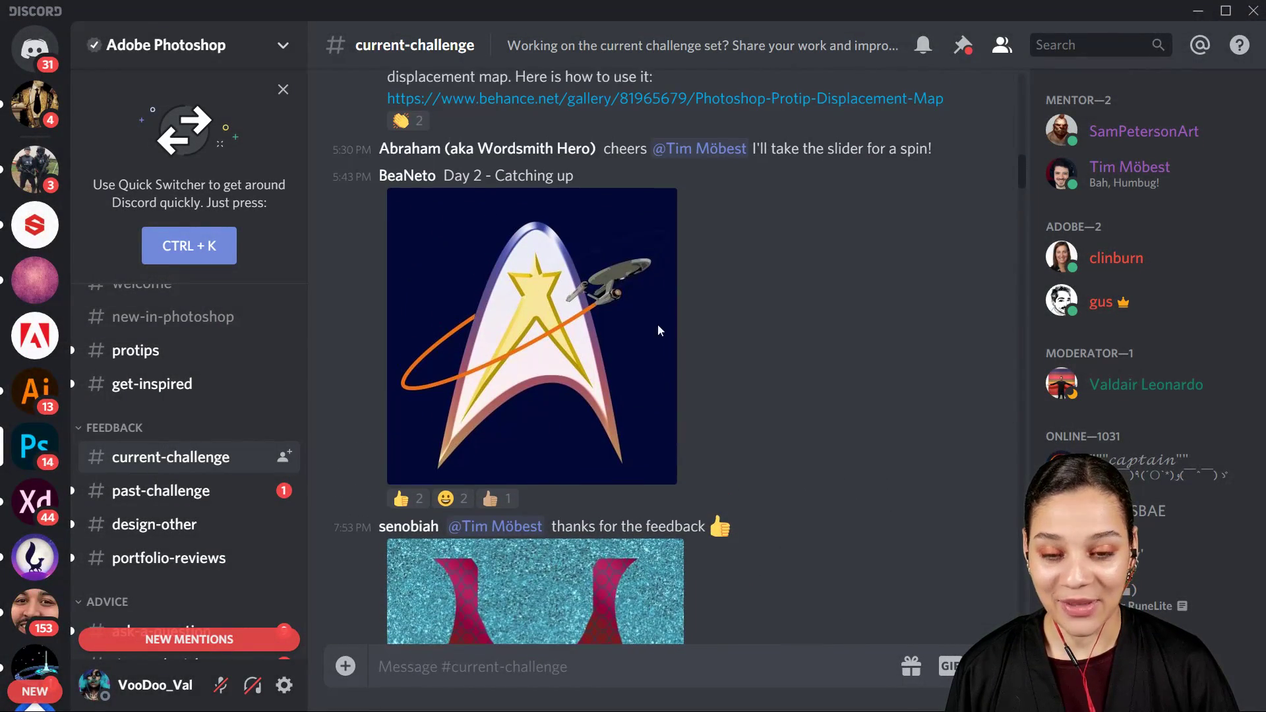
left_click(616, 339)
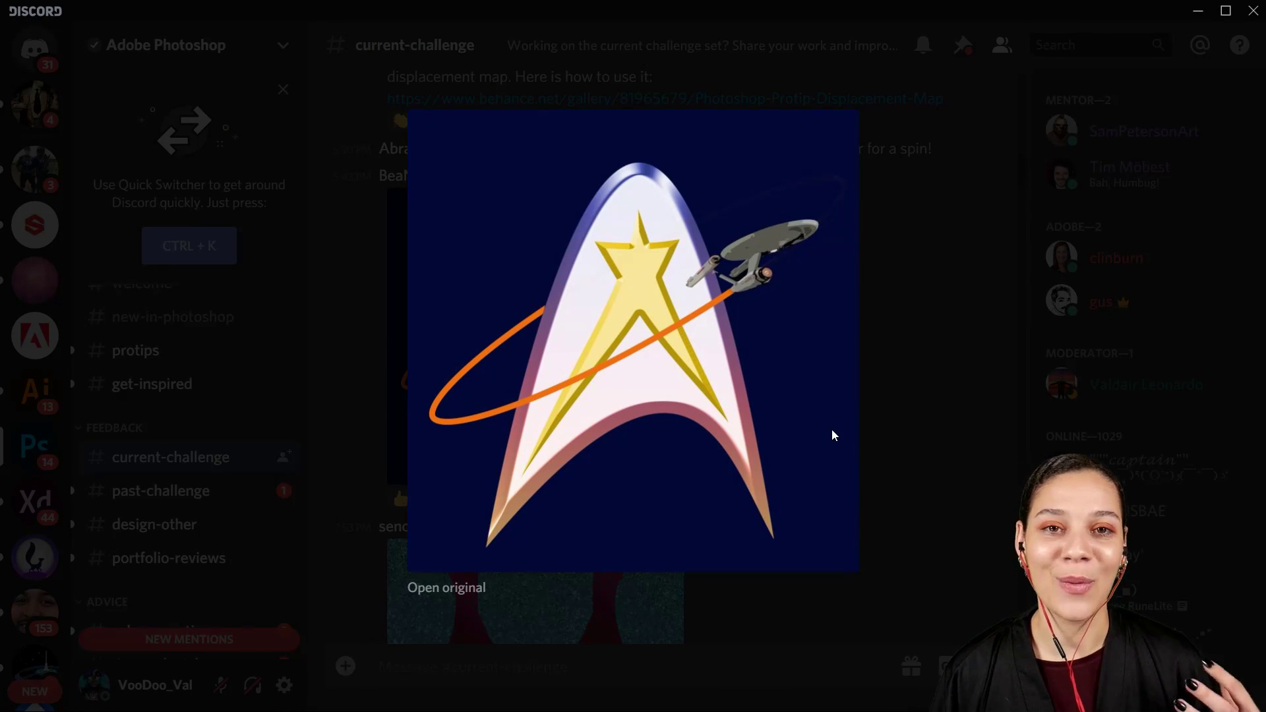
left_click(946, 450)
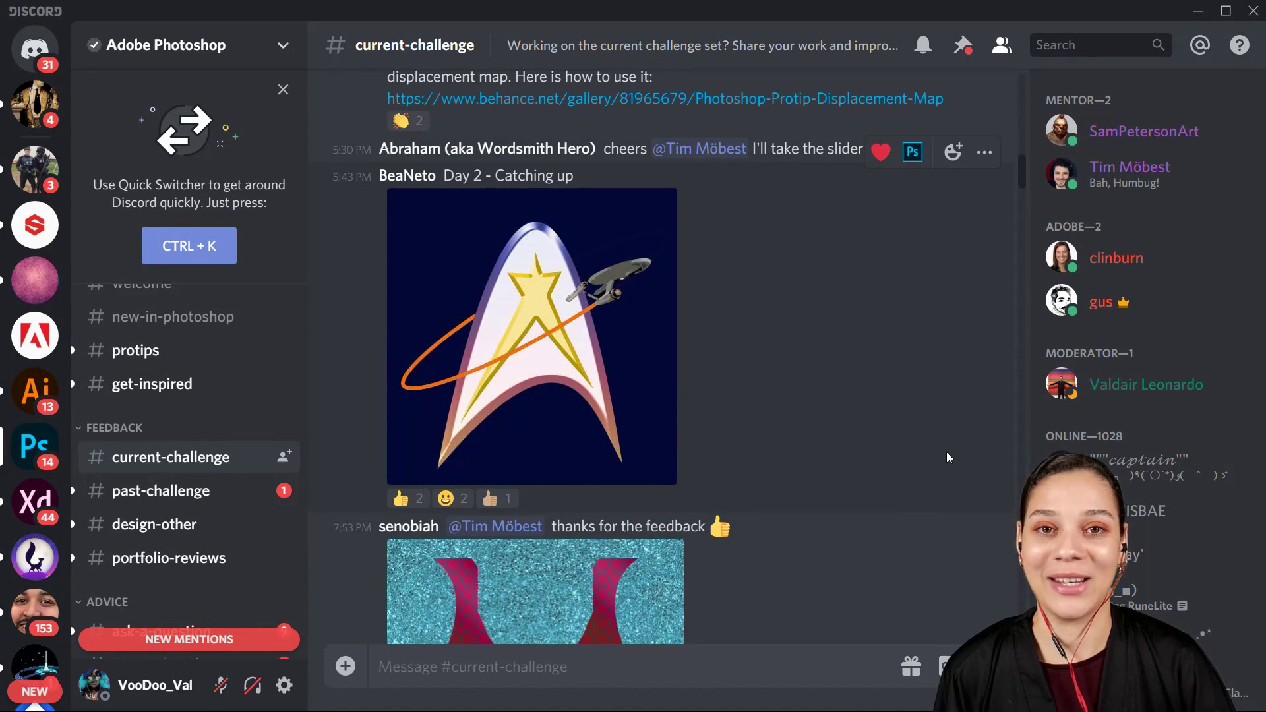
scroll(946, 452, "down", 15)
scroll(947, 453, "down", 20)
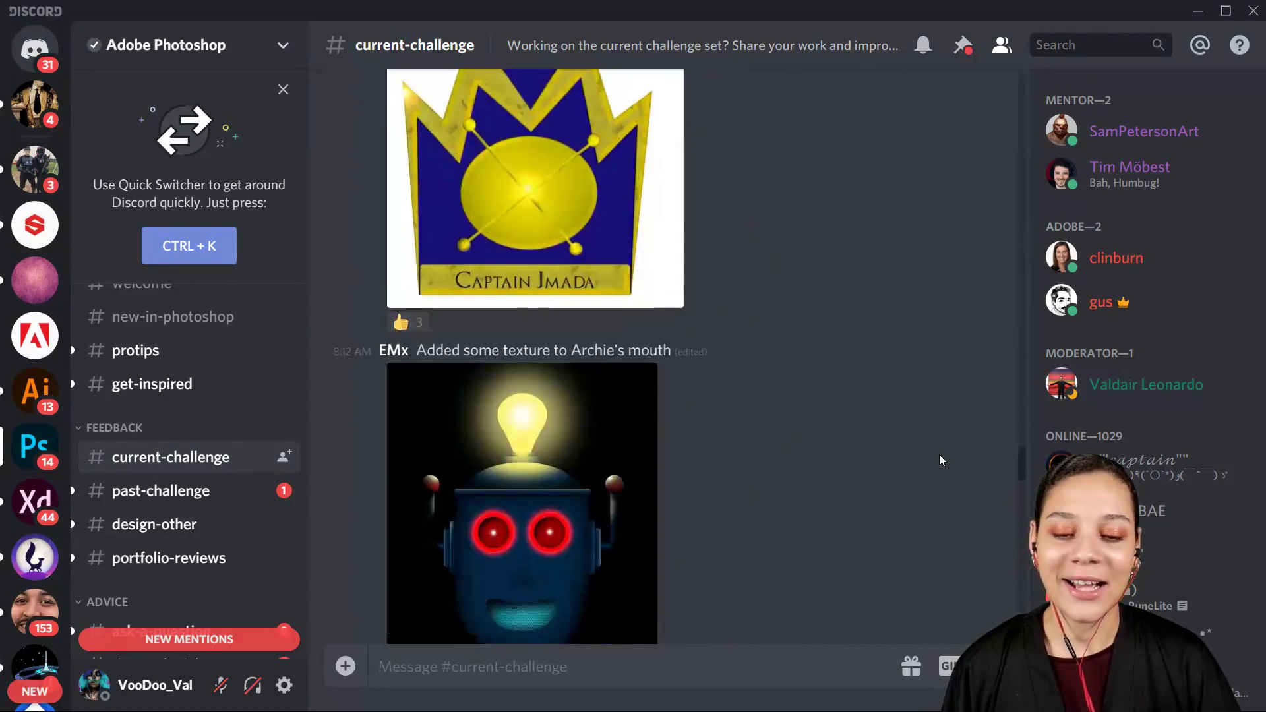
scroll(939, 460, "down", 20)
scroll(939, 464, "down", 2)
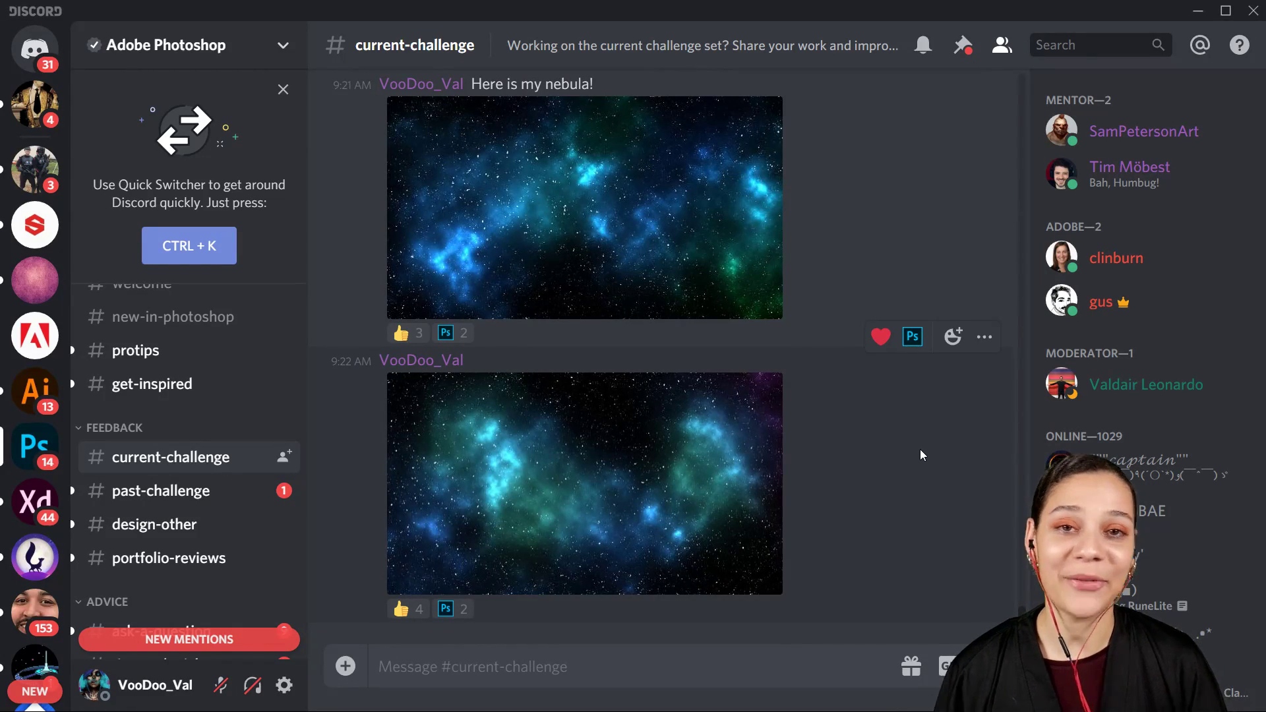